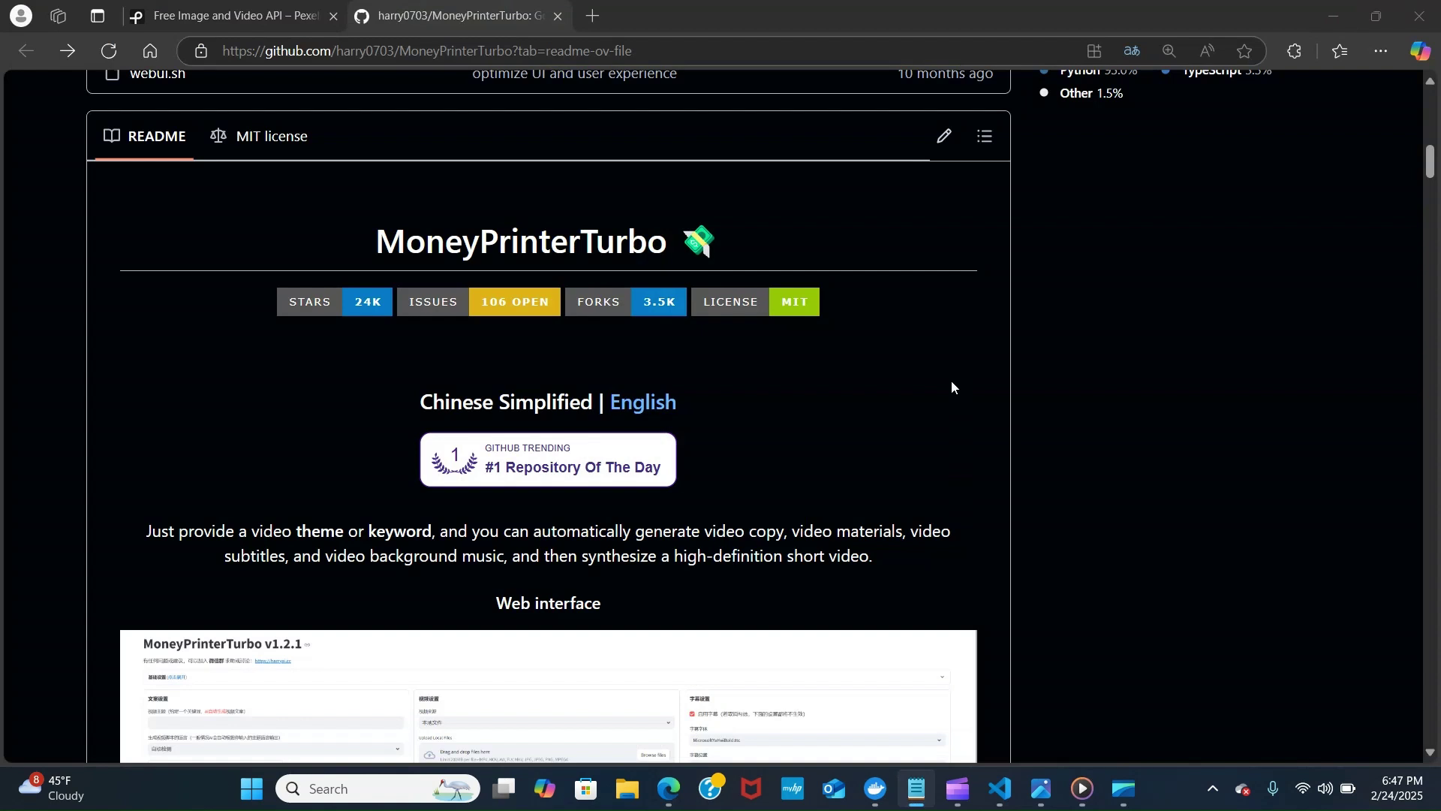
# - View the moneyprinter.png web-interface screenshot, then return to the README
pyautogui.click(1037, 792)
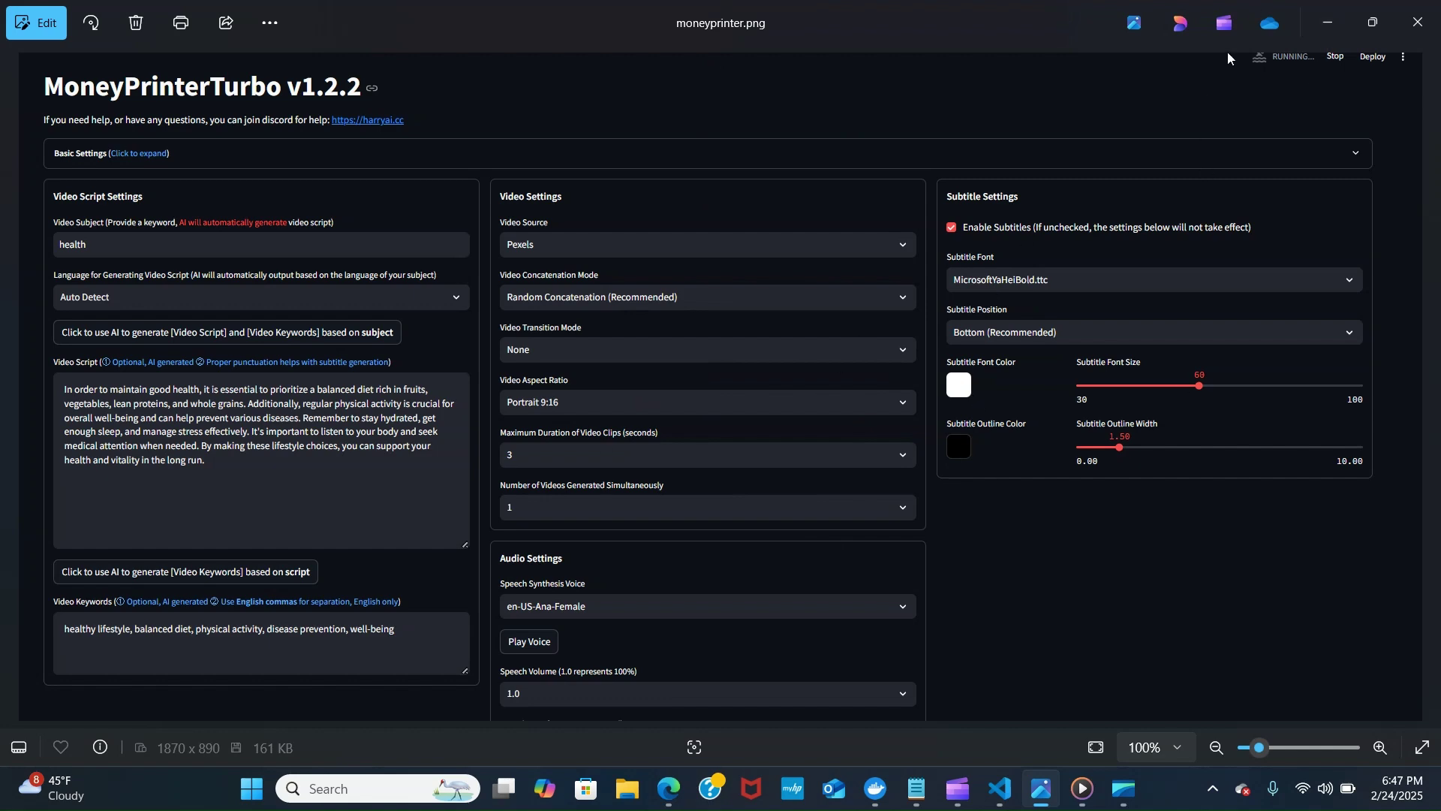
pyautogui.click(1331, 24)
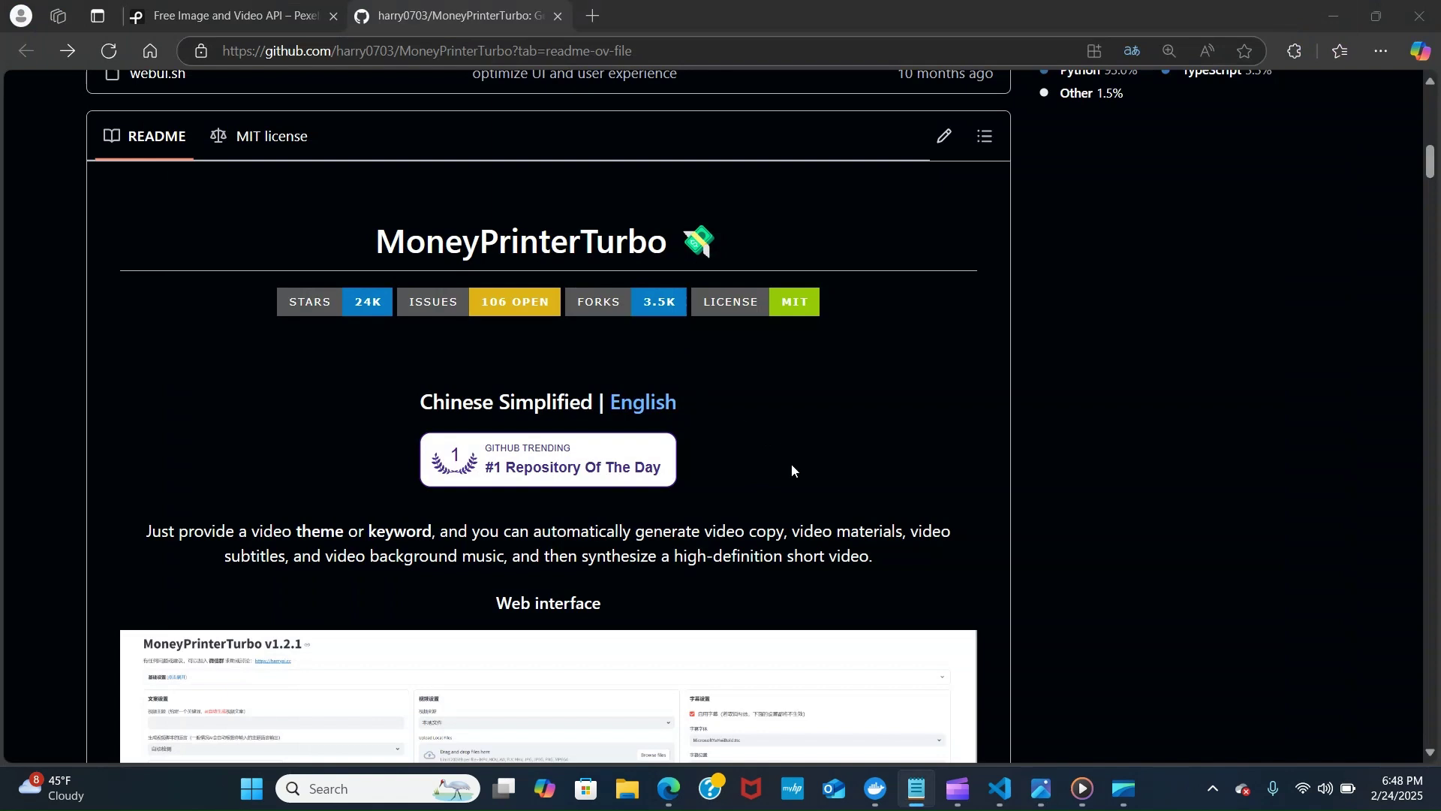
pyautogui.scroll(-20, 794, 465)
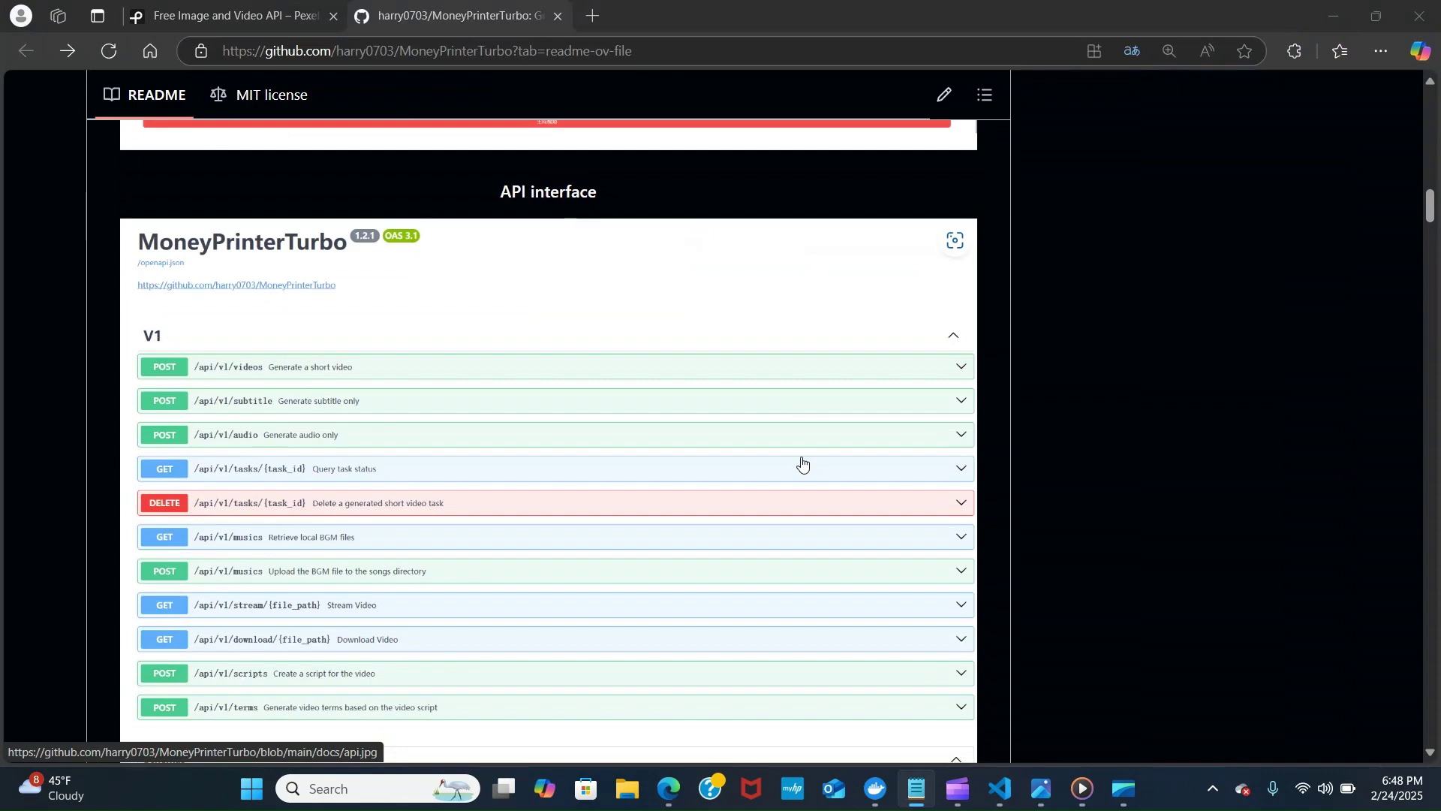
pyautogui.scroll(-4, 802, 457)
# - Scroll the README through sponsorship and Features to the Post-planning list and Video demo
pyautogui.scroll(4, 802, 460)
pyautogui.scroll(-10, 803, 461)
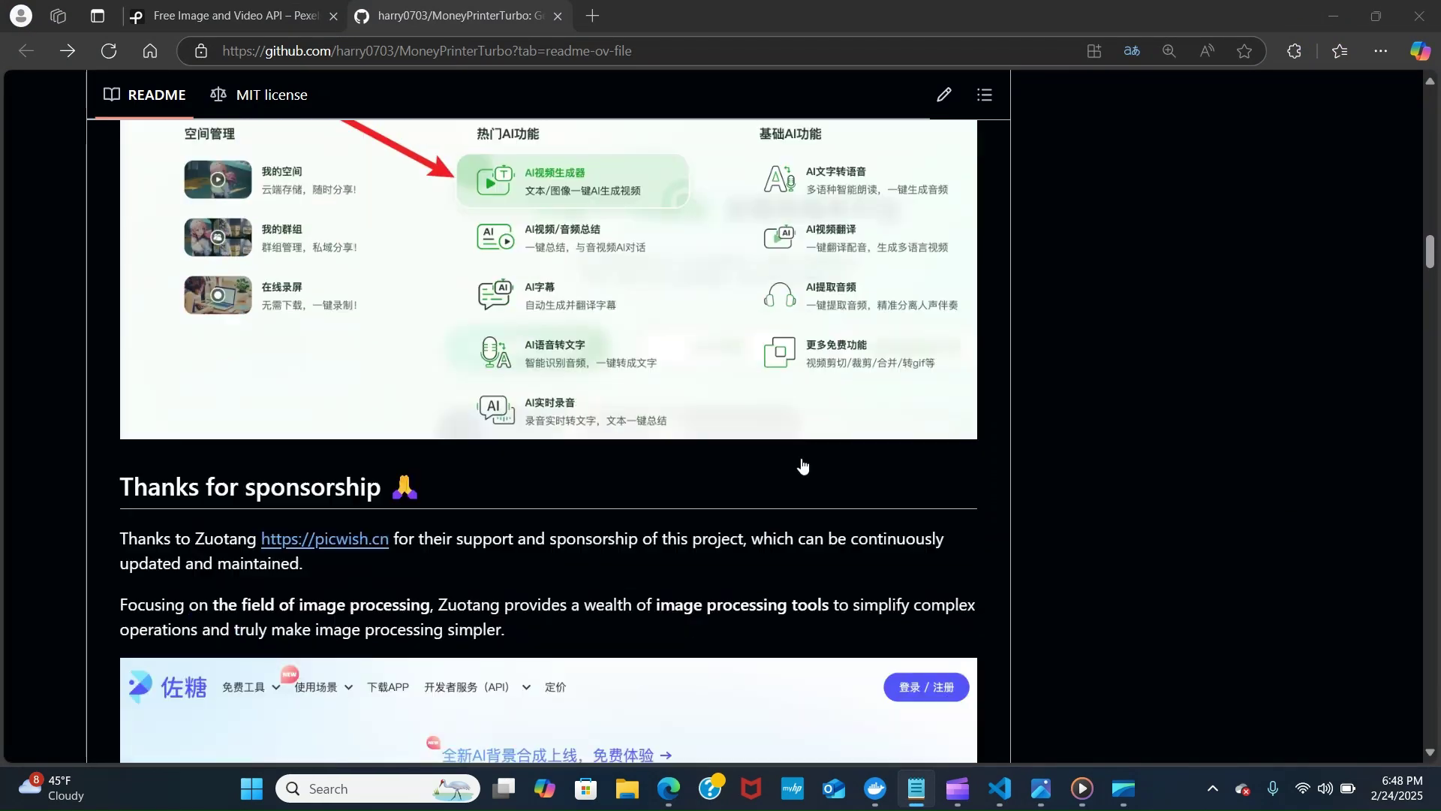
pyautogui.scroll(-12, 802, 466)
pyautogui.scroll(2, 801, 464)
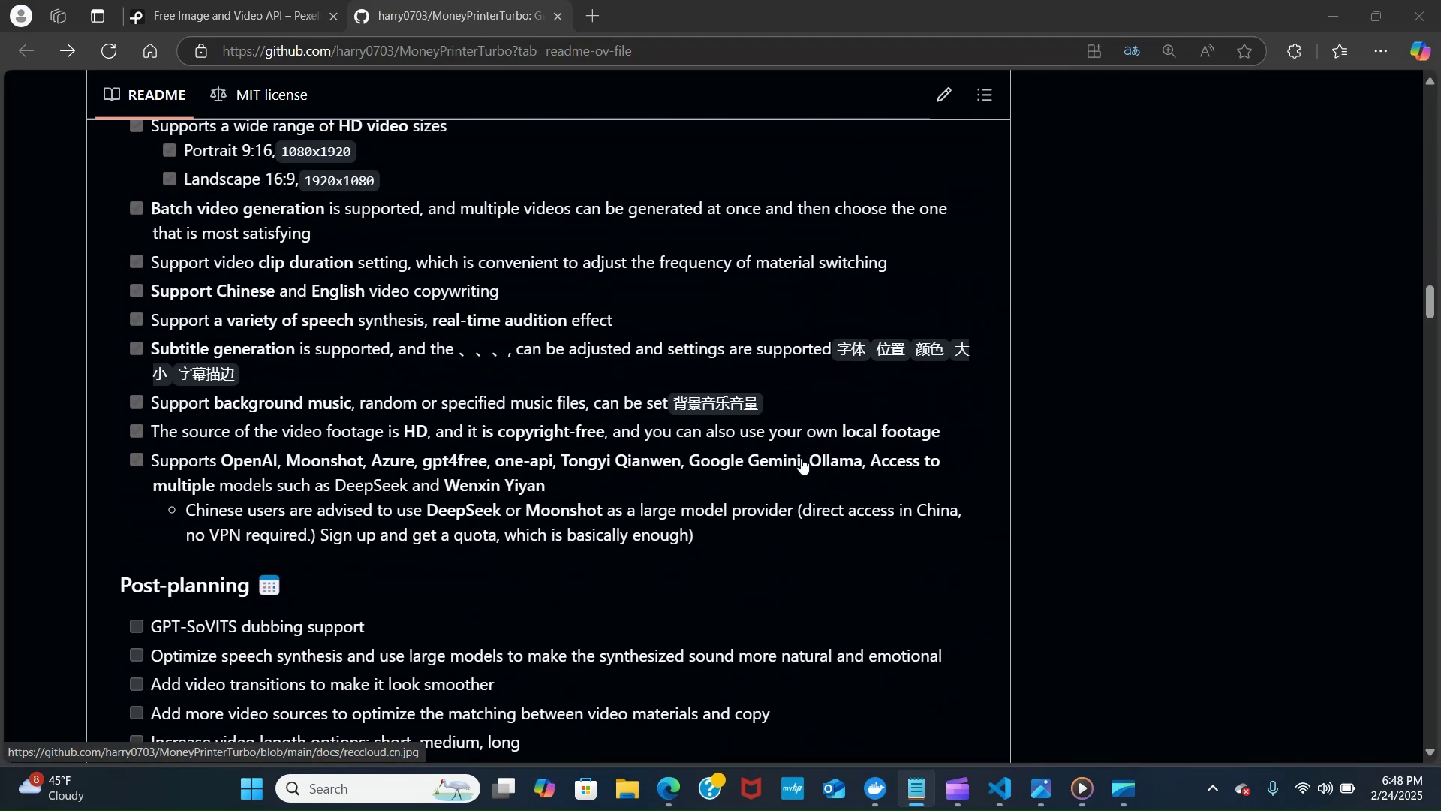
pyautogui.scroll(1, 272, 138)
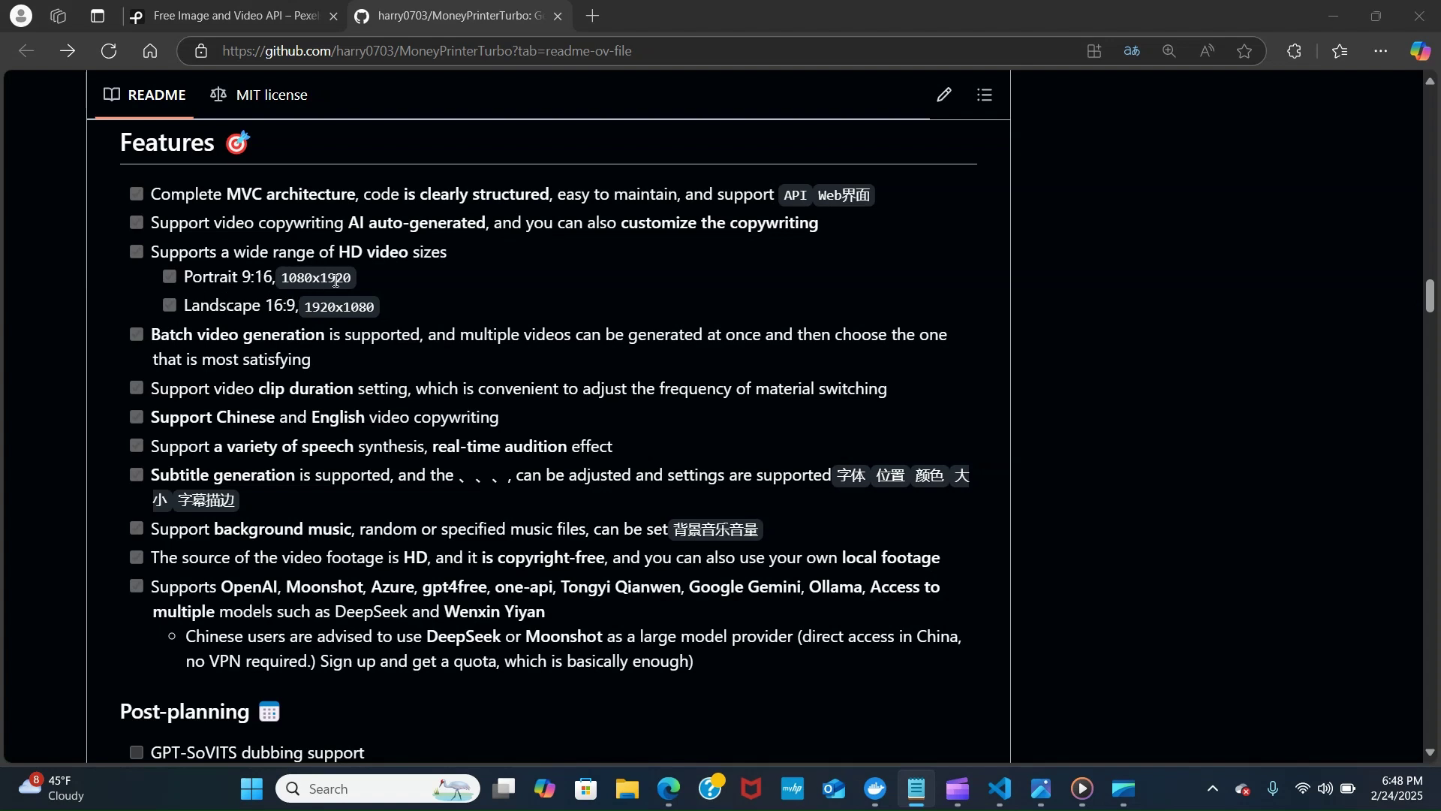
pyautogui.scroll(-1, 172, 260)
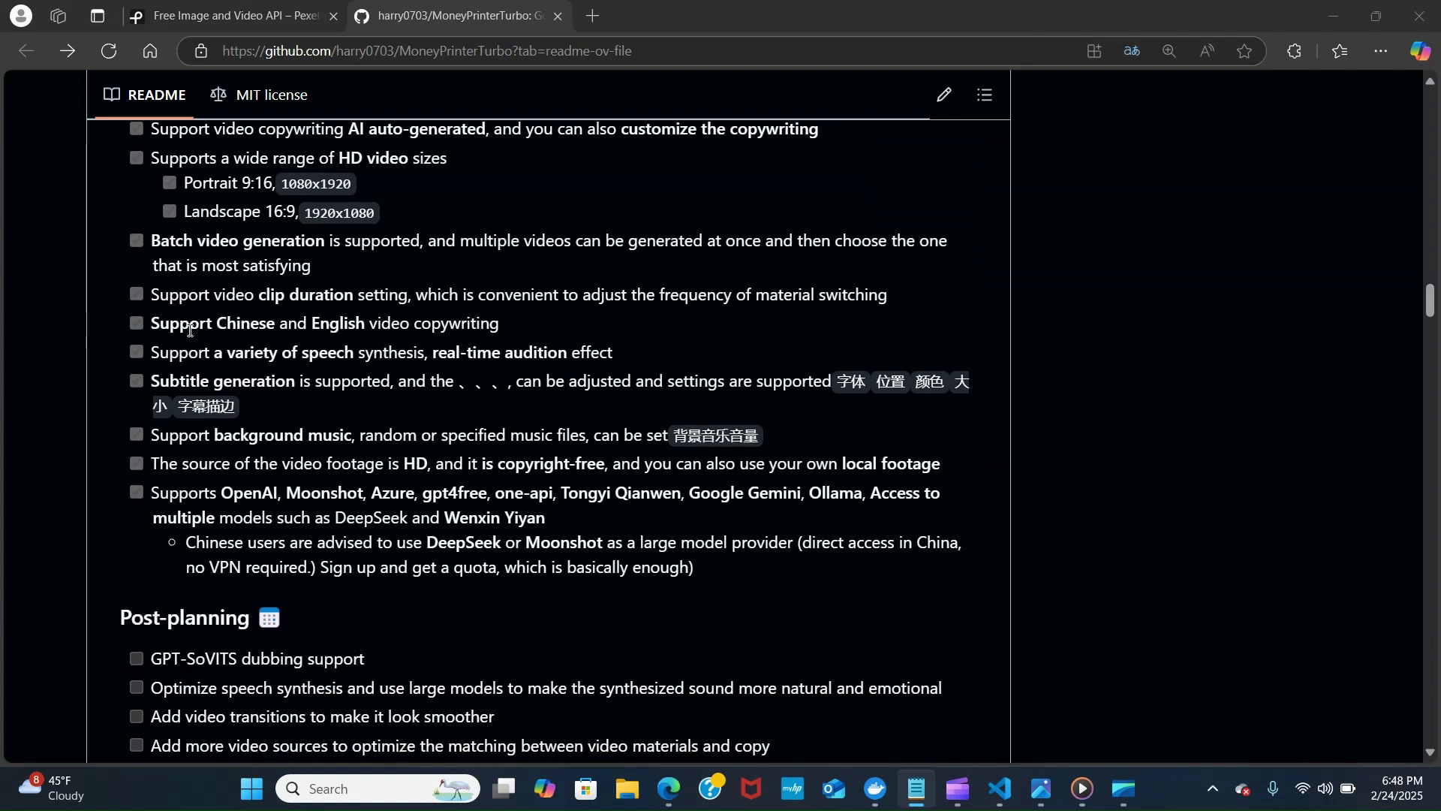
pyautogui.scroll(-1, 229, 402)
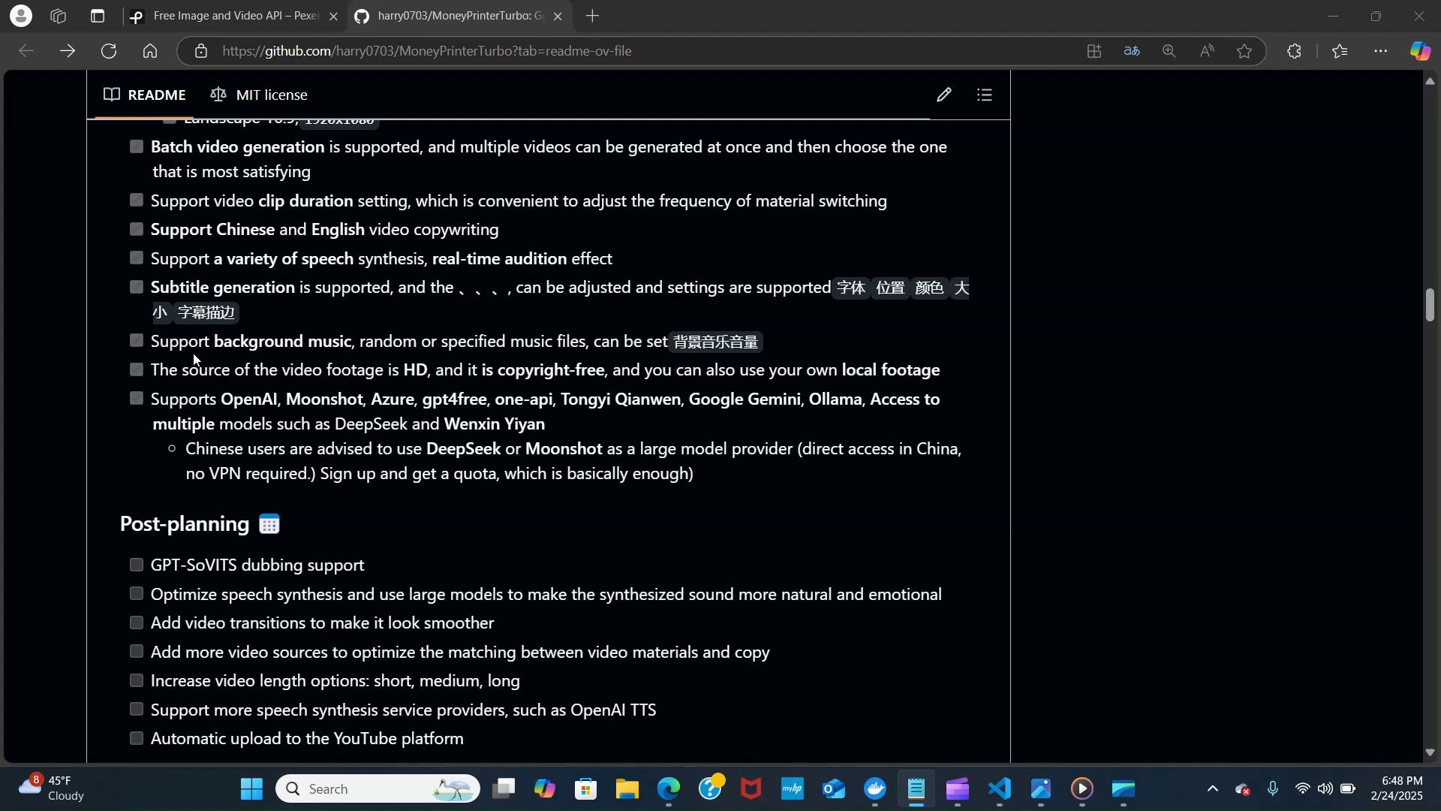
pyautogui.scroll(-1, 183, 382)
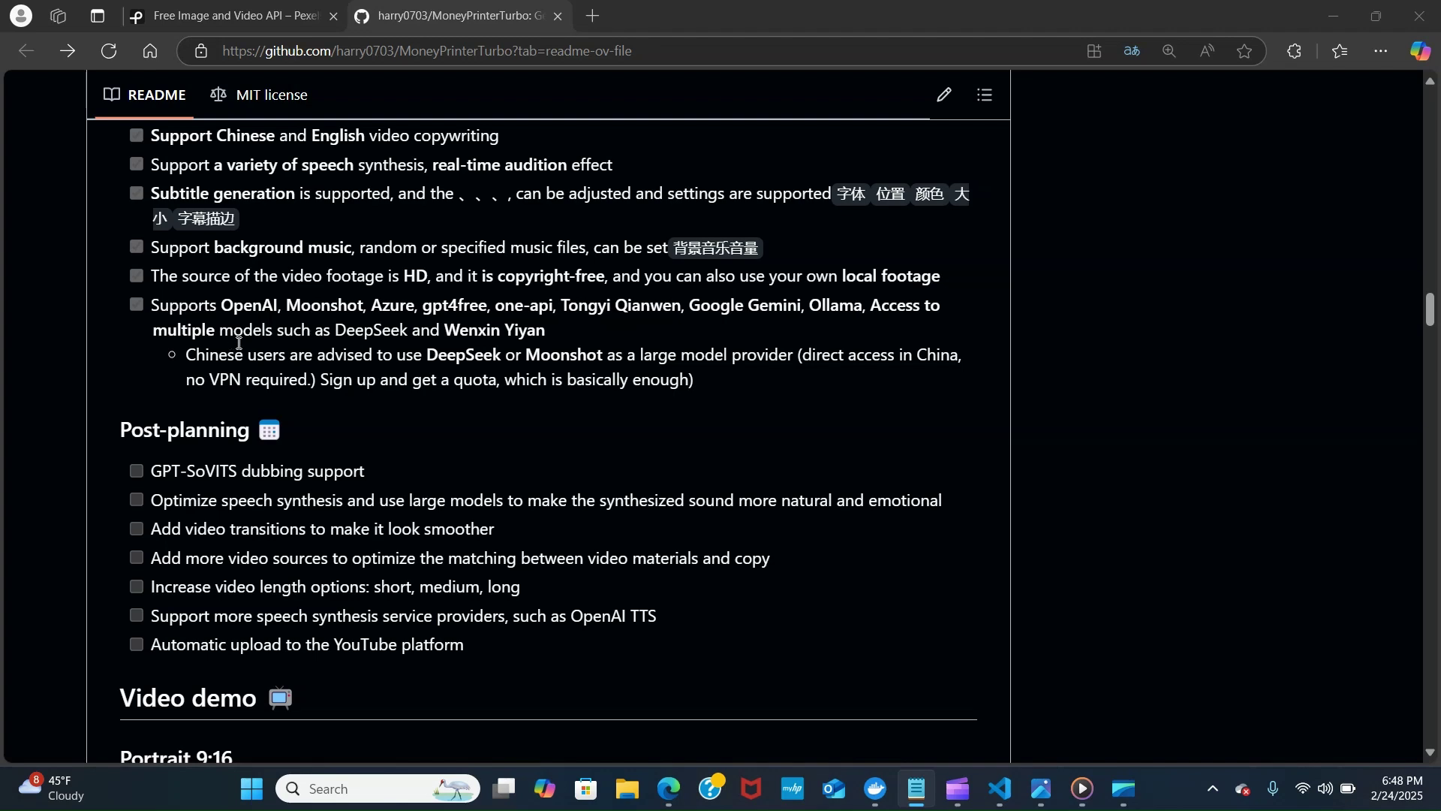
pyautogui.scroll(-3, 358, 345)
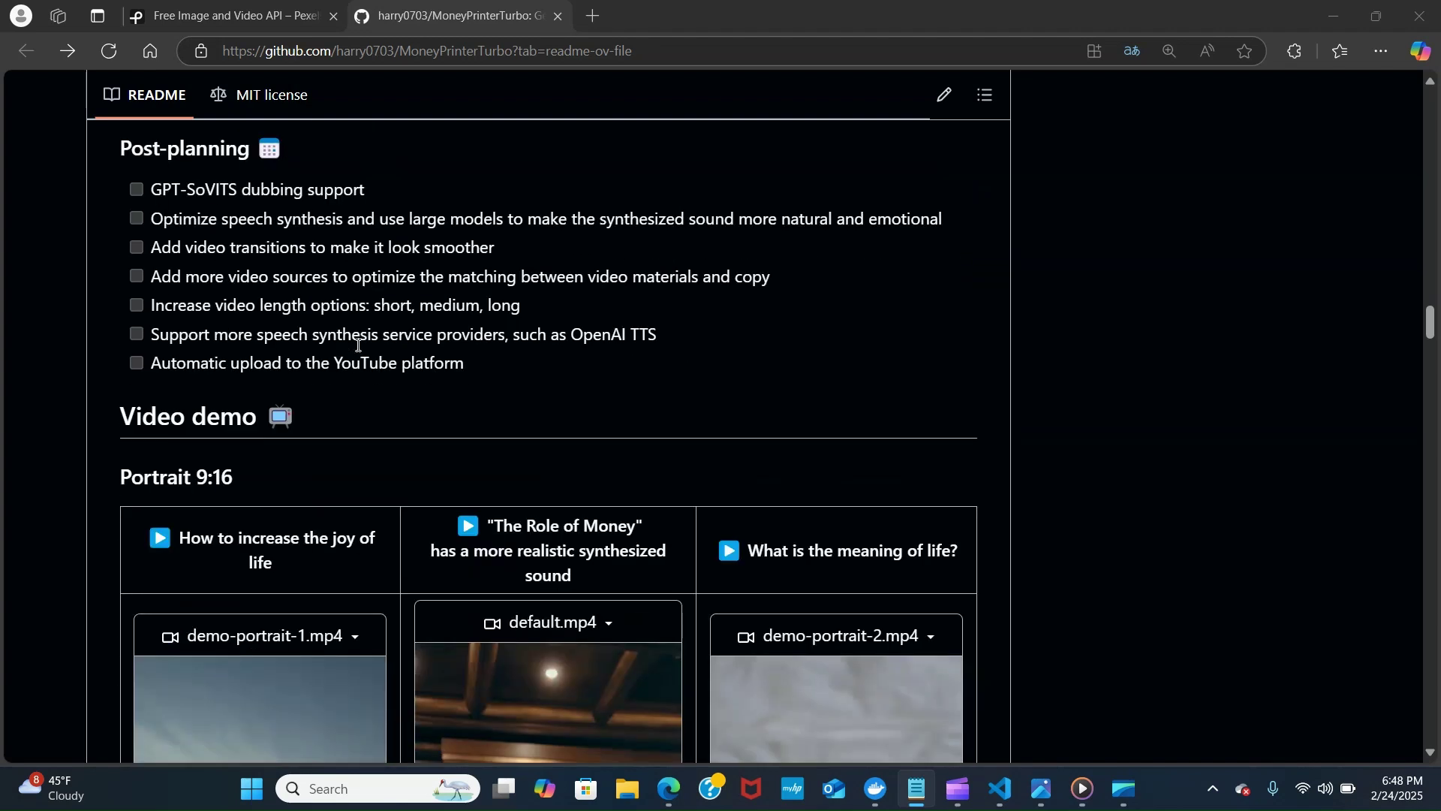
pyautogui.scroll(1, 358, 345)
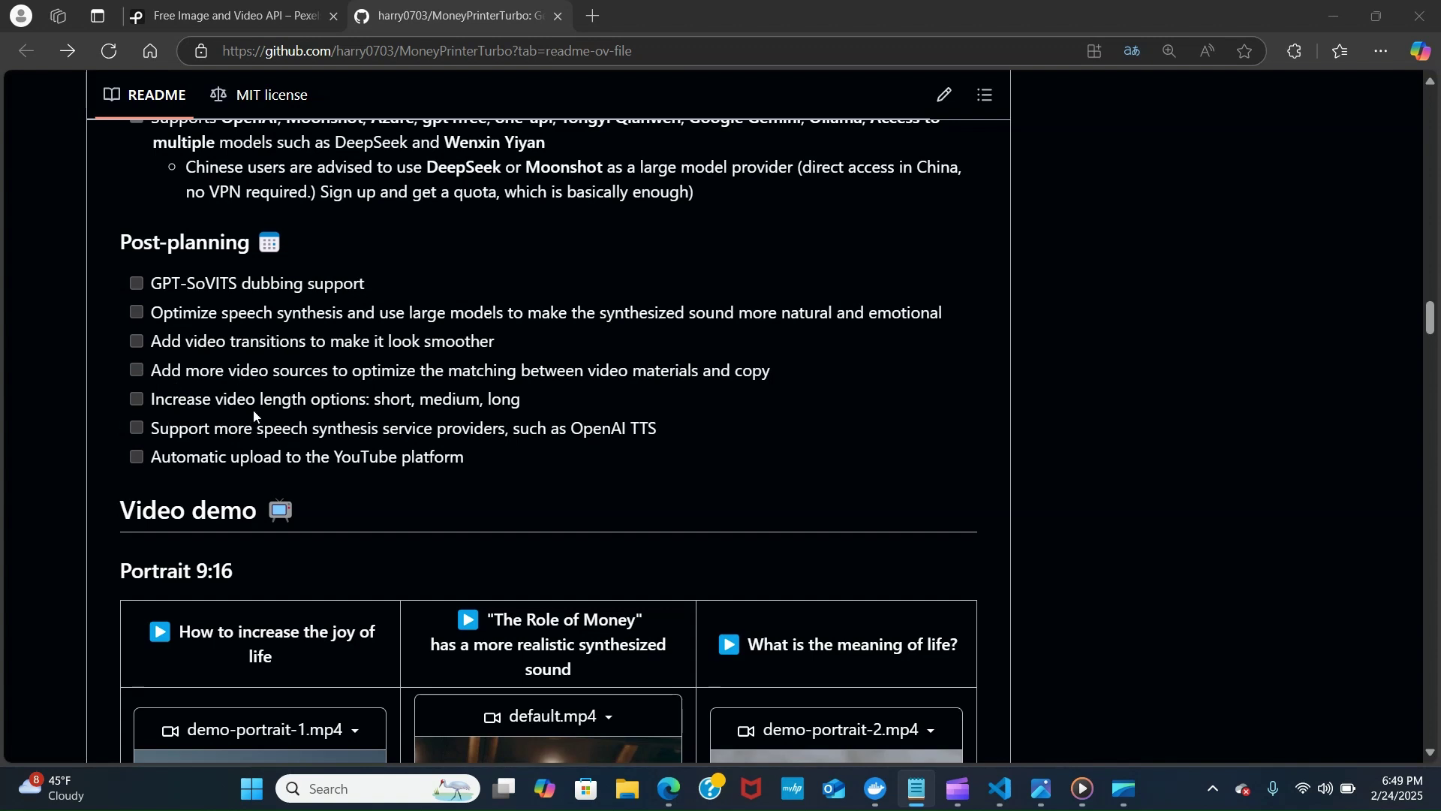
pyautogui.scroll(-1, 142, 428)
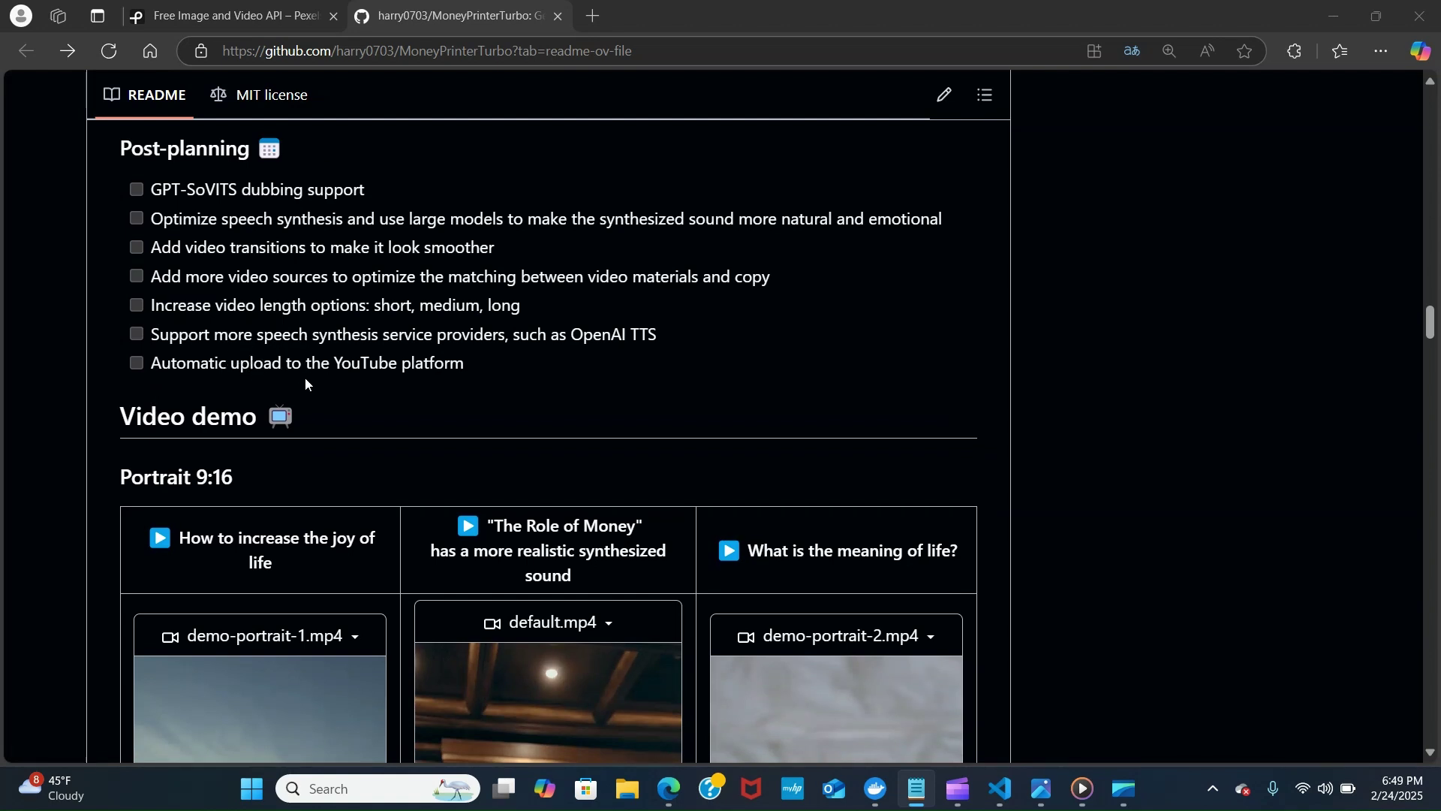
# - Scroll past the portrait and landscape demo videos to the Configuration requirements and Get started quickly sections
pyautogui.scroll(-7, 418, 363)
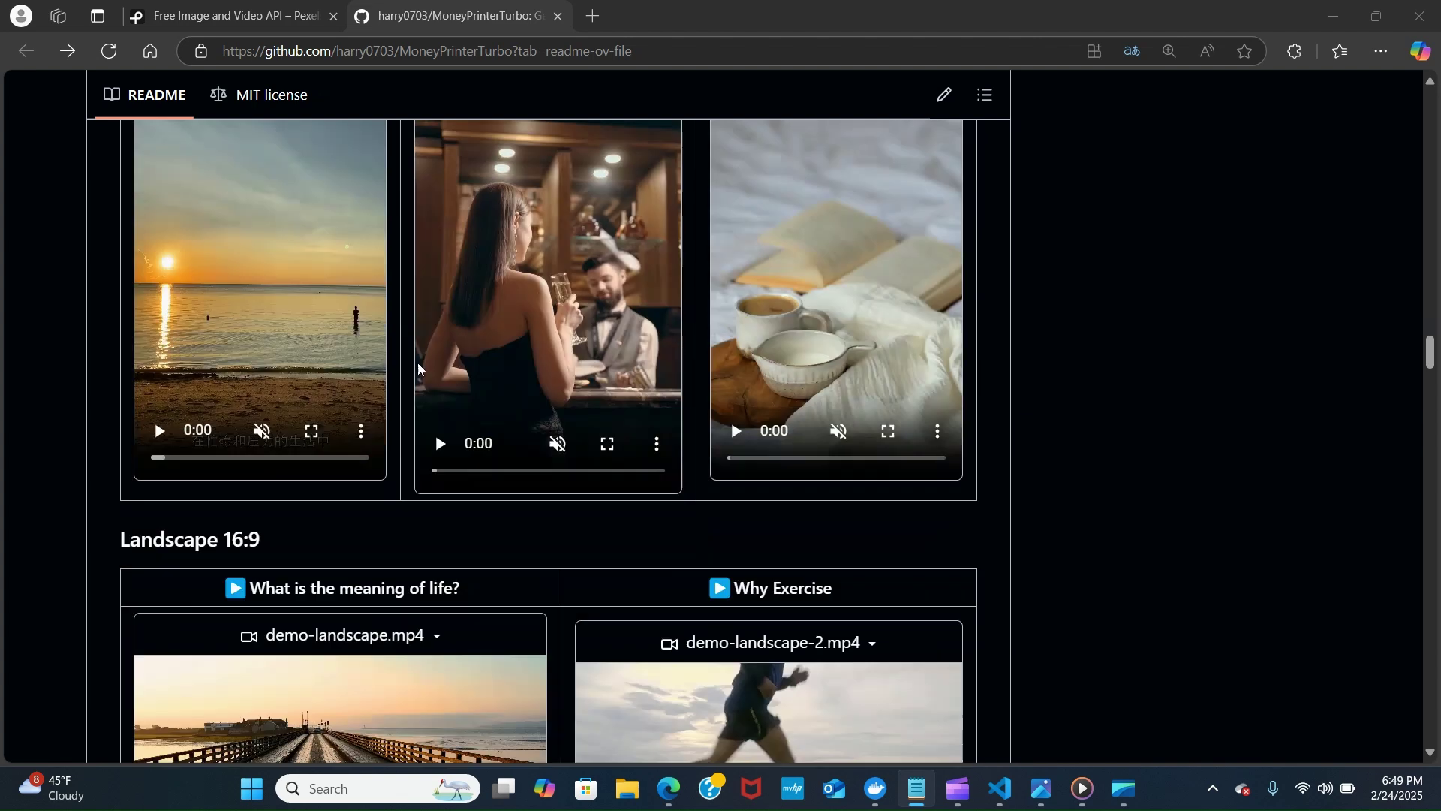
pyautogui.scroll(-5, 418, 360)
pyautogui.scroll(-3, 418, 360)
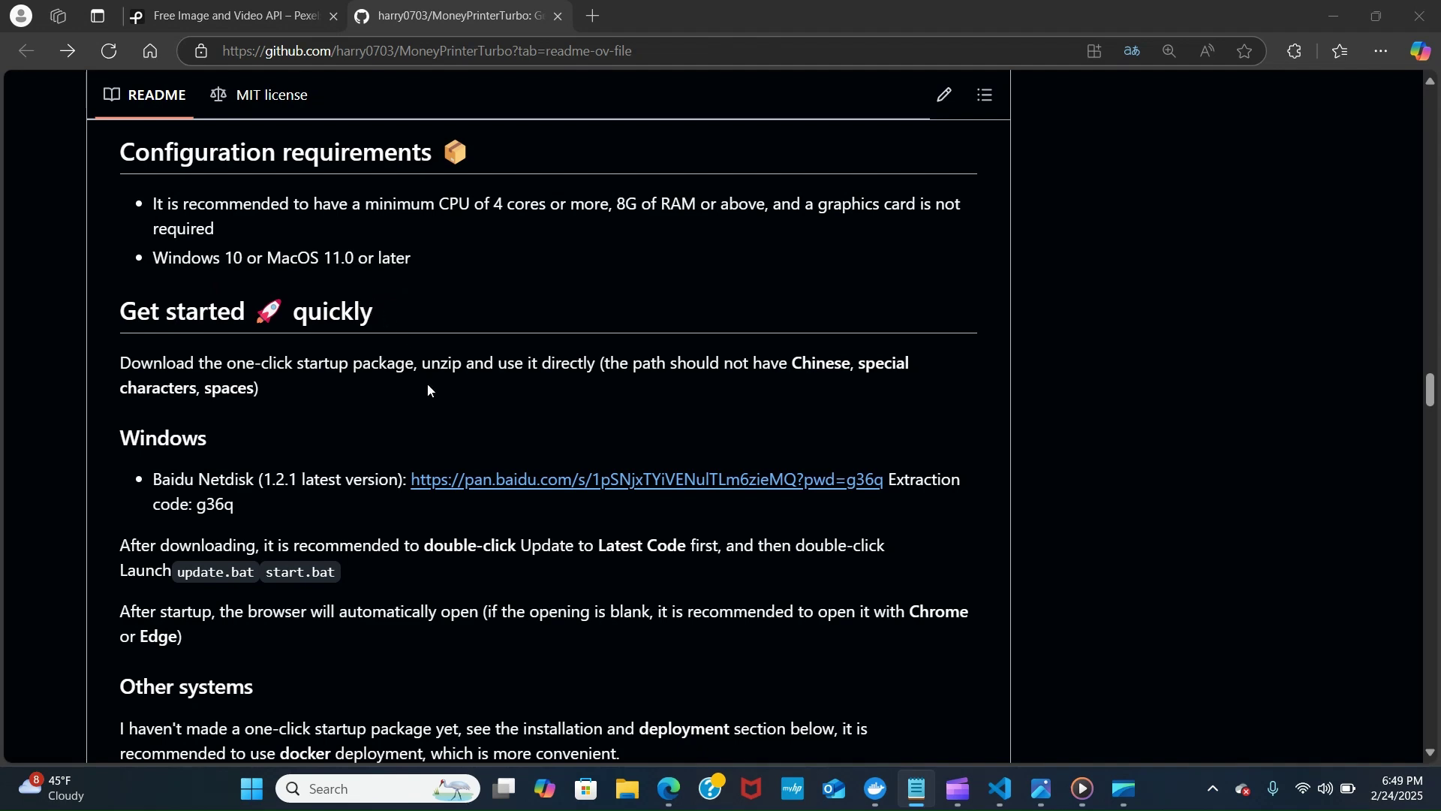
# - Scroll the README down to Install and deploy, showing the git clone command and config.toml steps
pyautogui.scroll(-4, 419, 382)
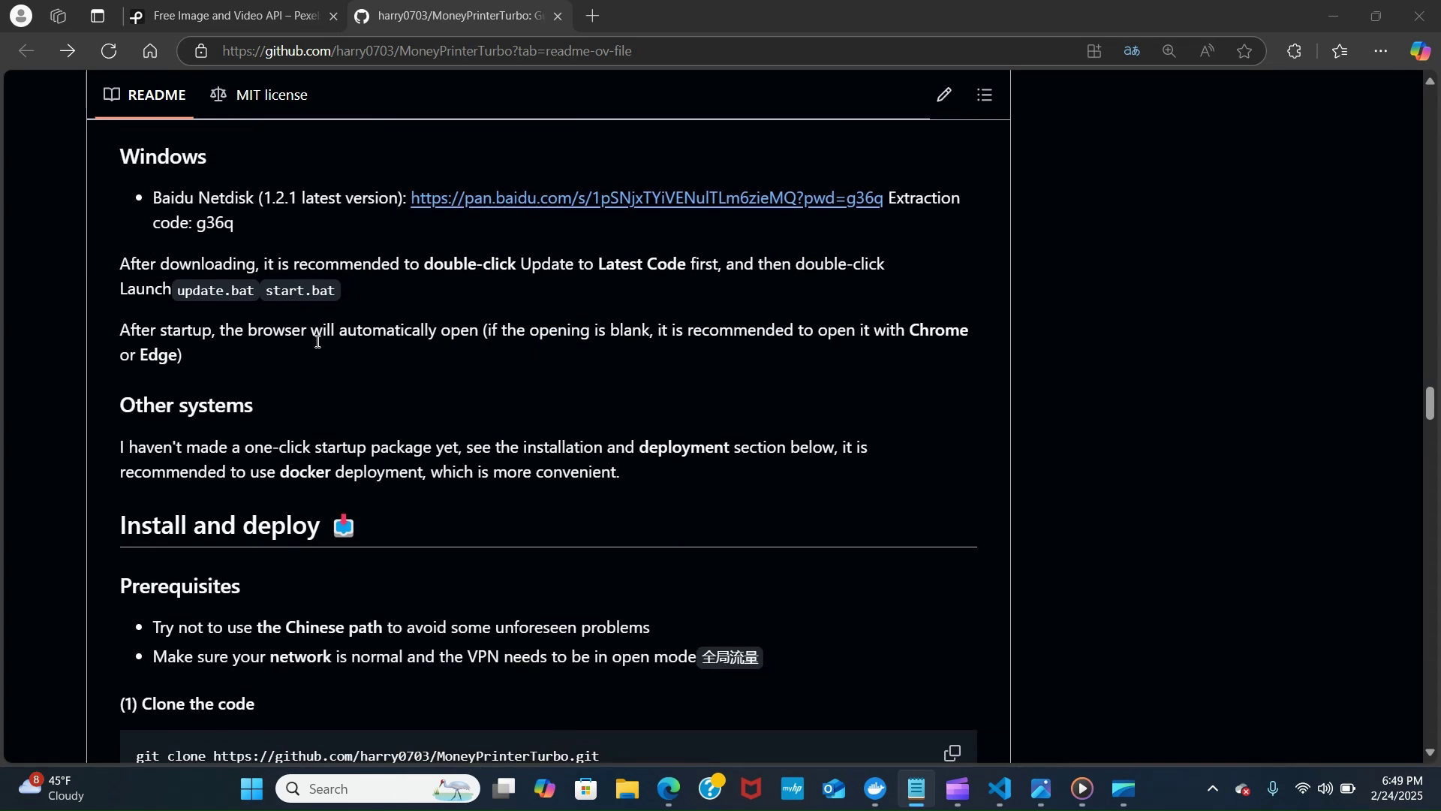
pyautogui.scroll(2, 315, 353)
pyautogui.scroll(-1, 225, 301)
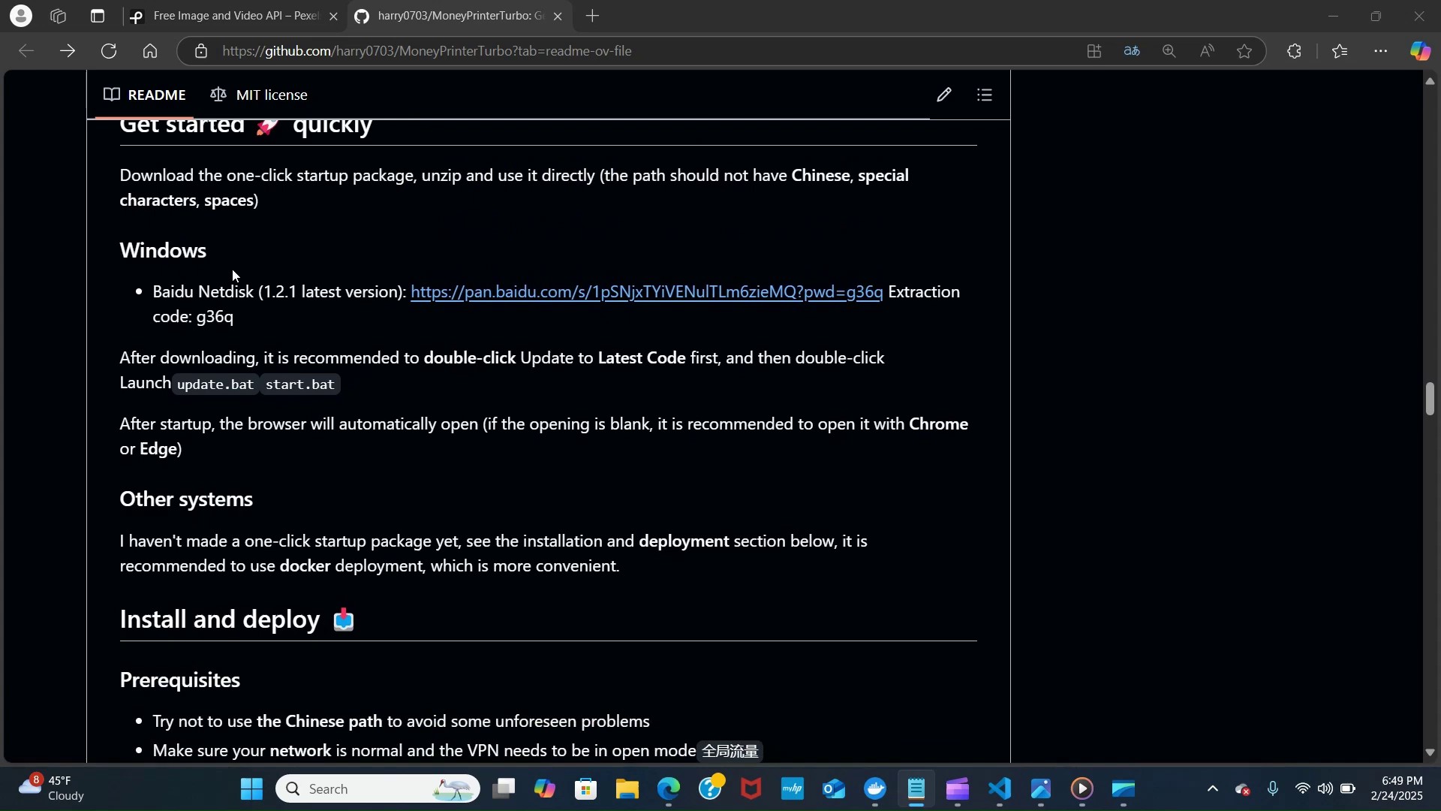
pyautogui.scroll(-3, 234, 276)
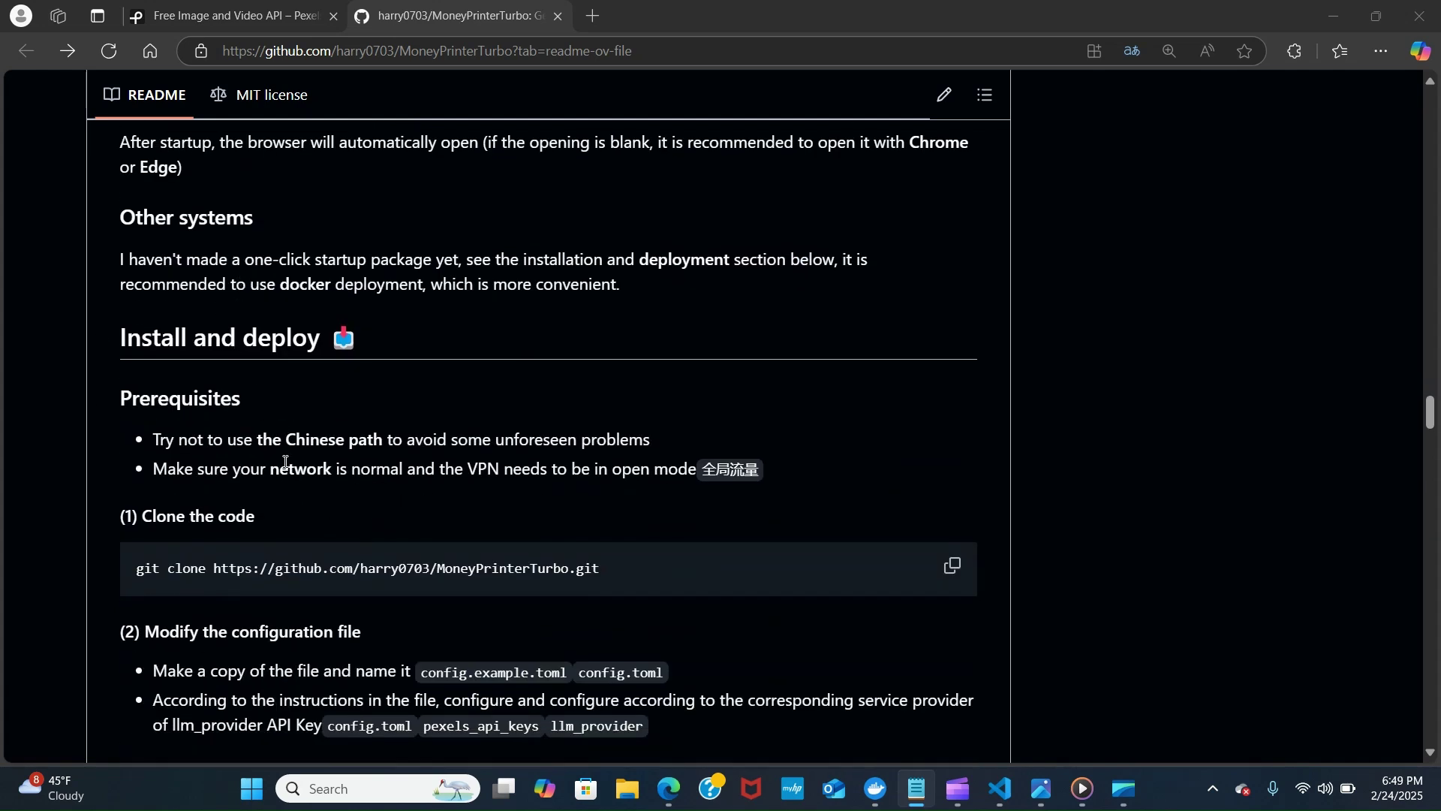
pyautogui.scroll(-5, 287, 455)
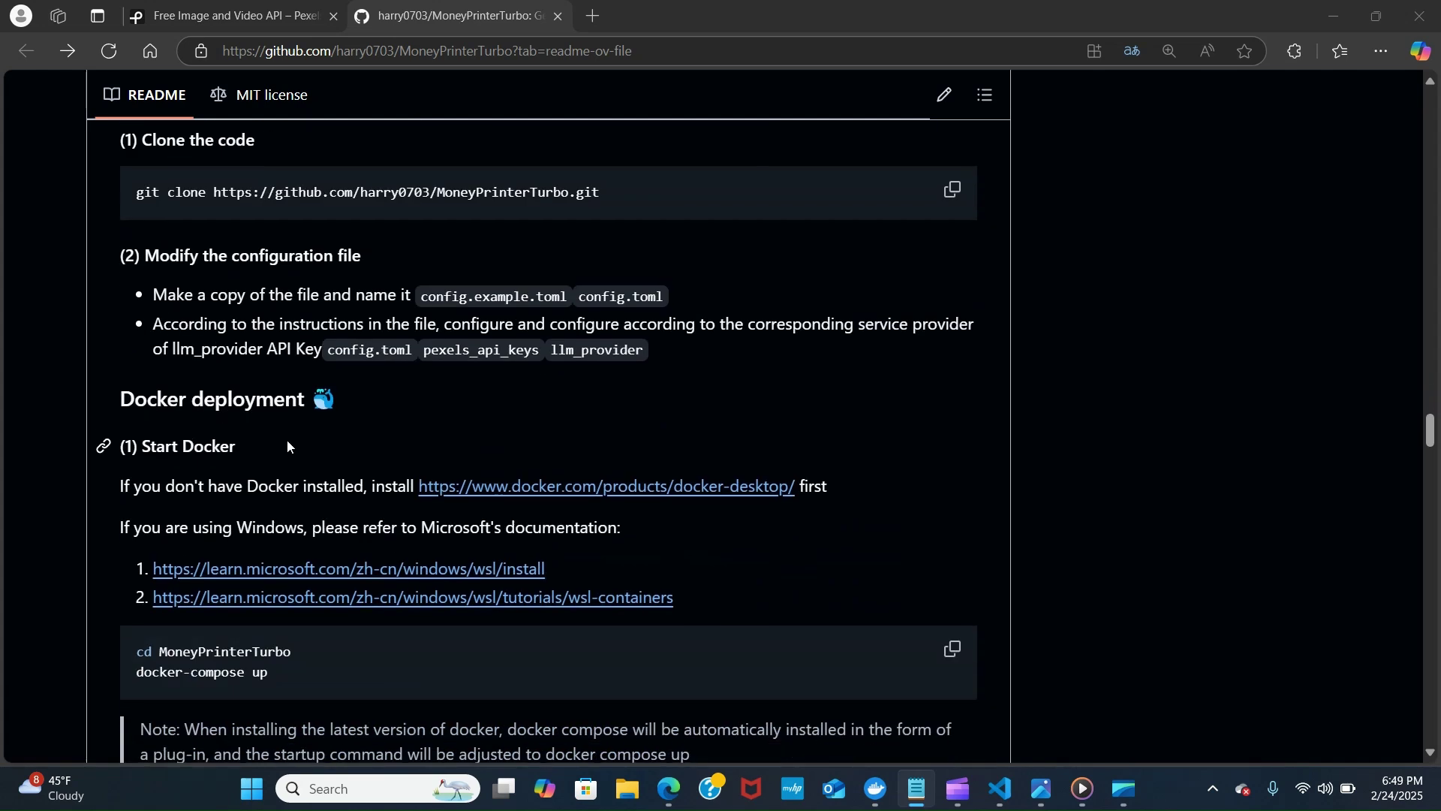
pyautogui.scroll(-6, 287, 443)
pyautogui.scroll(4, 286, 442)
pyautogui.scroll(2, 292, 442)
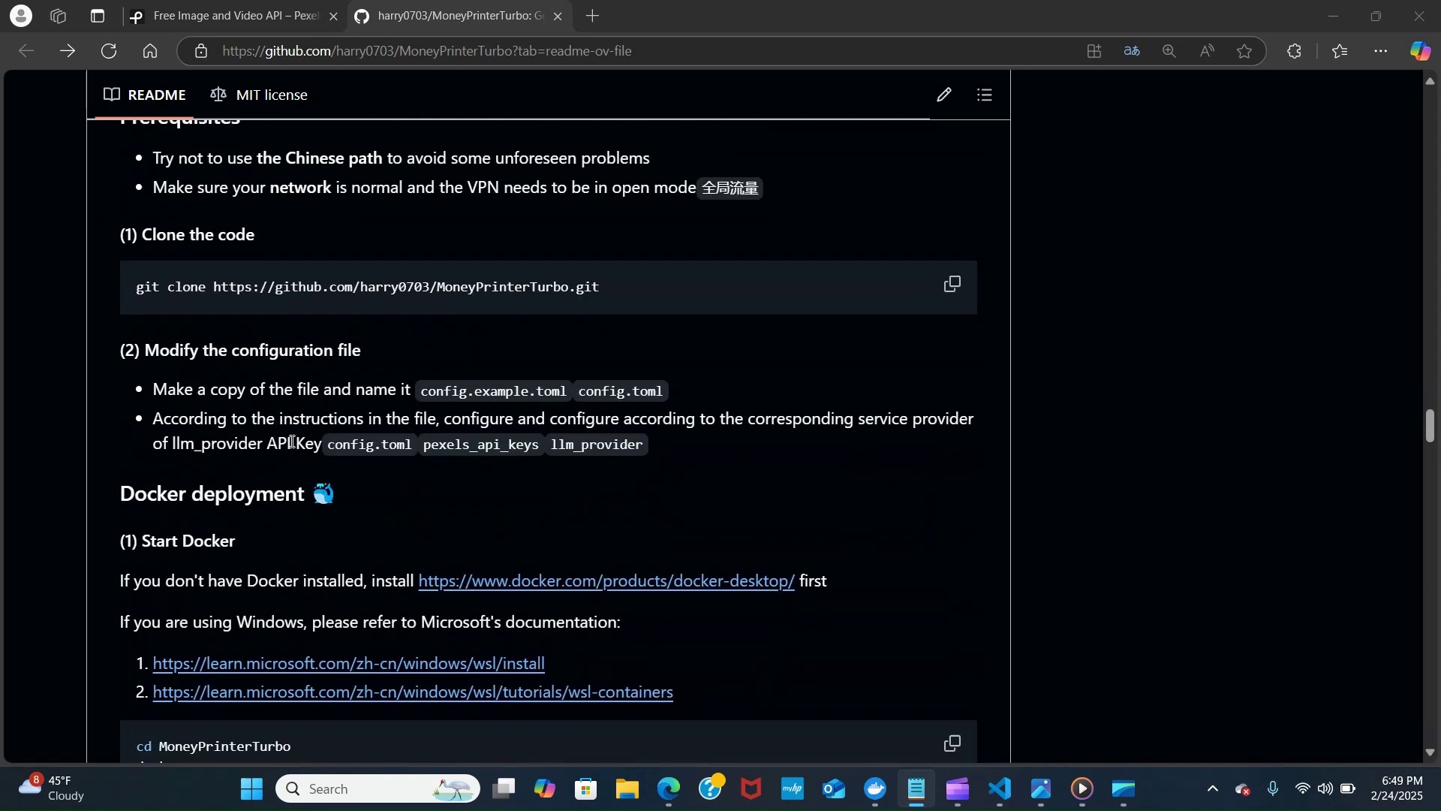
pyautogui.scroll(-3, 219, 338)
pyautogui.scroll(-4, 300, 449)
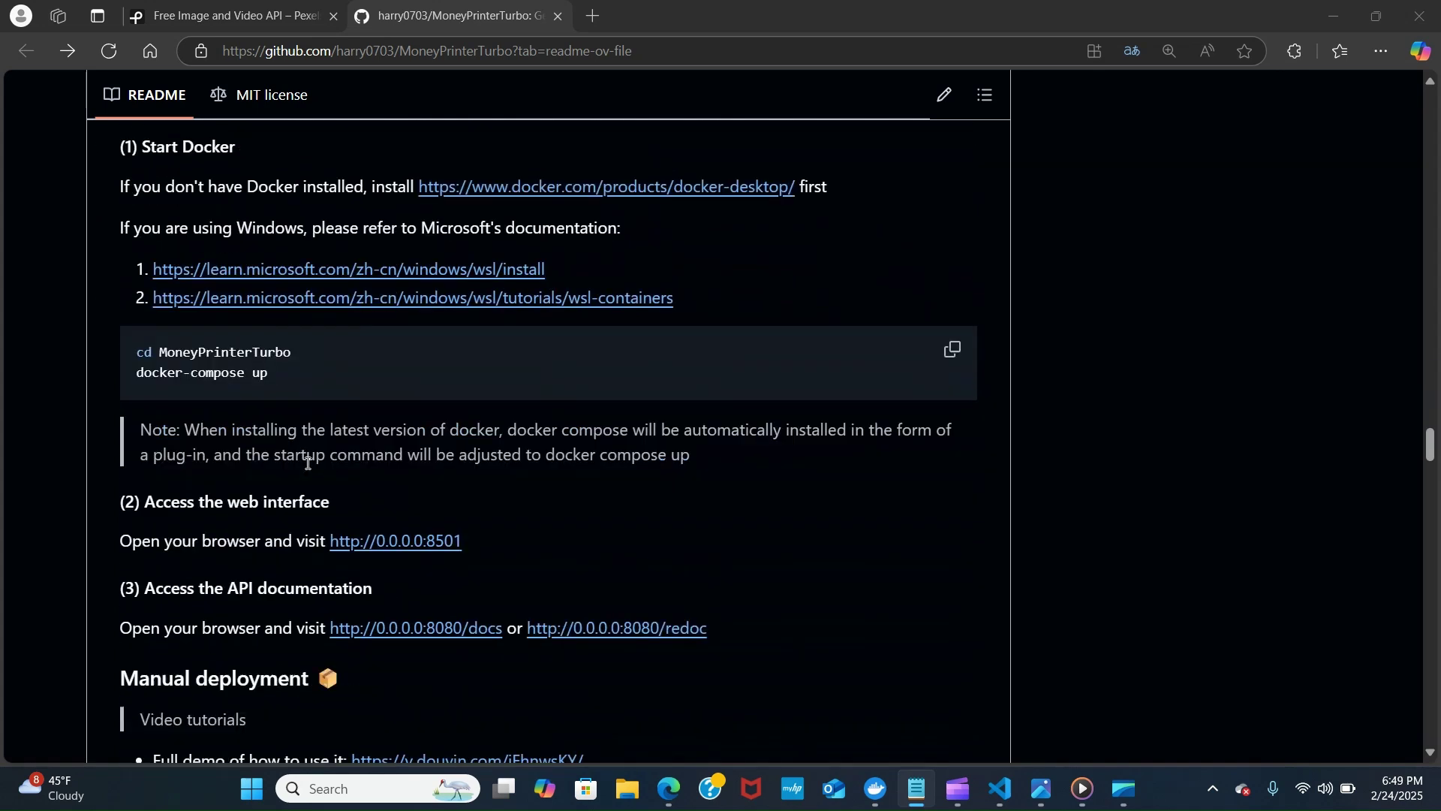
pyautogui.scroll(-2, 212, 443)
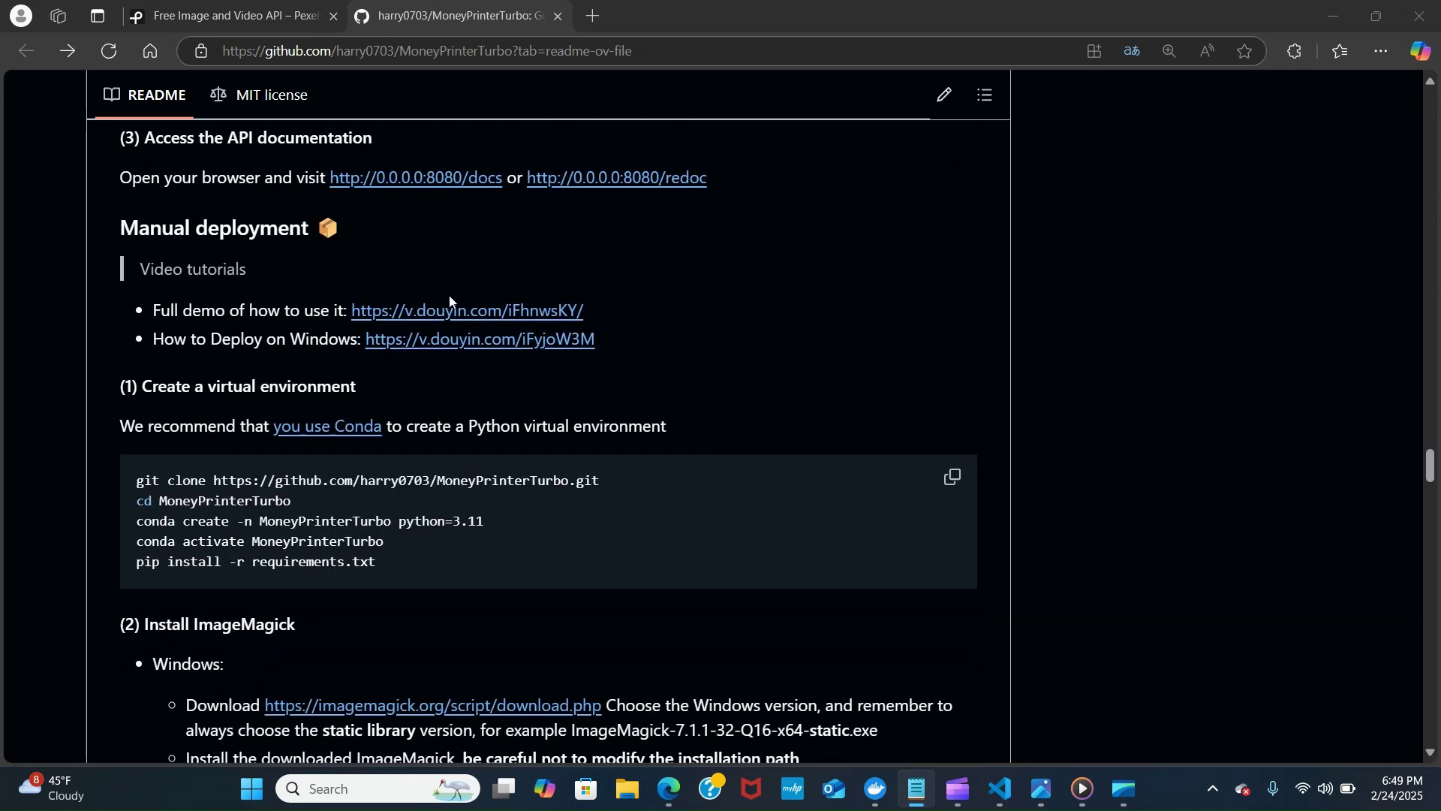
pyautogui.scroll(-2, 308, 469)
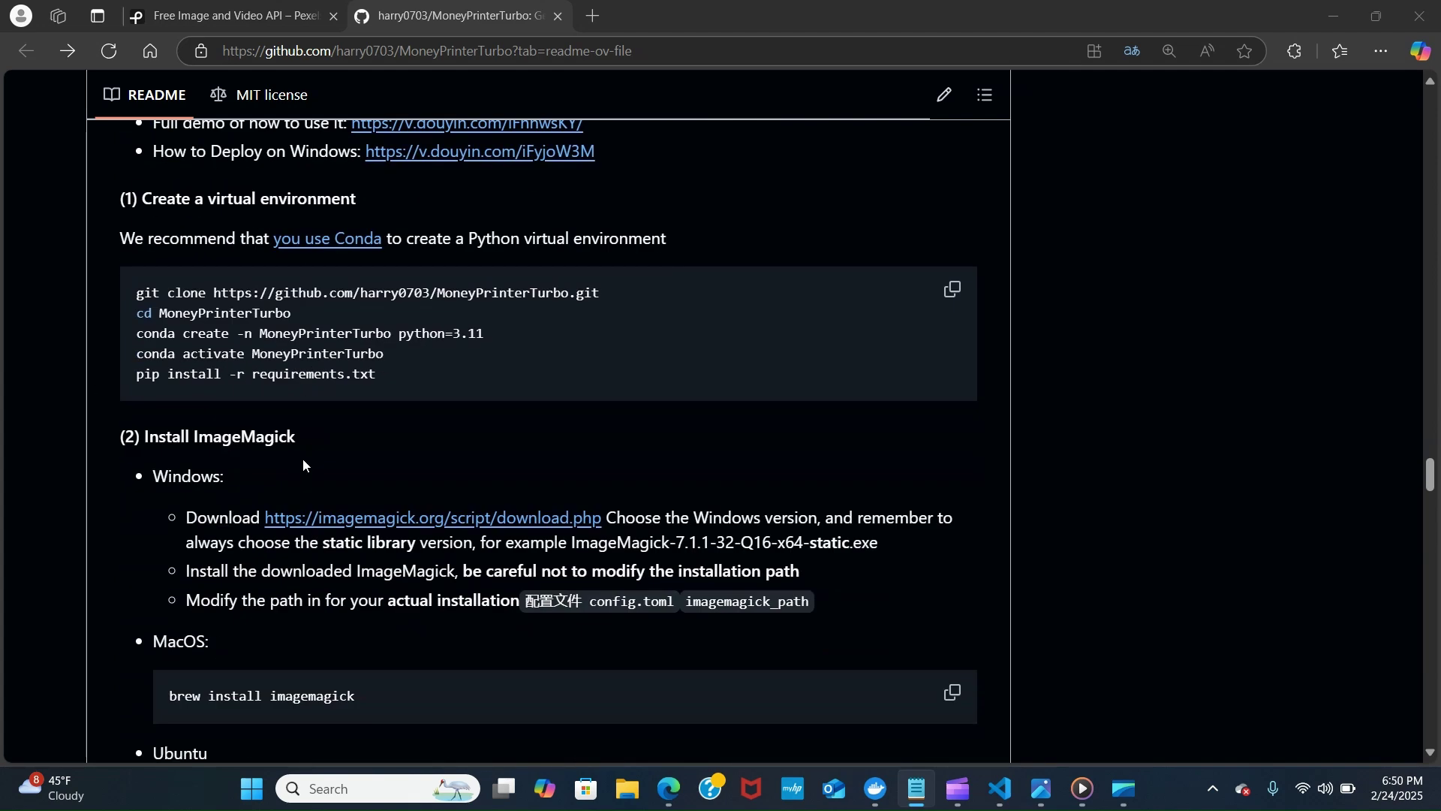
pyautogui.scroll(-2, 209, 436)
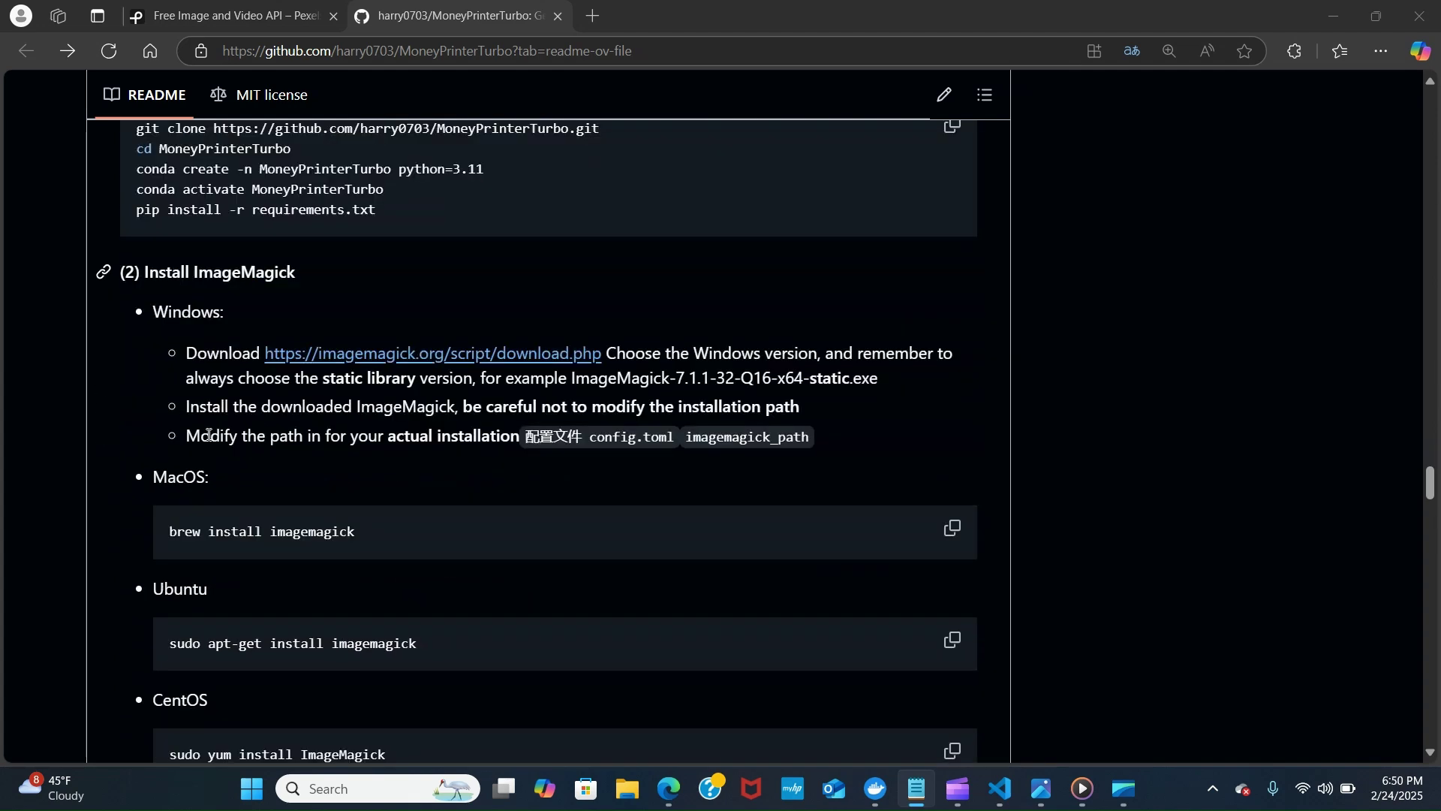
pyautogui.scroll(-2, 208, 435)
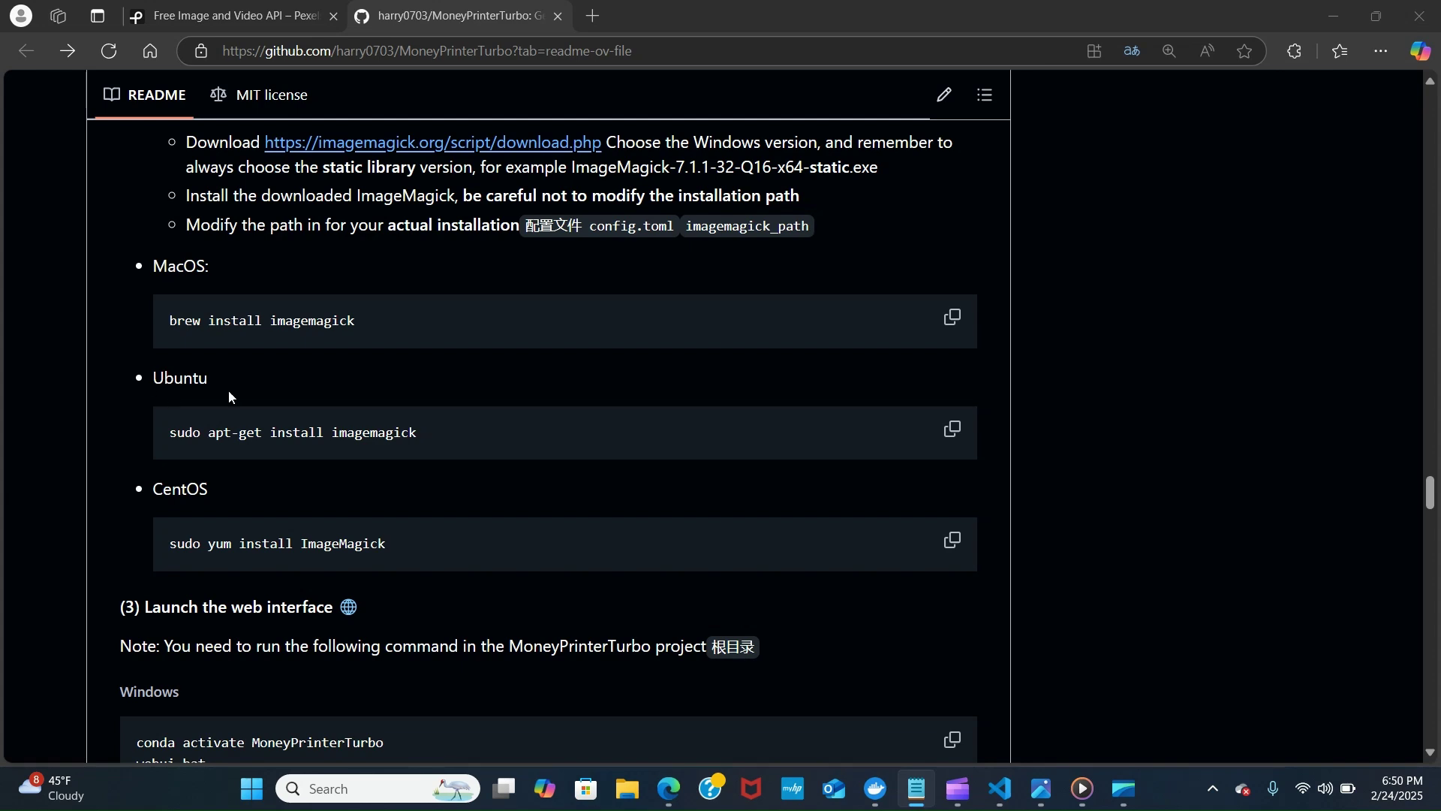
pyautogui.scroll(-3, 183, 492)
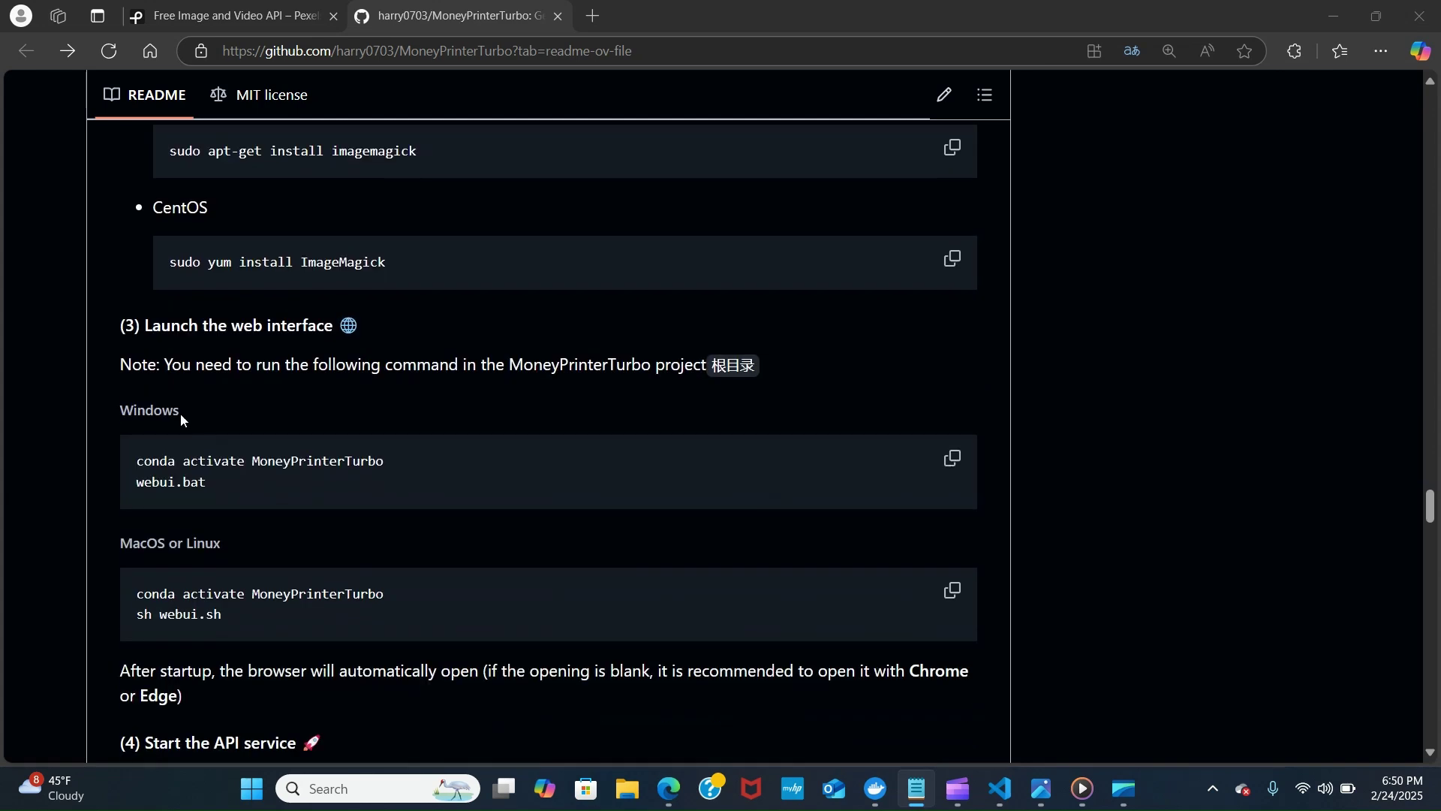
pyautogui.scroll(-10, 266, 475)
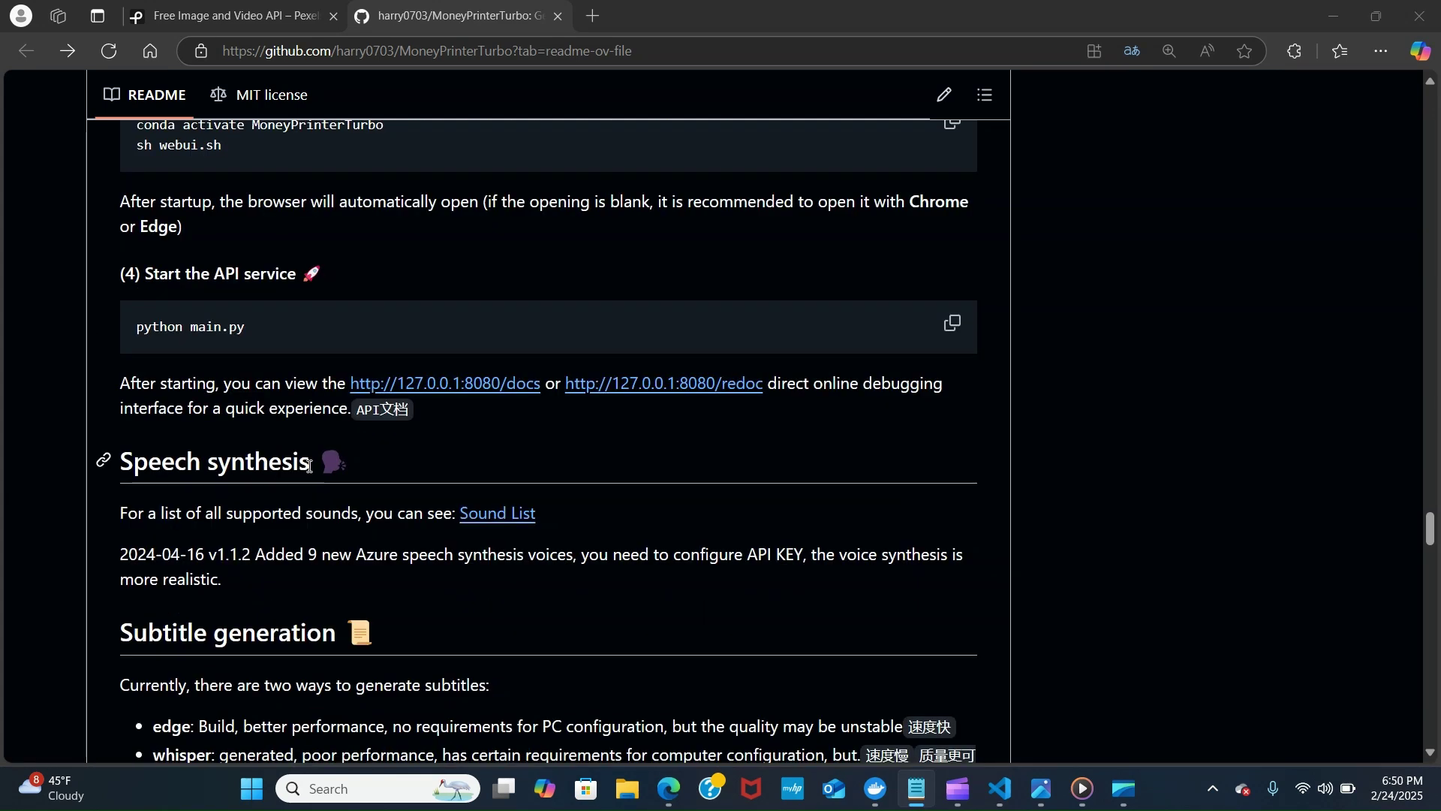
pyautogui.scroll(-11, 333, 471)
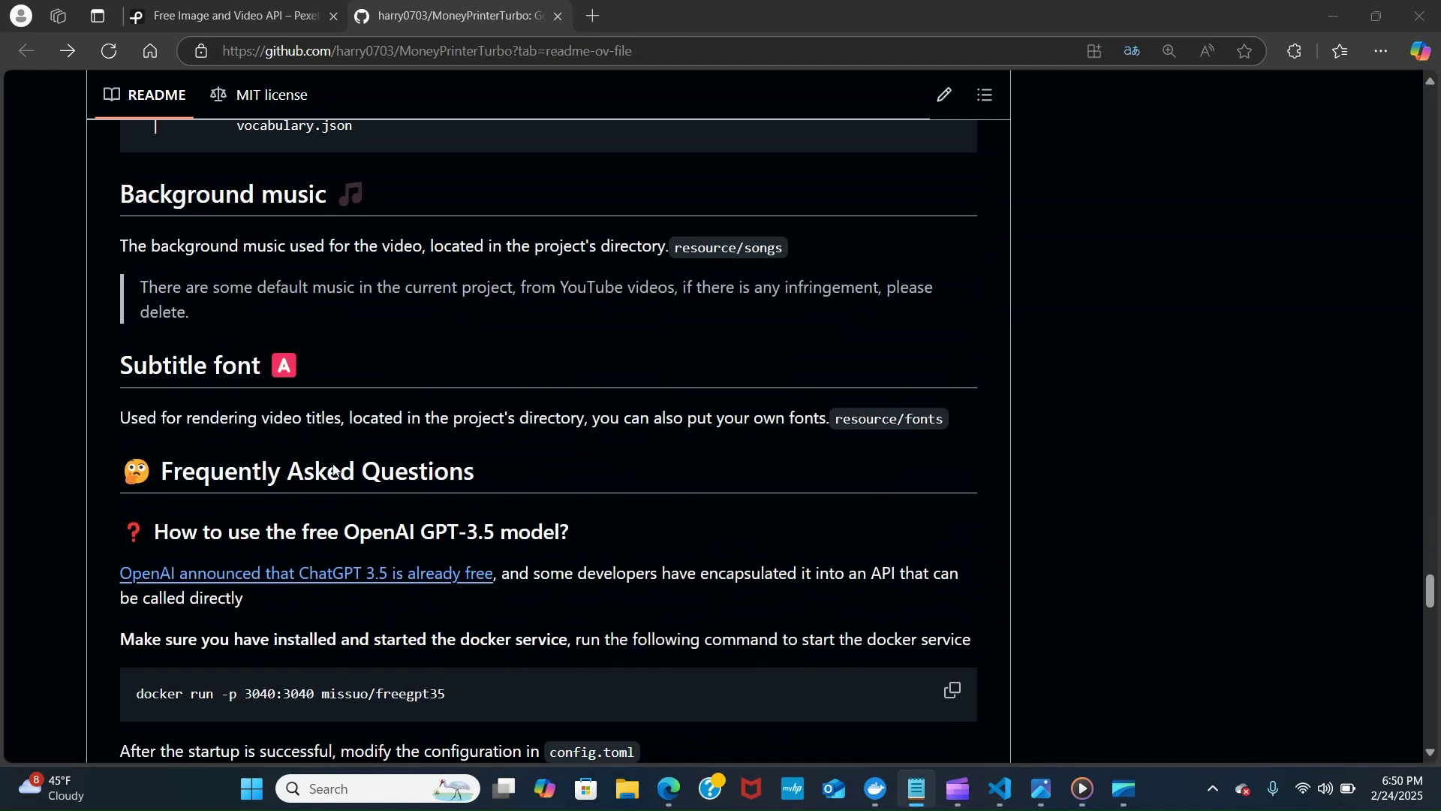
pyautogui.scroll(20, 428, 466)
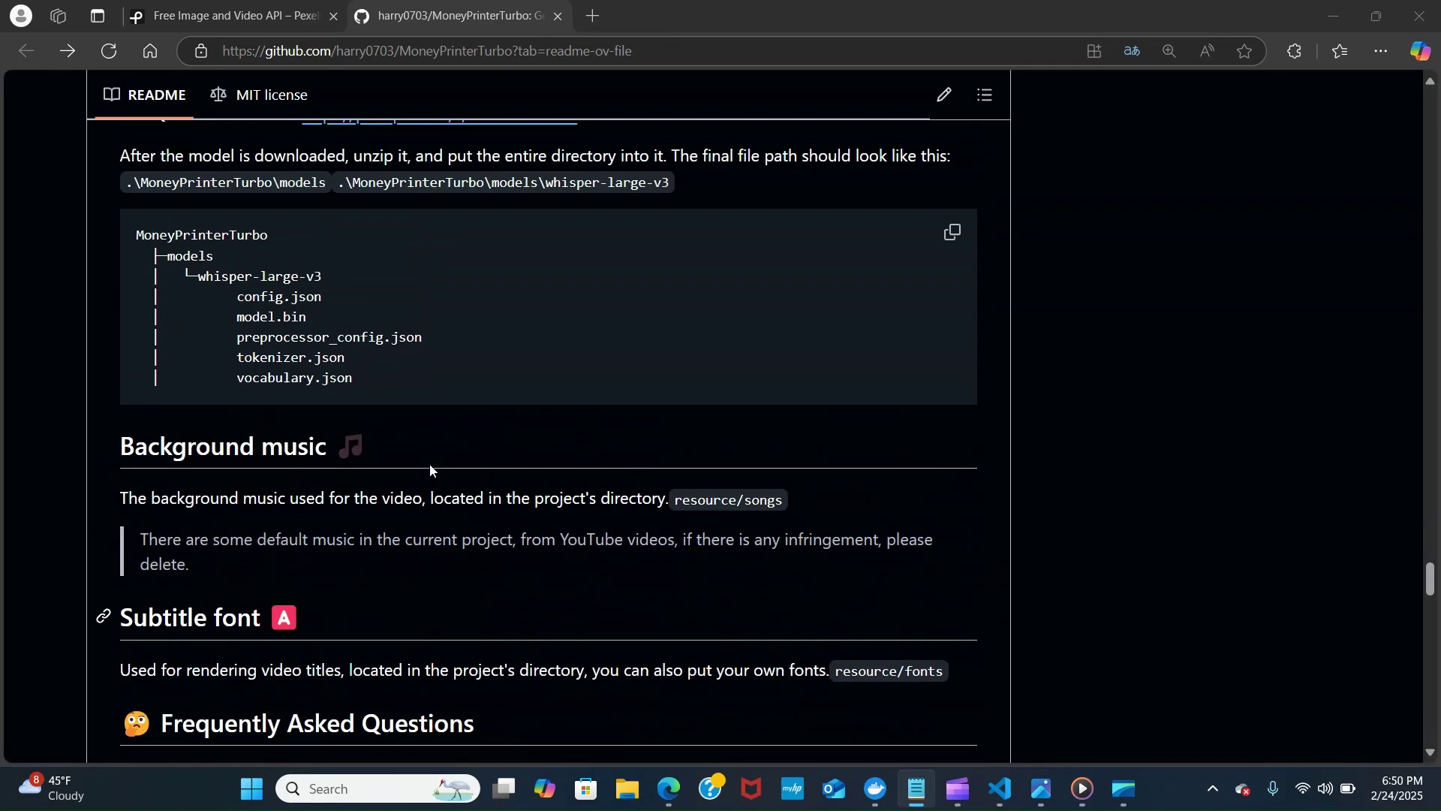
pyautogui.scroll(20, 438, 470)
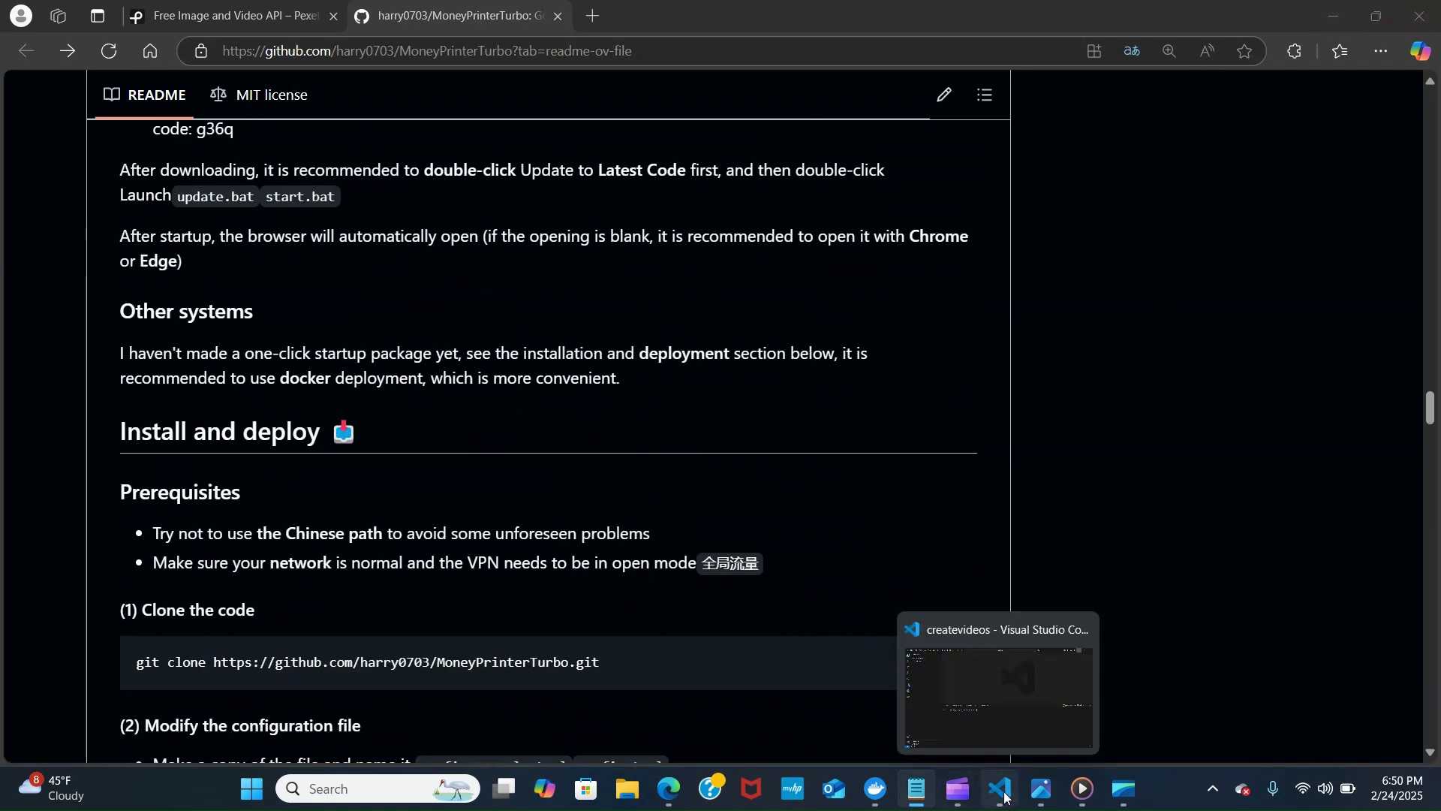
pyautogui.scroll(5, 601, 484)
pyautogui.scroll(15, 609, 474)
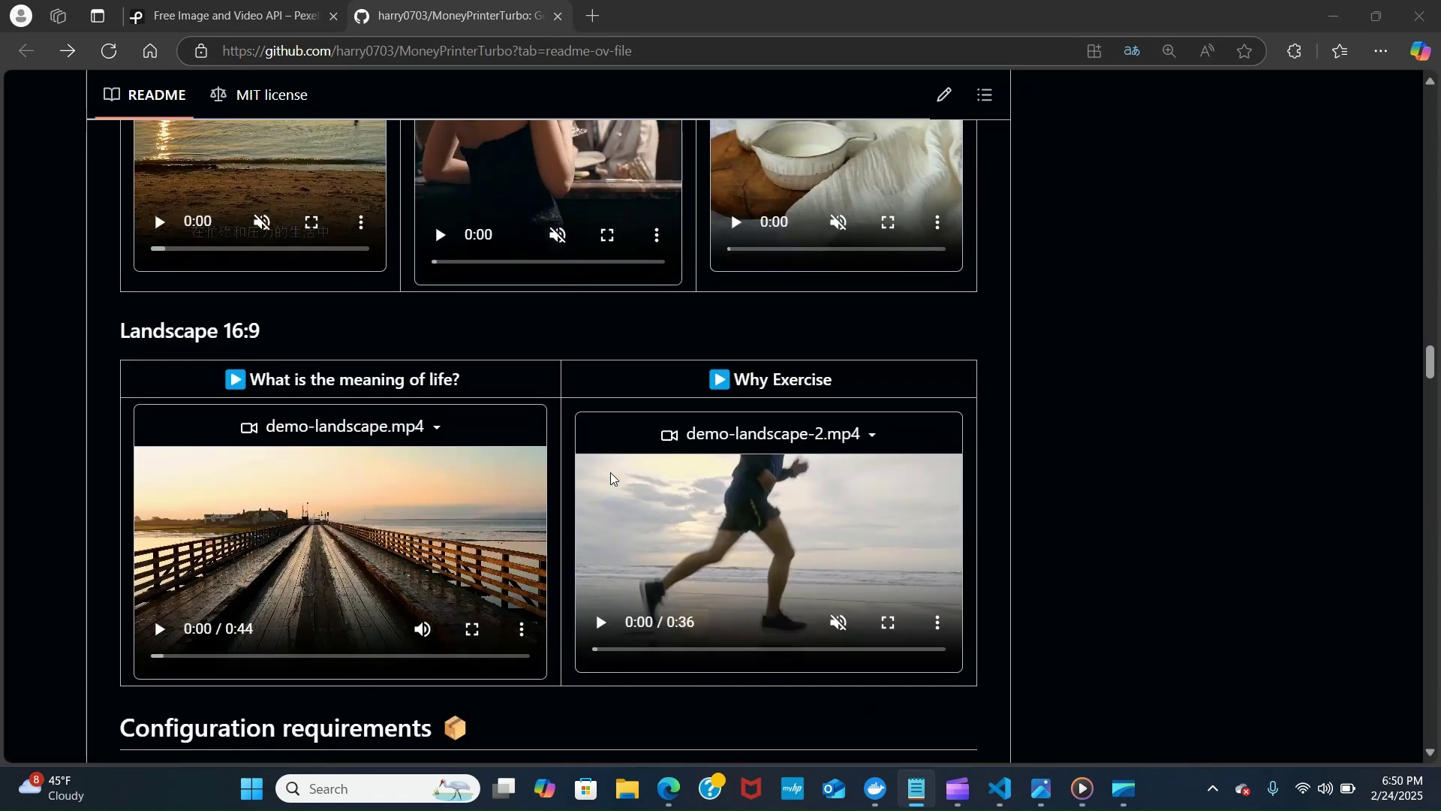
pyautogui.scroll(10, 623, 463)
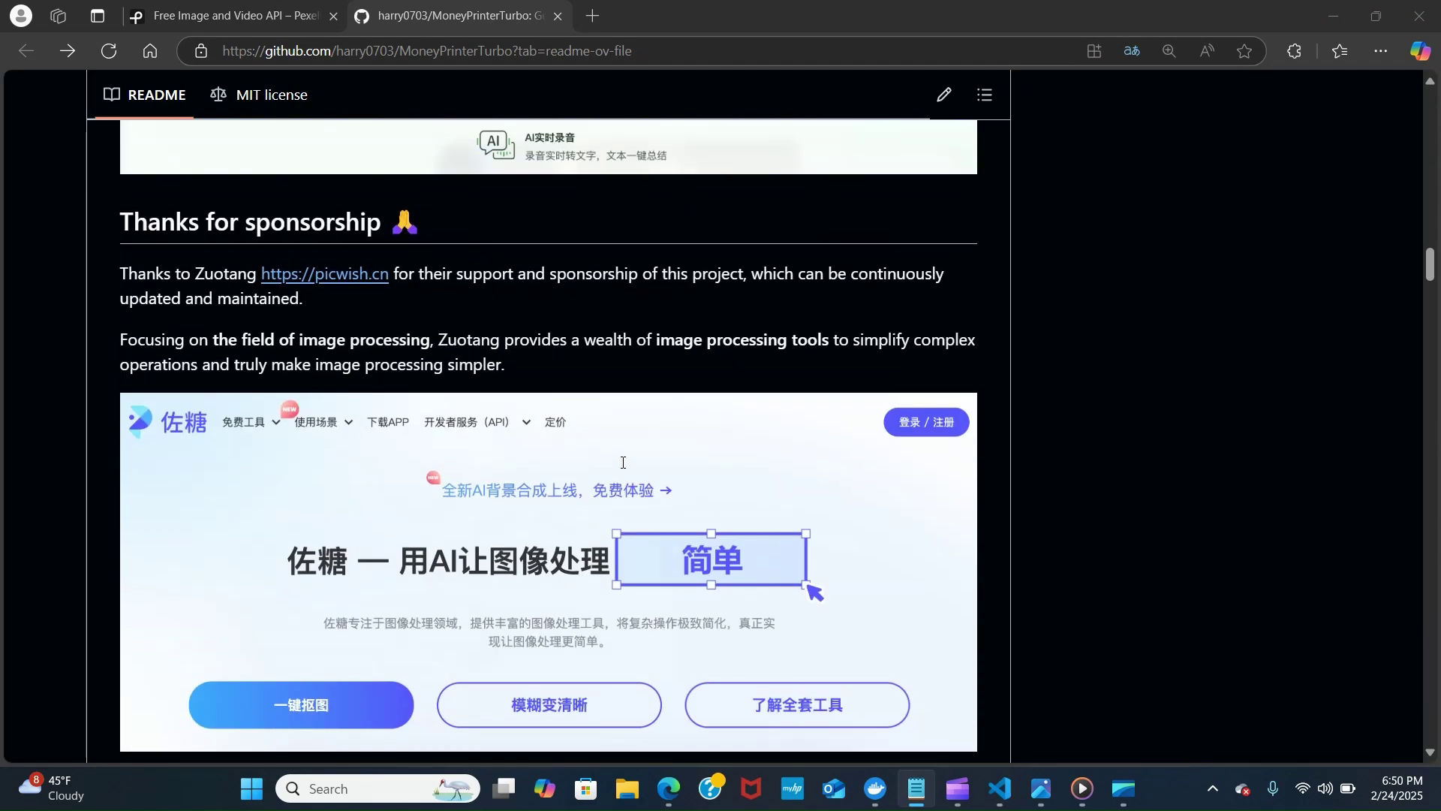
pyautogui.scroll(-15, 630, 466)
pyautogui.scroll(-15, 636, 461)
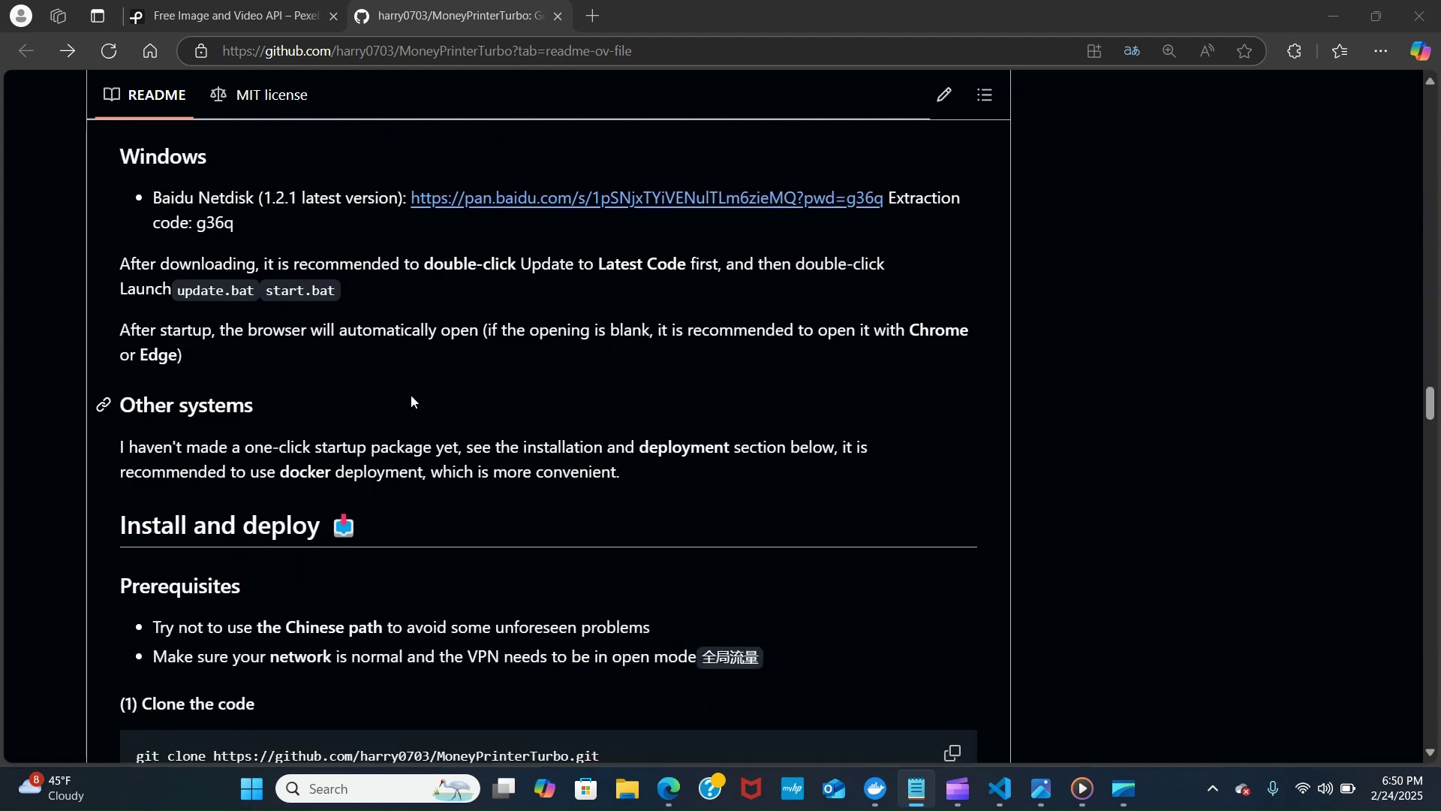
pyautogui.scroll(-3, 413, 400)
pyautogui.scroll(-1, 546, 434)
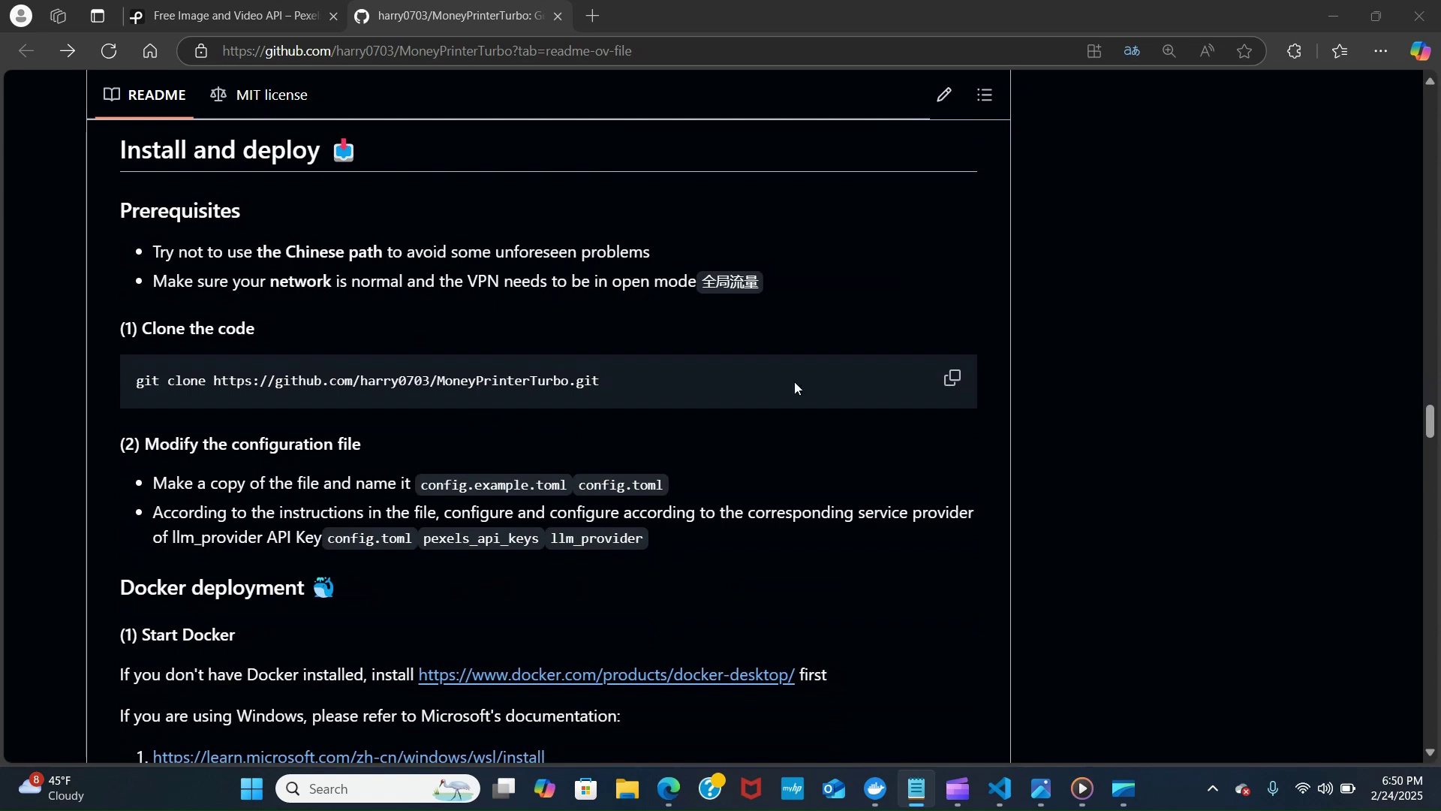
# - Start a second PowerShell terminal in VS Code and create a virtual environment named env
pyautogui.click(1000, 788)
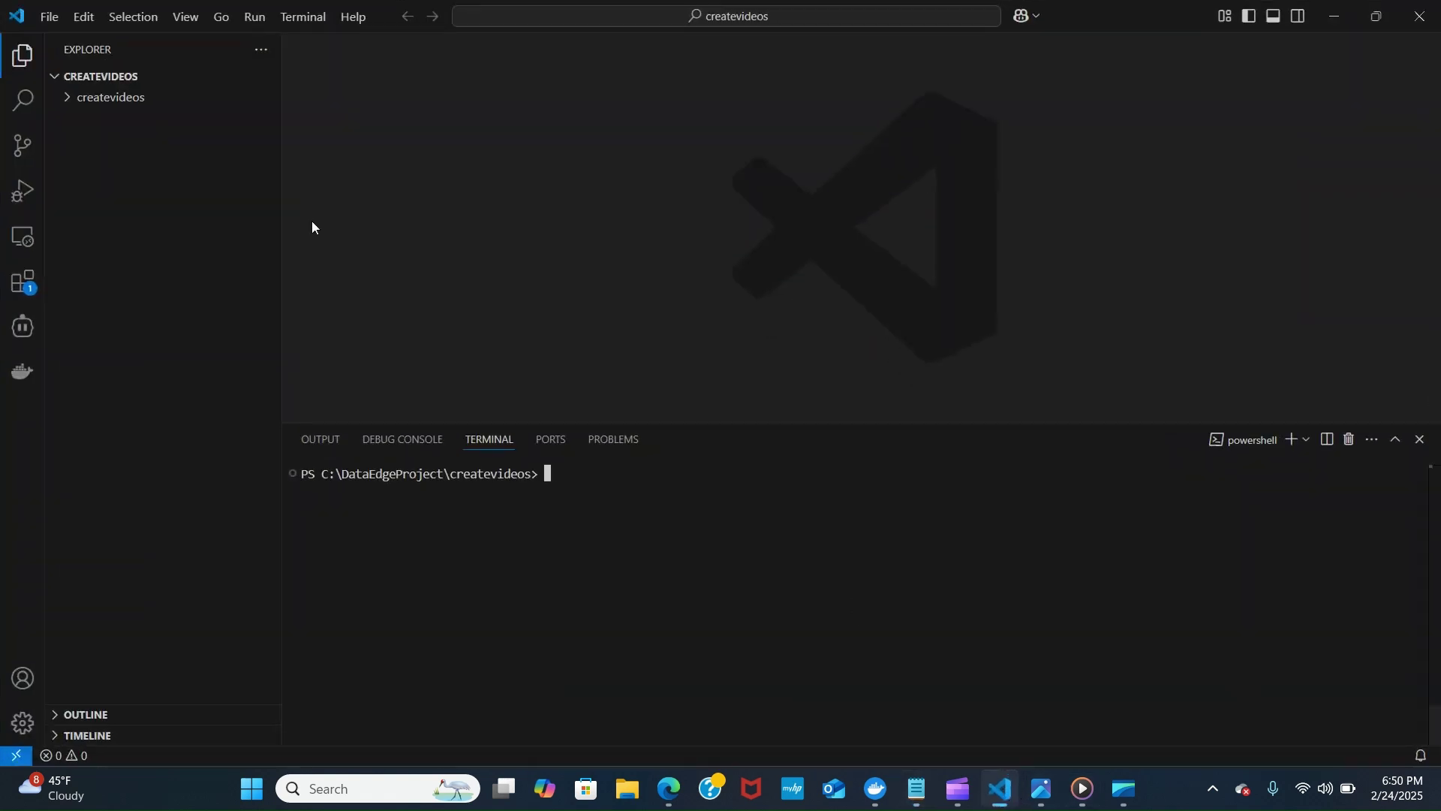
pyautogui.click(312, 11)
pyautogui.click(328, 42)
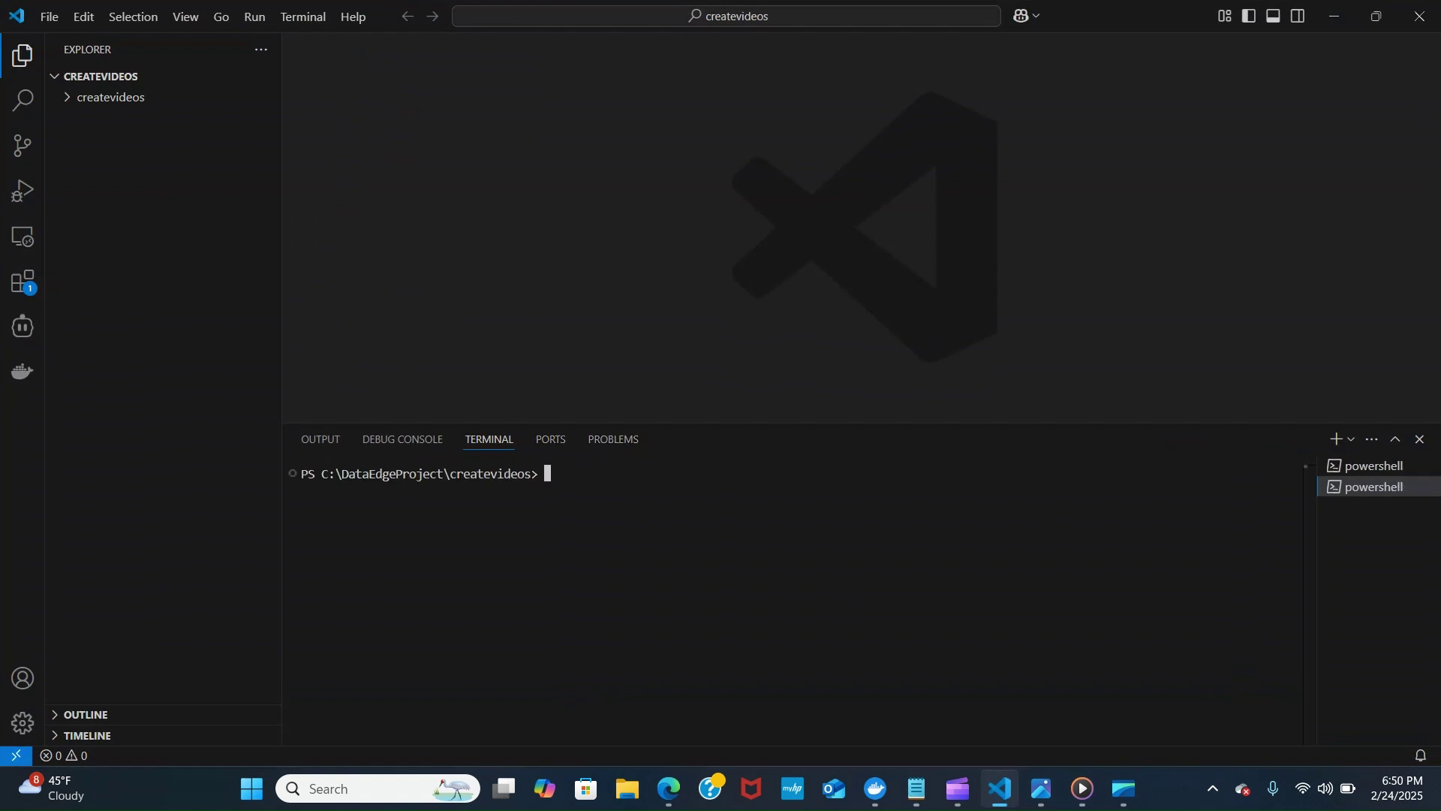
pyautogui.write('python ')
pyautogui.write('-m venv ')
pyautogui.write('venv')
pyautogui.press('BackSpace')
pyautogui.press('BackSpace')
pyautogui.press('BackSpace')
pyautogui.press('BackSpace')
pyautogui.write('env')
pyautogui.press('Return')
# - Activate the env virtual environment and copy the README's git clone command
pyautogui.write('env\\Scripts\\activate')
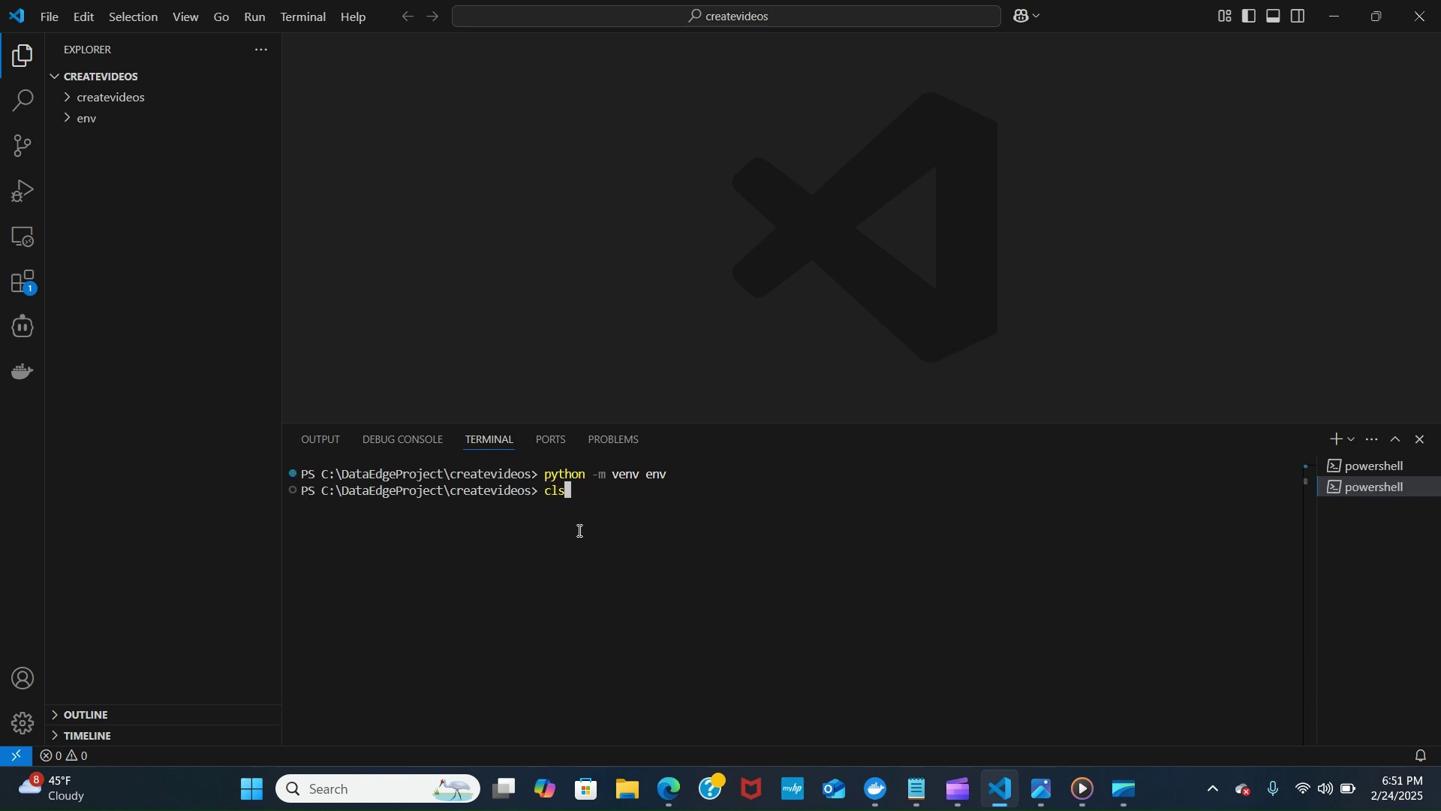
pyautogui.press('Return')
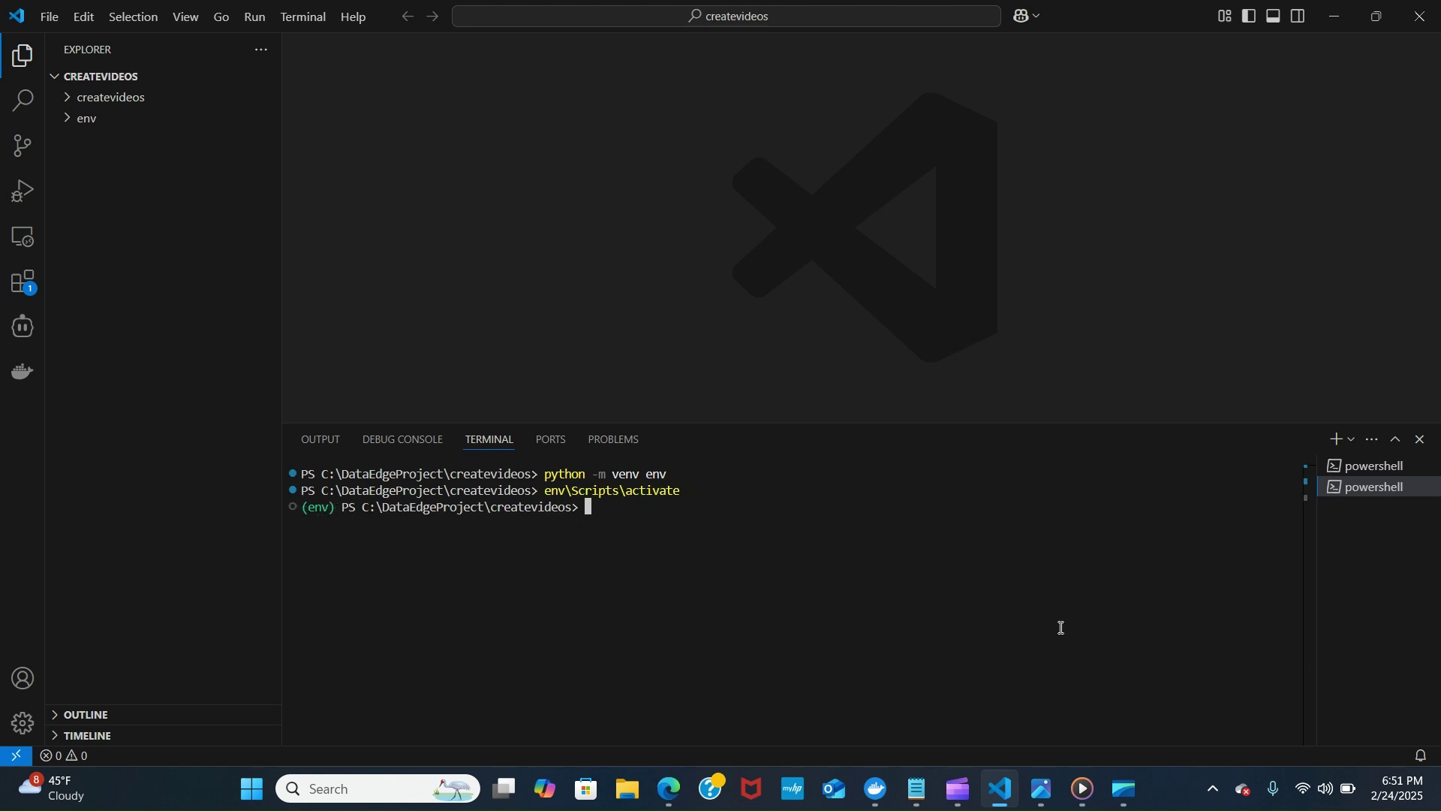
pyautogui.click(1333, 14)
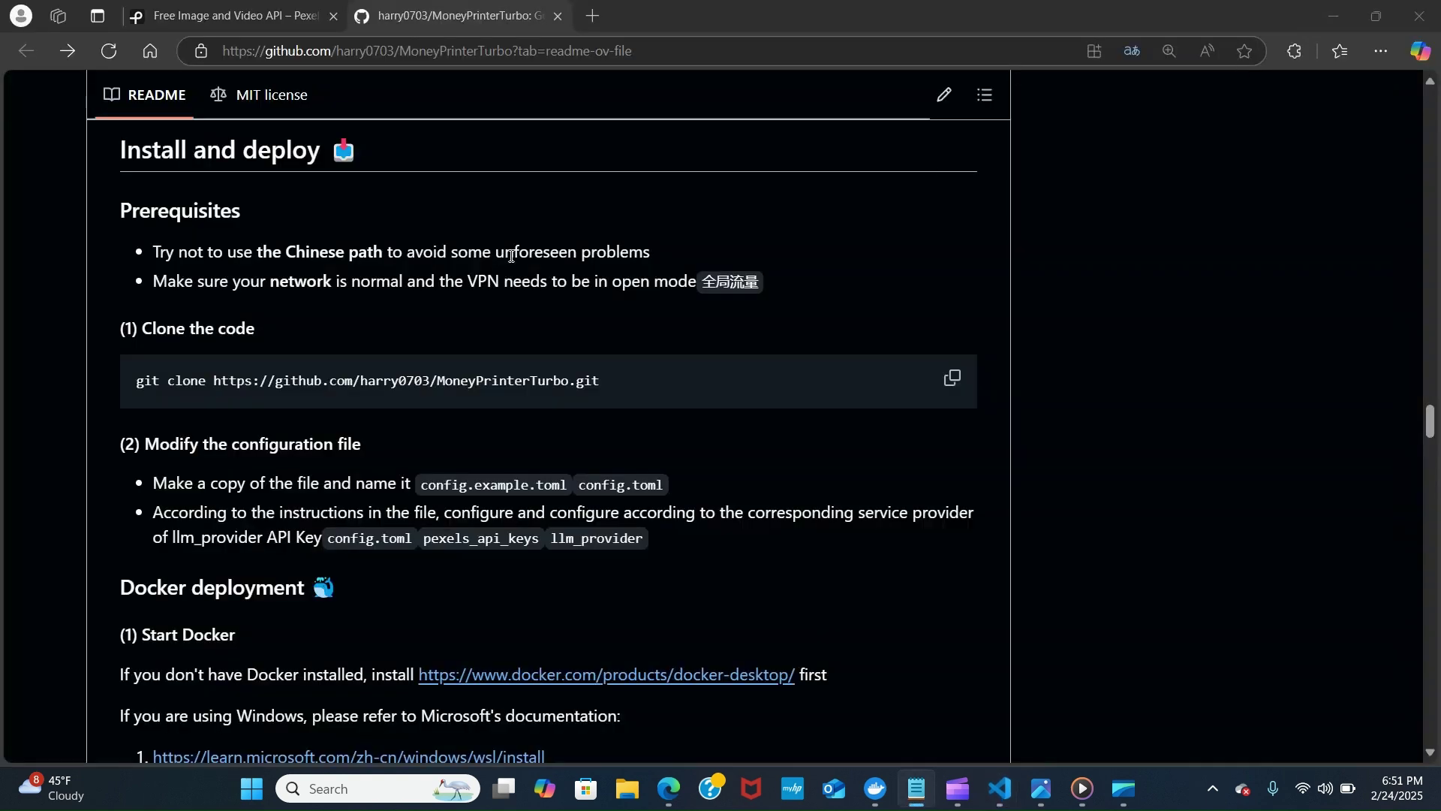
pyautogui.click(952, 377)
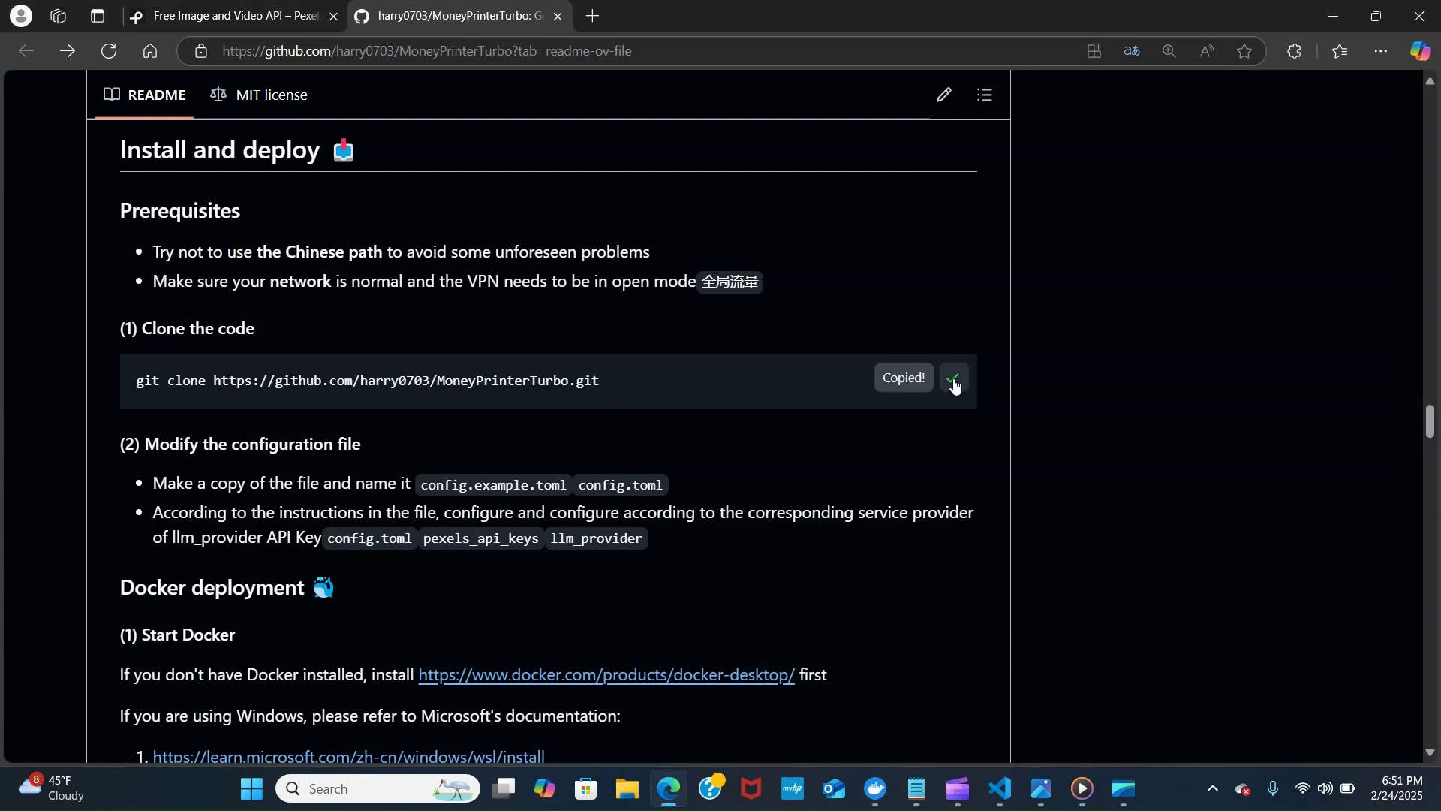
# - Paste and run the git clone command to clone the MoneyPrinterTurbo repository
pyautogui.click(1000, 788)
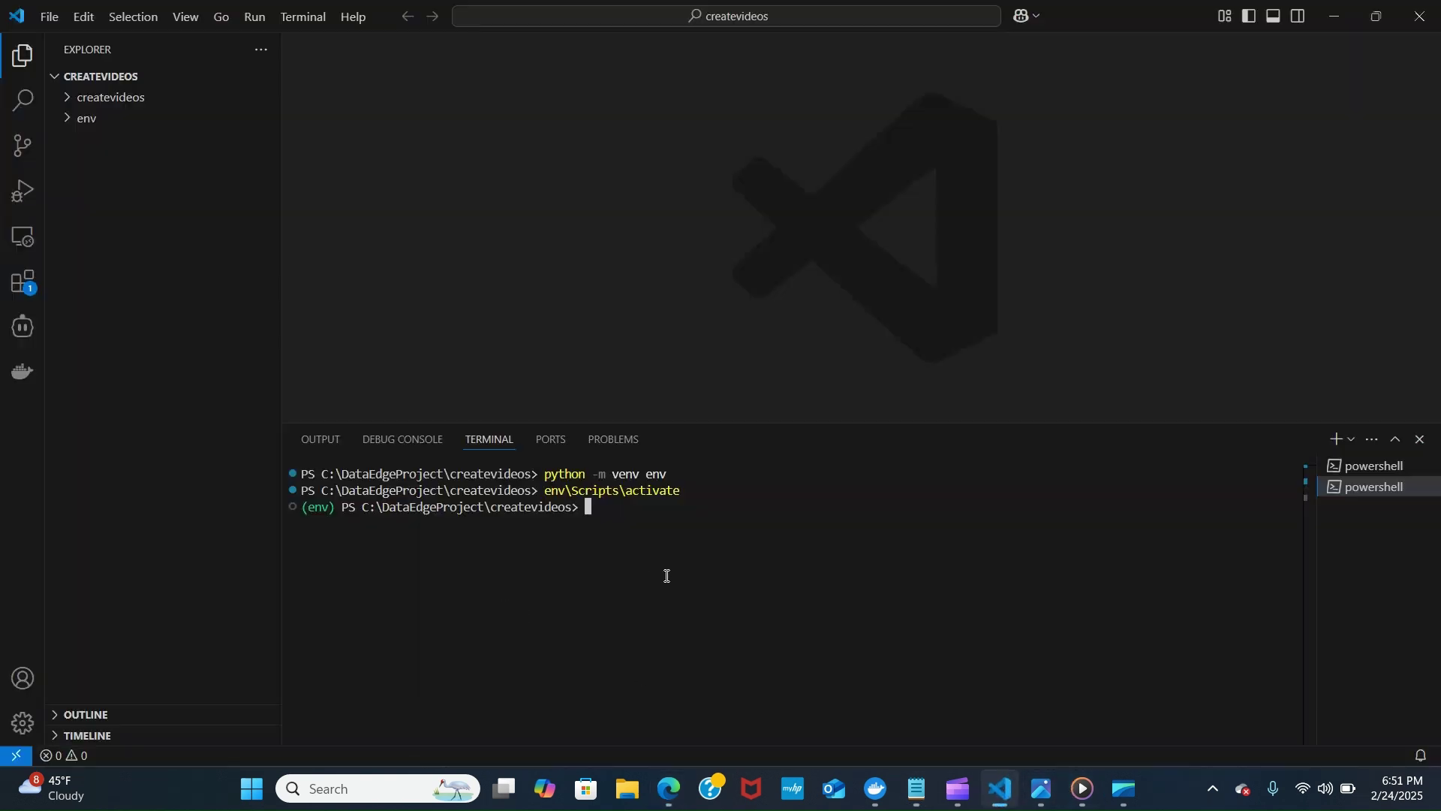
pyautogui.hotkey('ctrl', 'v')
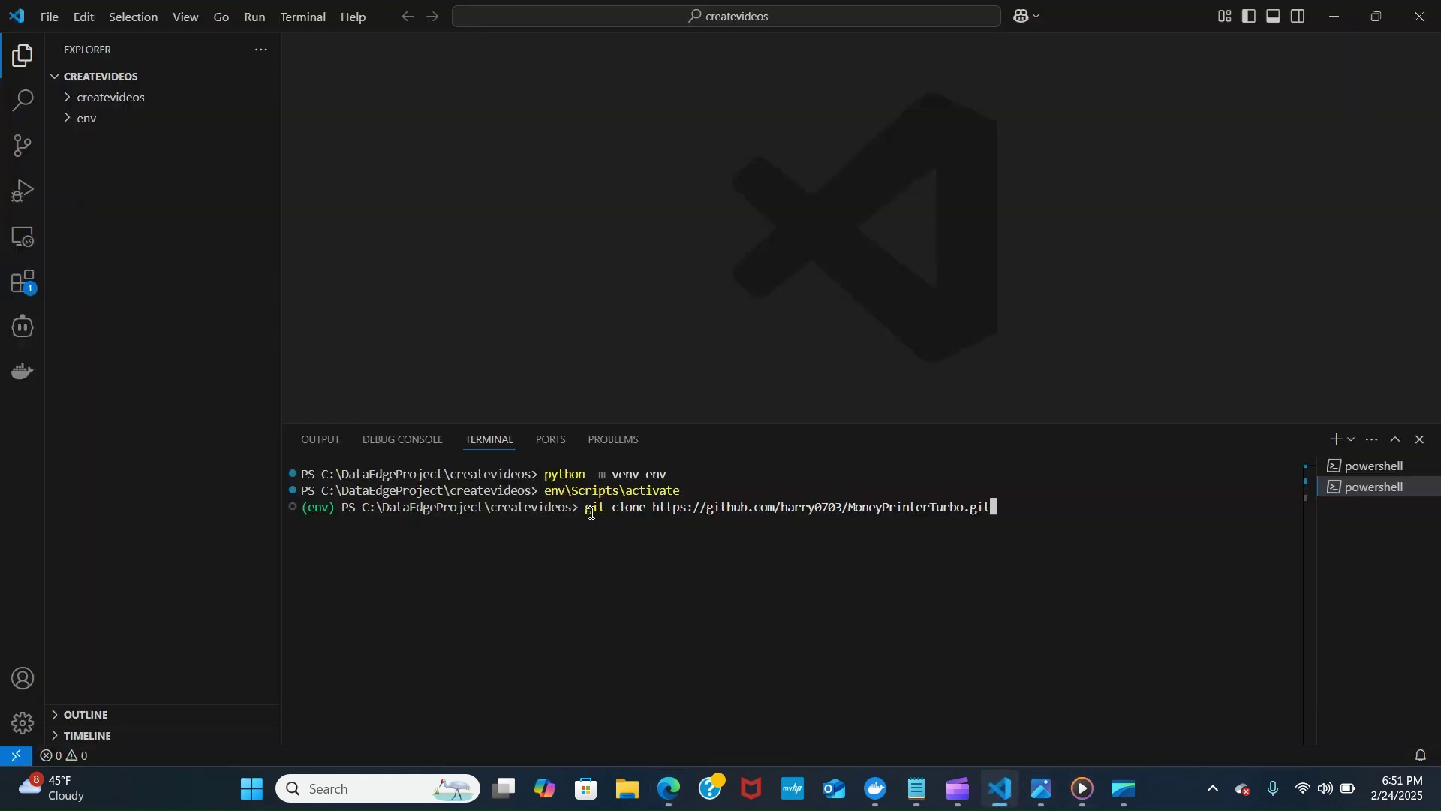
pyautogui.press('Return')
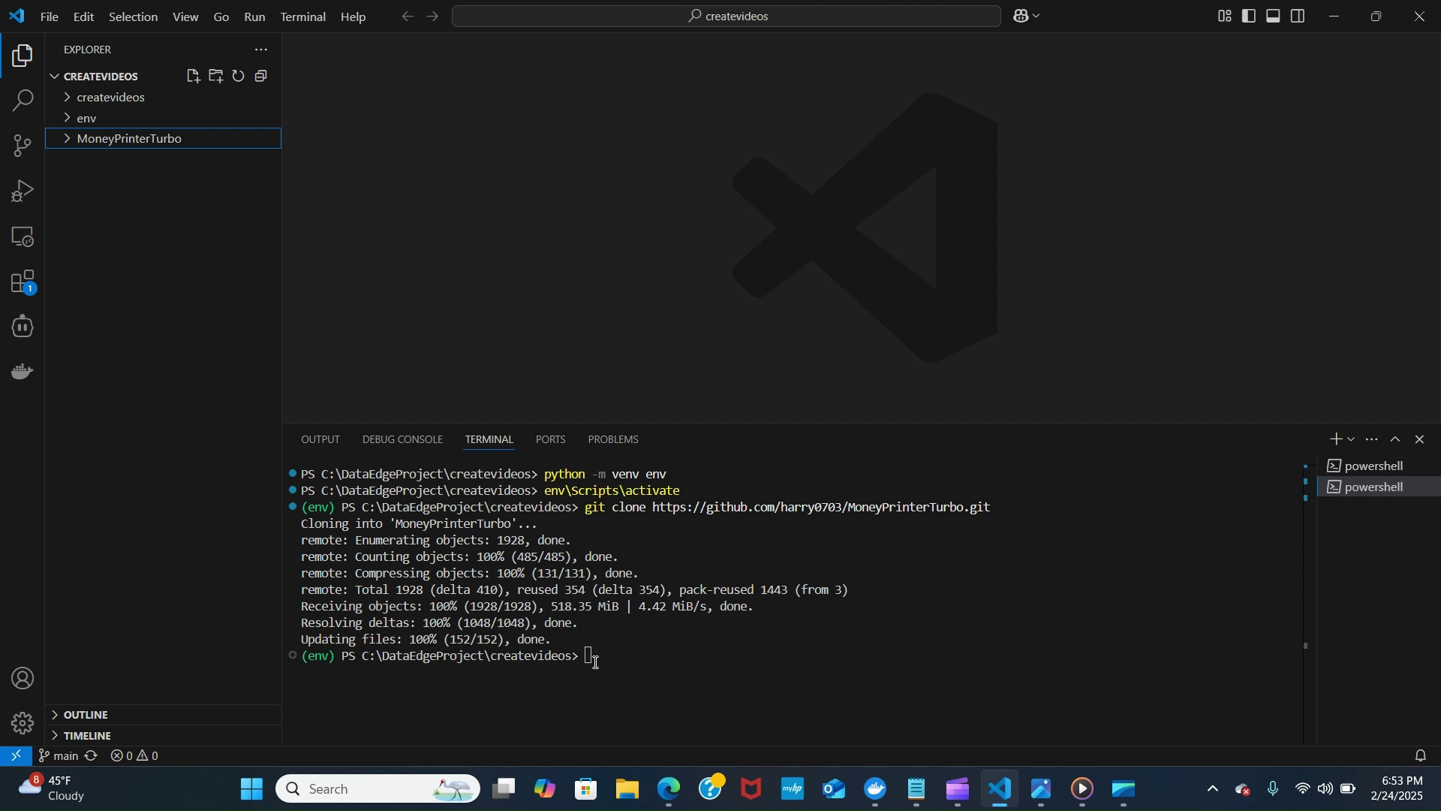
# - Change into the MoneyPrinterTurbo folder and expand it in Explorer to list its files
pyautogui.write('cd ')
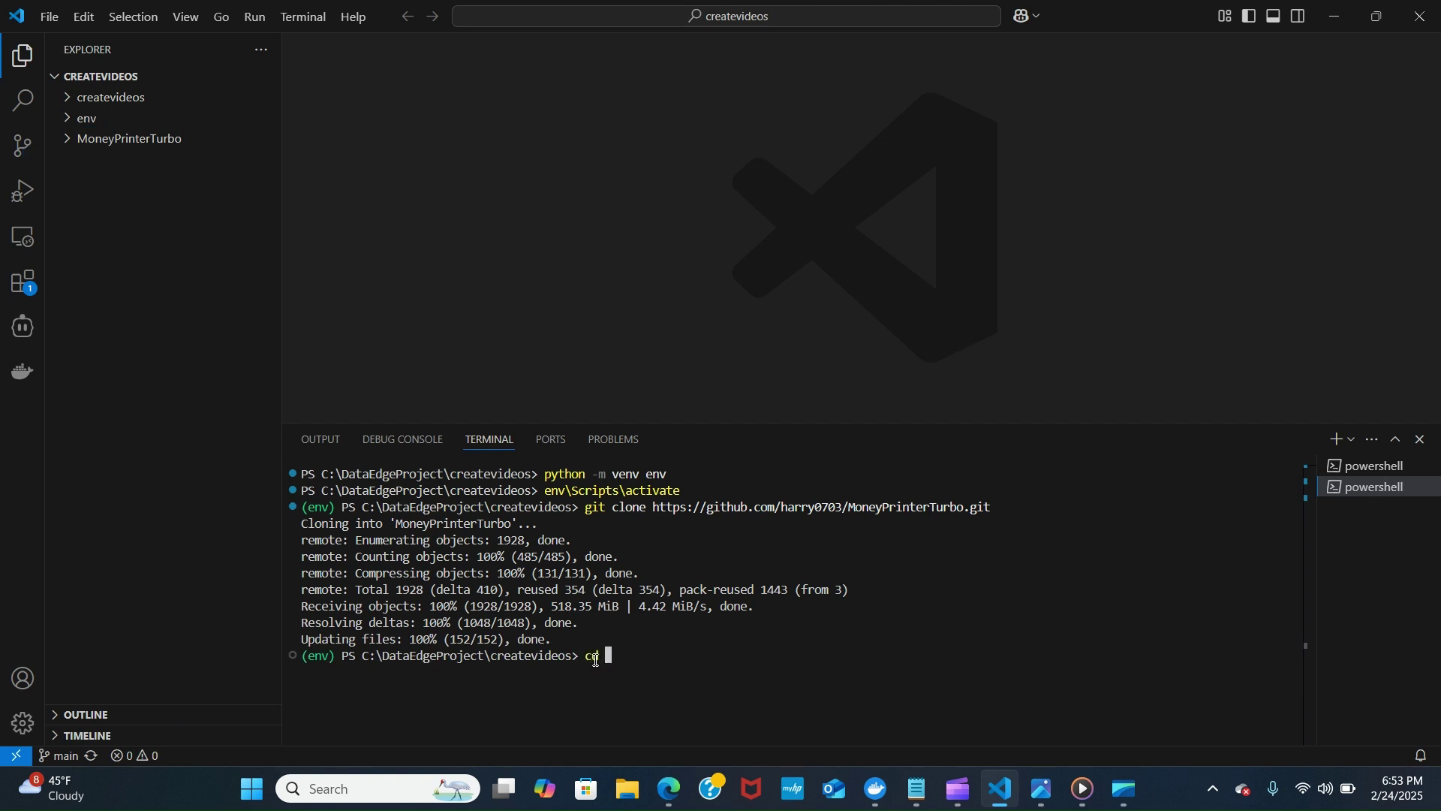
pyautogui.write('MoneyPrinterTur')
pyautogui.press('BackSpace')
pyautogui.press('BackSpace')
pyautogui.write('urv')
pyautogui.write('o')
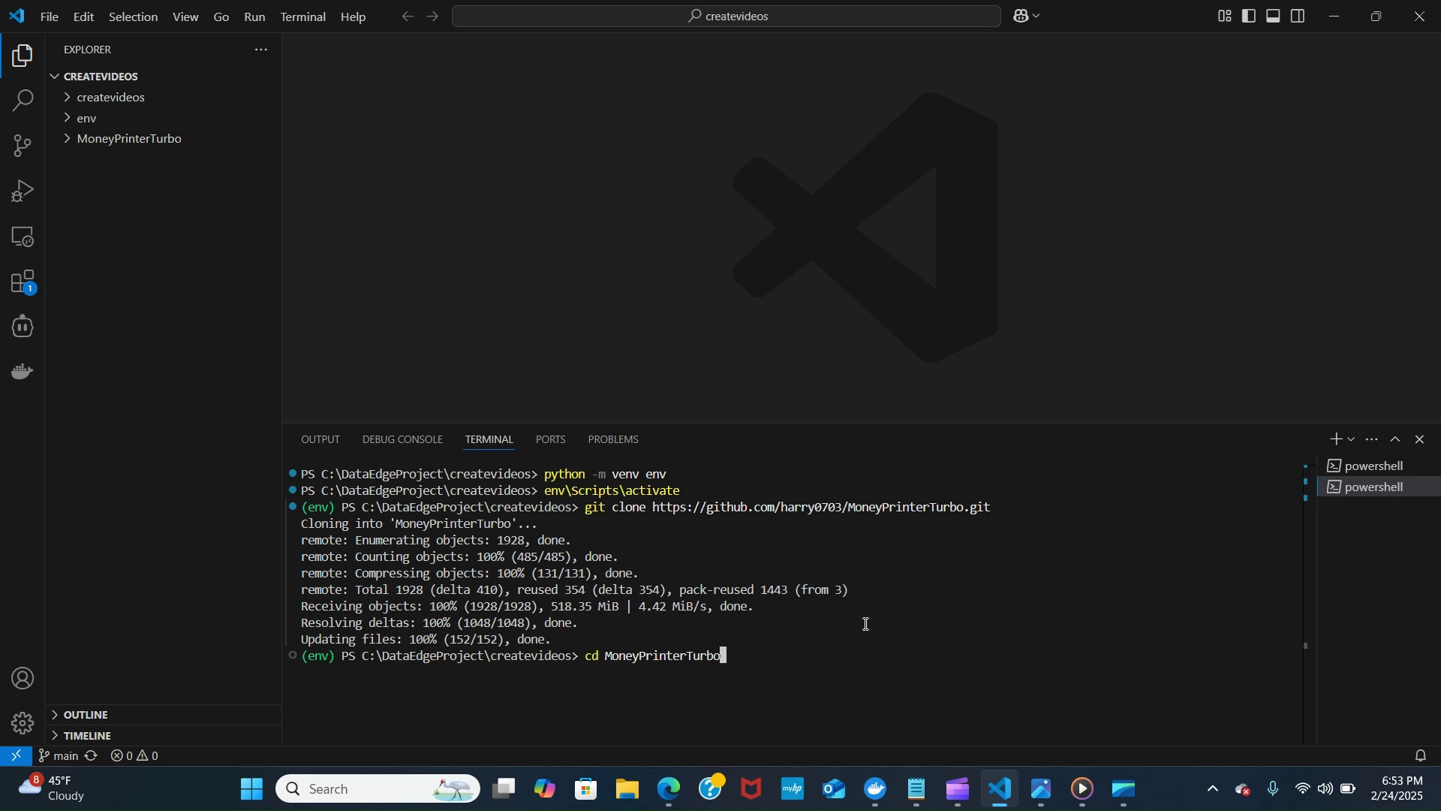
pyautogui.press('Return')
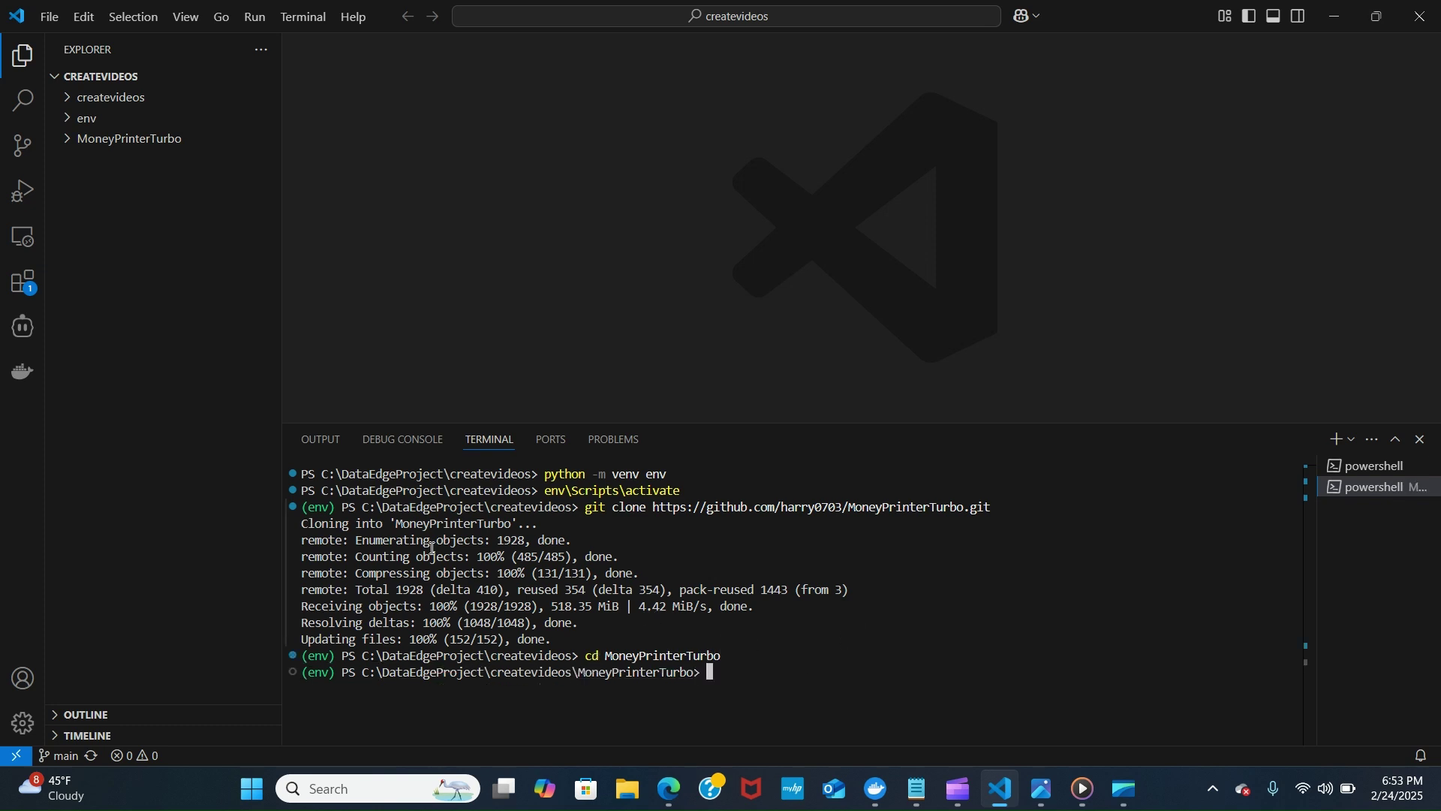
pyautogui.click(69, 140)
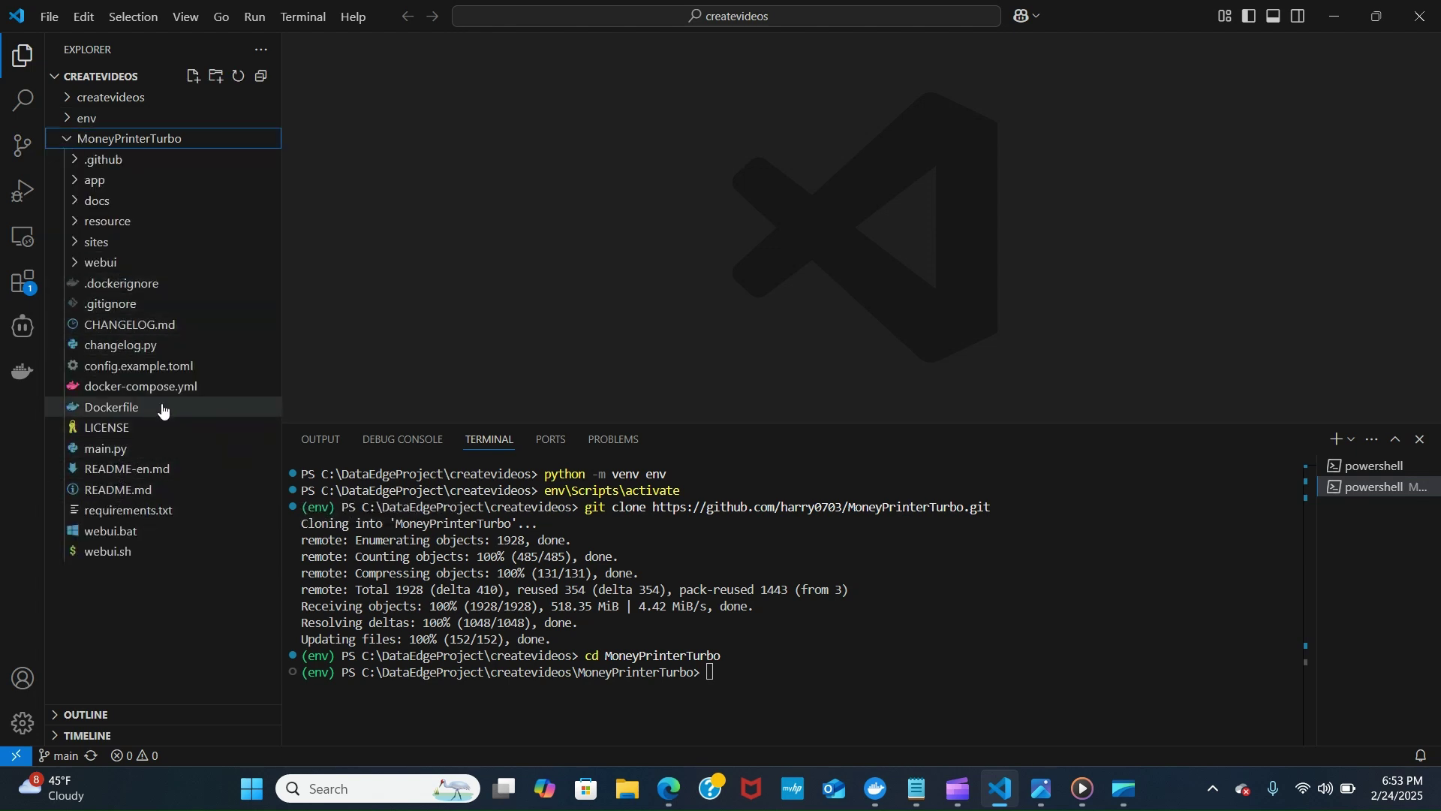
pyautogui.click(879, 794)
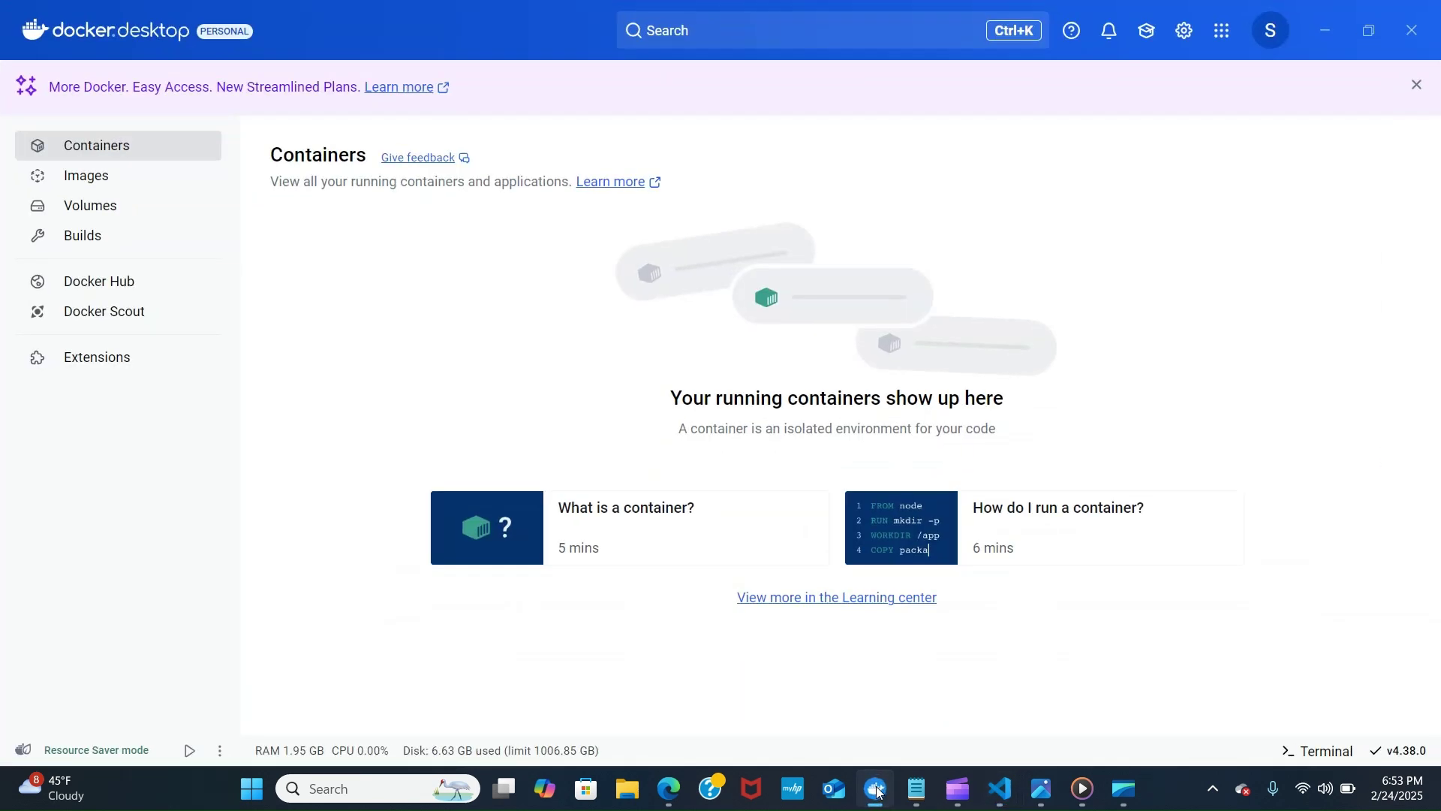
# - Minimize Docker Desktop, with no containers running, to return to VS Code
pyautogui.click(876, 792)
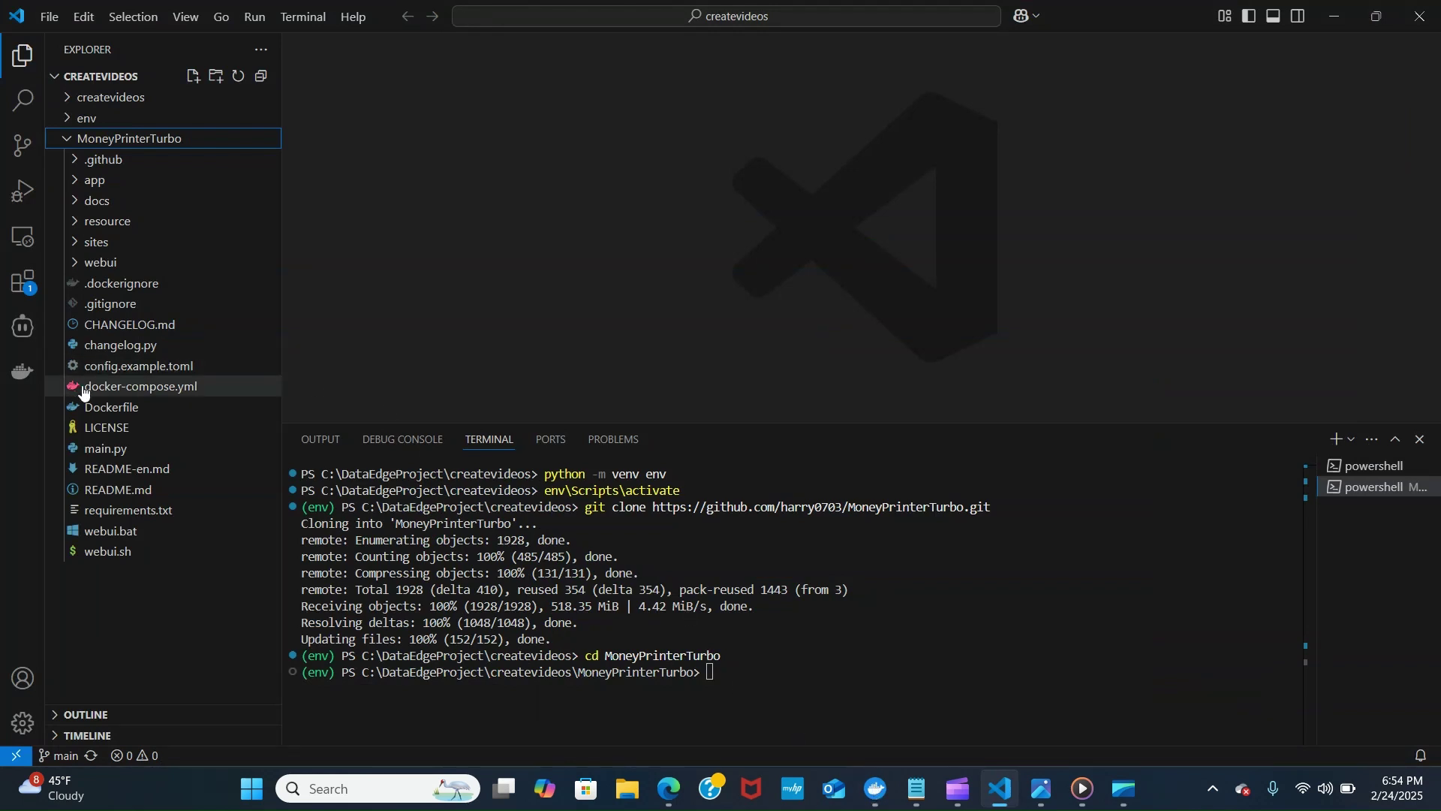
# - Rename config.example.toml to config.toml and place the caret inside the pexels_api_keys brackets
pyautogui.click(126, 370)
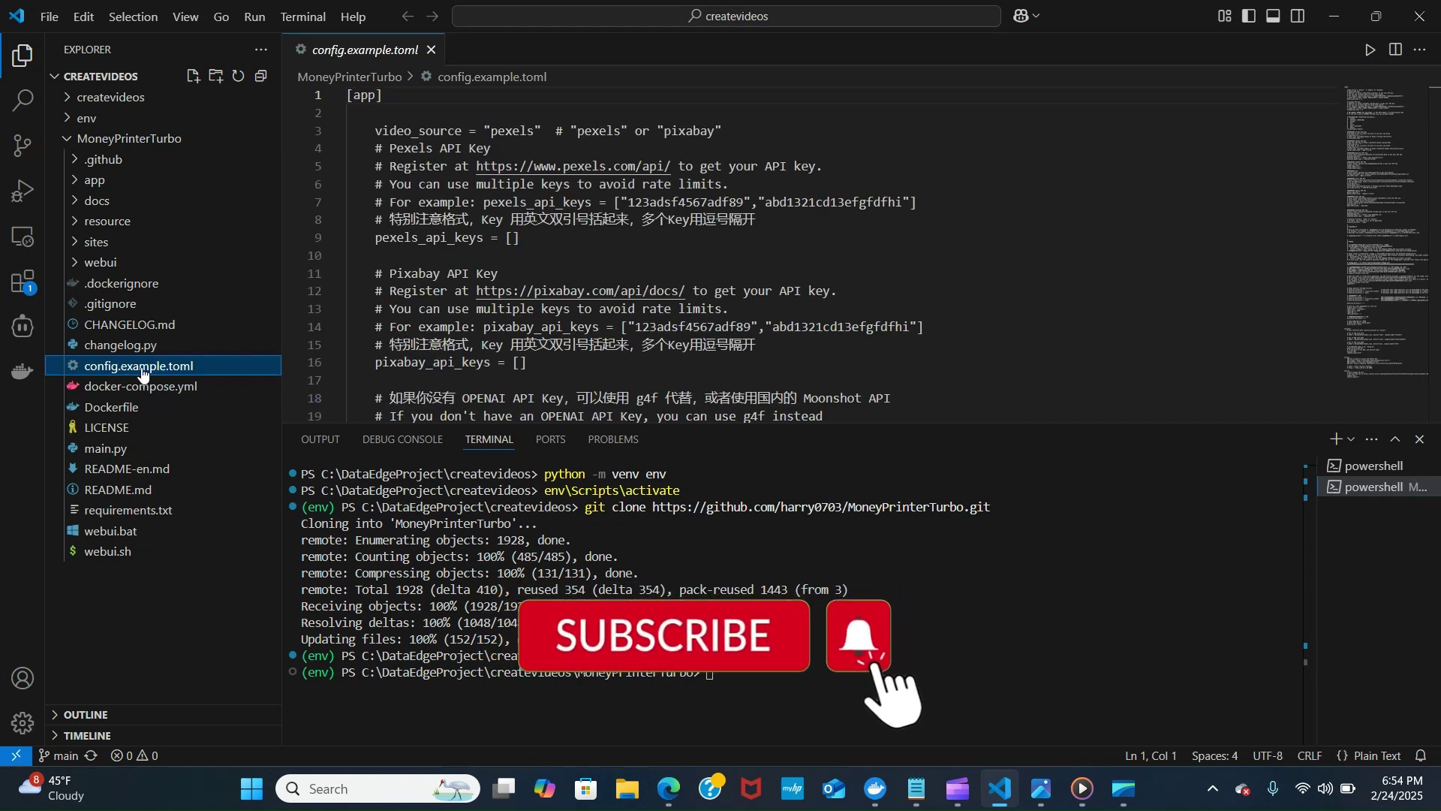
pyautogui.rightClick(156, 368)
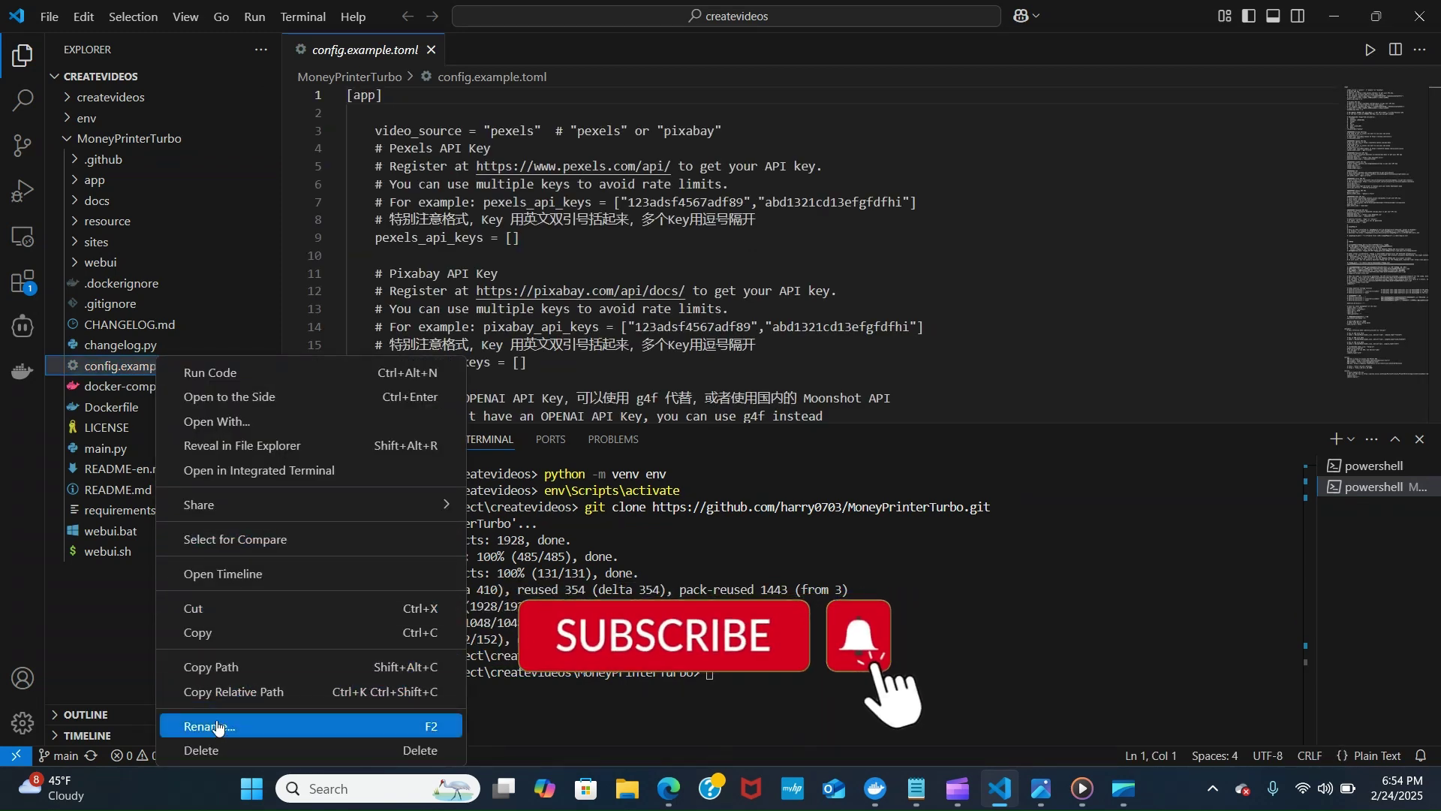
pyautogui.click(203, 727)
pyautogui.click(167, 366)
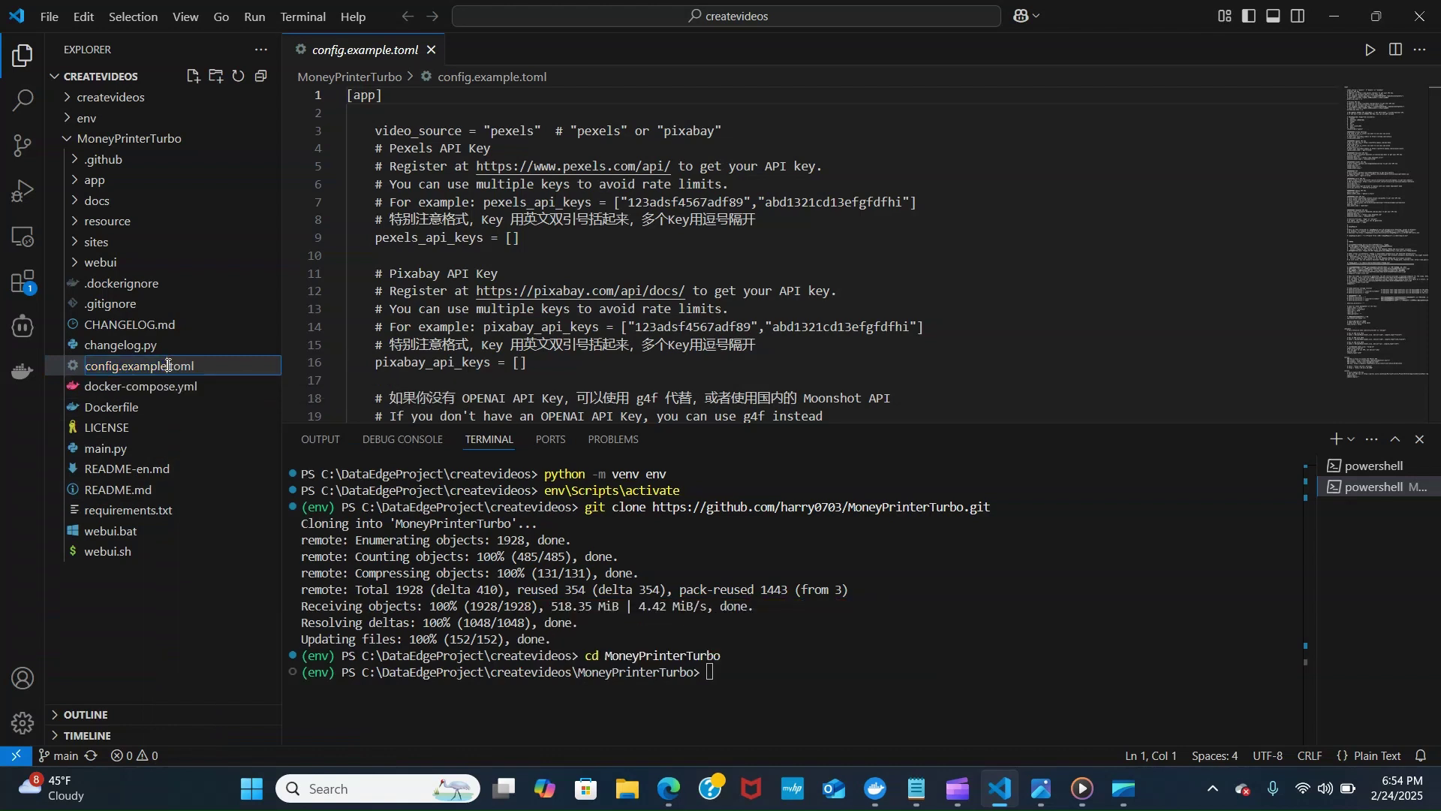
pyautogui.press('BackSpace')
pyautogui.press('BackSpace')
pyautogui.press('BackSpace')
pyautogui.press('BackSpace')
pyautogui.press('BackSpace')
pyautogui.press('BackSpace')
pyautogui.press('BackSpace')
pyautogui.press('BackSpace')
pyautogui.click(390, 363)
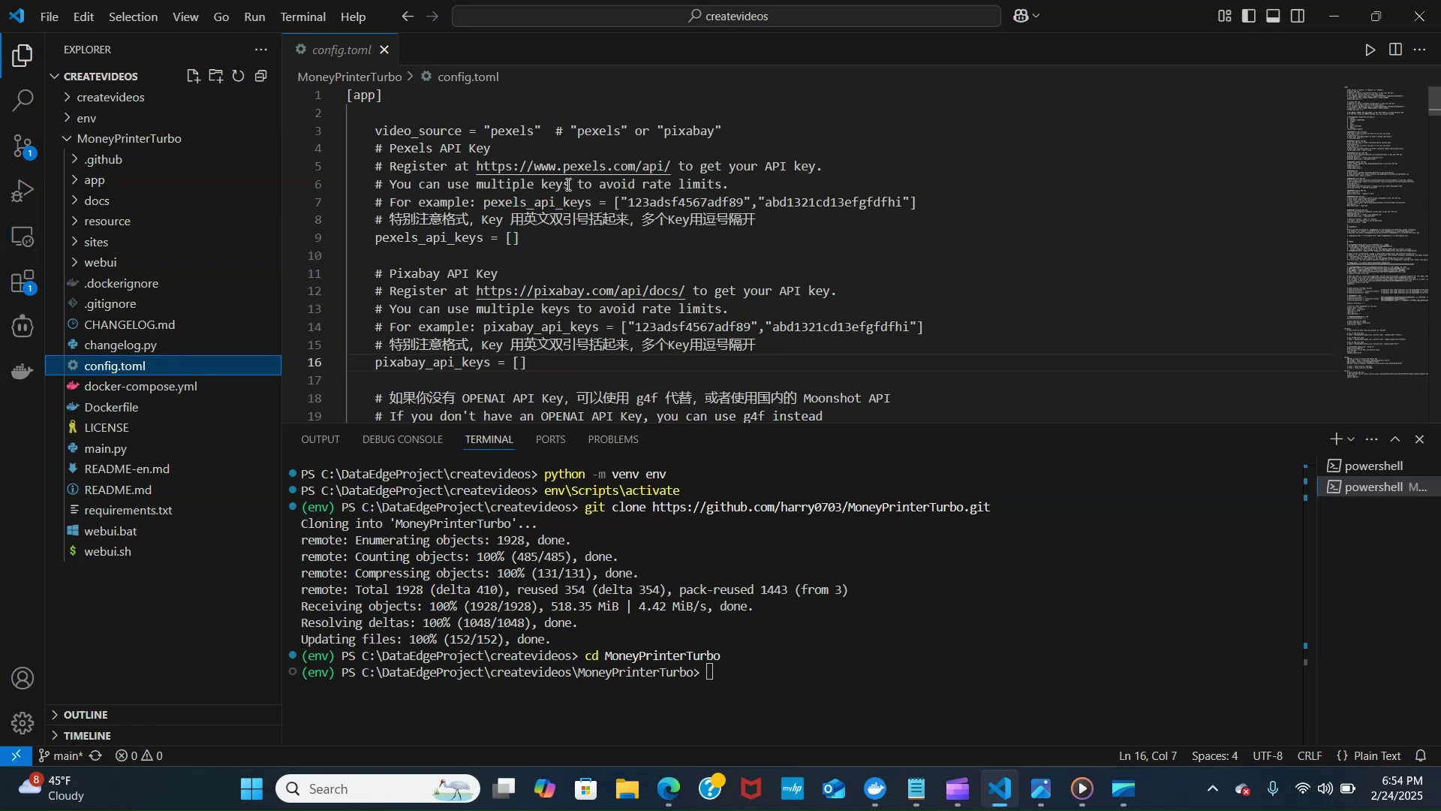
pyautogui.scroll(-1, 576, 225)
pyautogui.scroll(1, 568, 183)
pyautogui.click(510, 239)
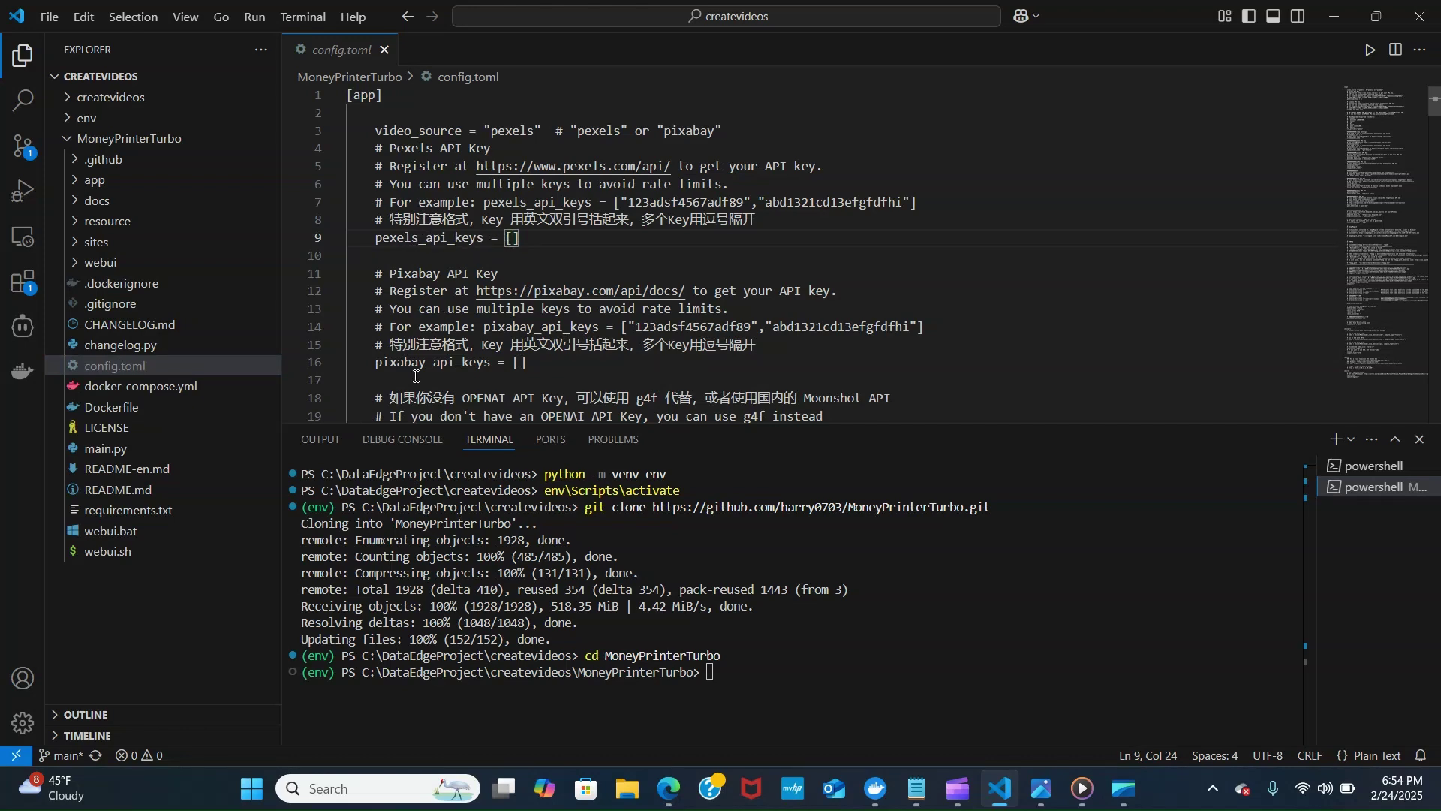
# - Scroll through config.toml to review its API key sections
pyautogui.scroll(-2, 500, 366)
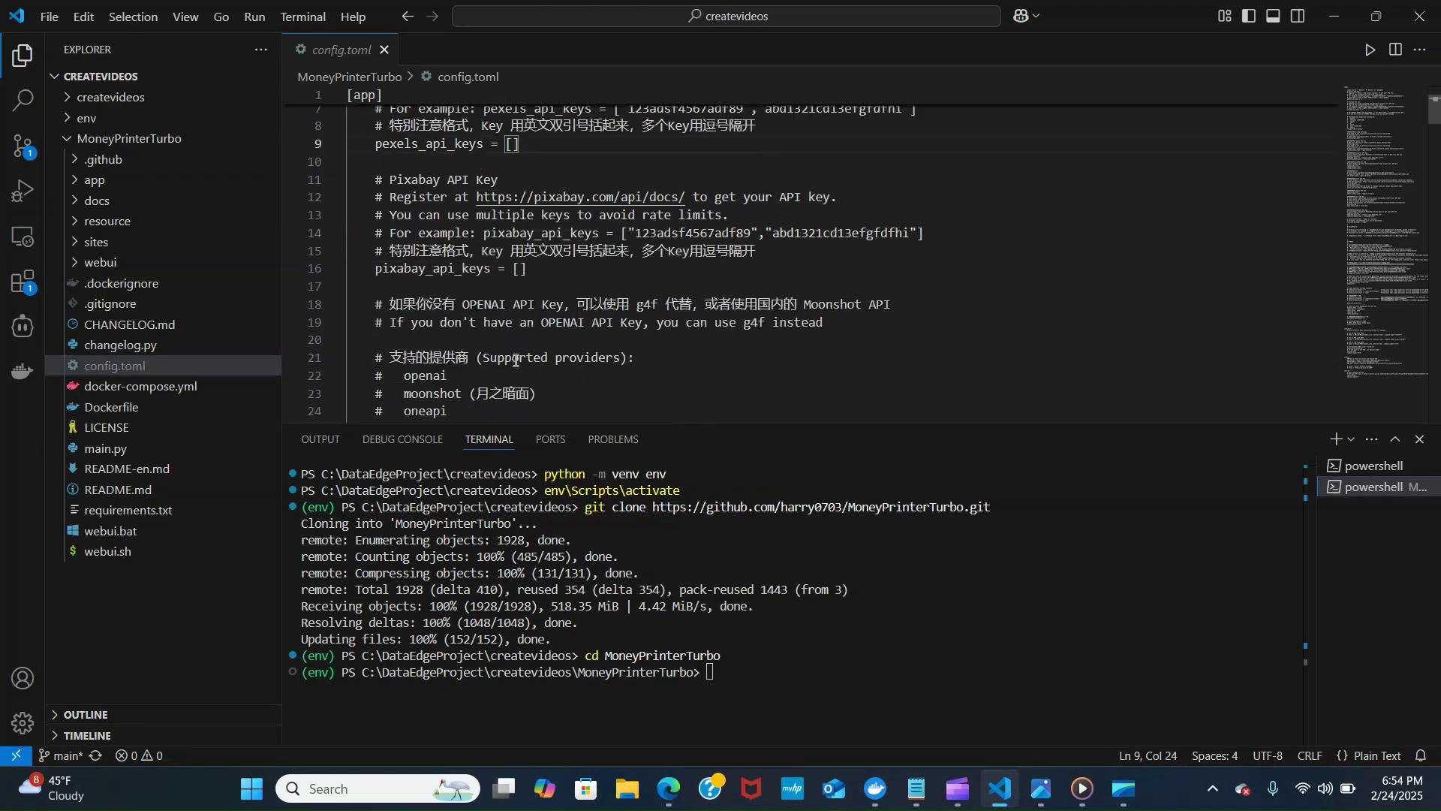
pyautogui.scroll(2, 515, 351)
pyautogui.scroll(-5, 555, 240)
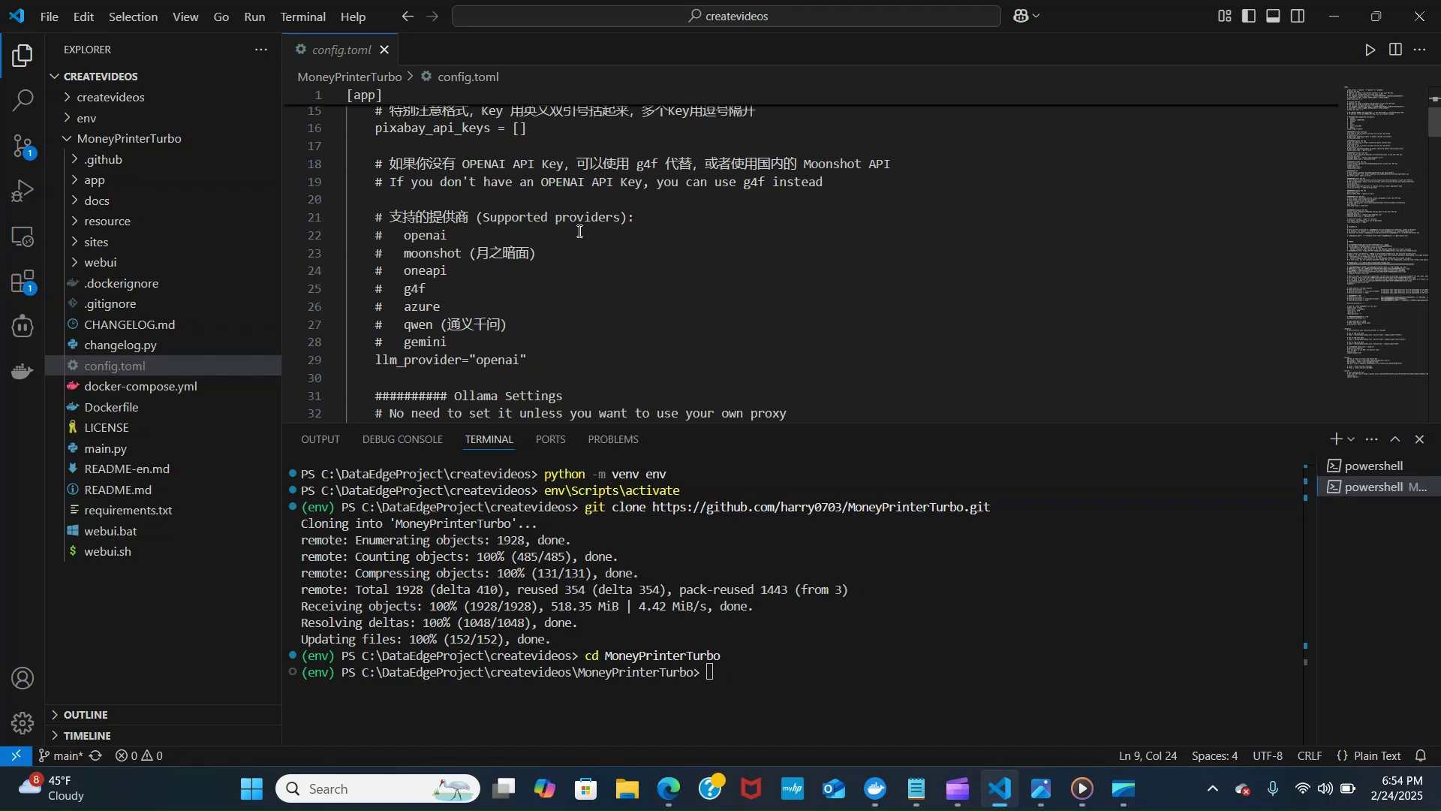
pyautogui.scroll(-1, 440, 230)
pyautogui.scroll(-1, 488, 265)
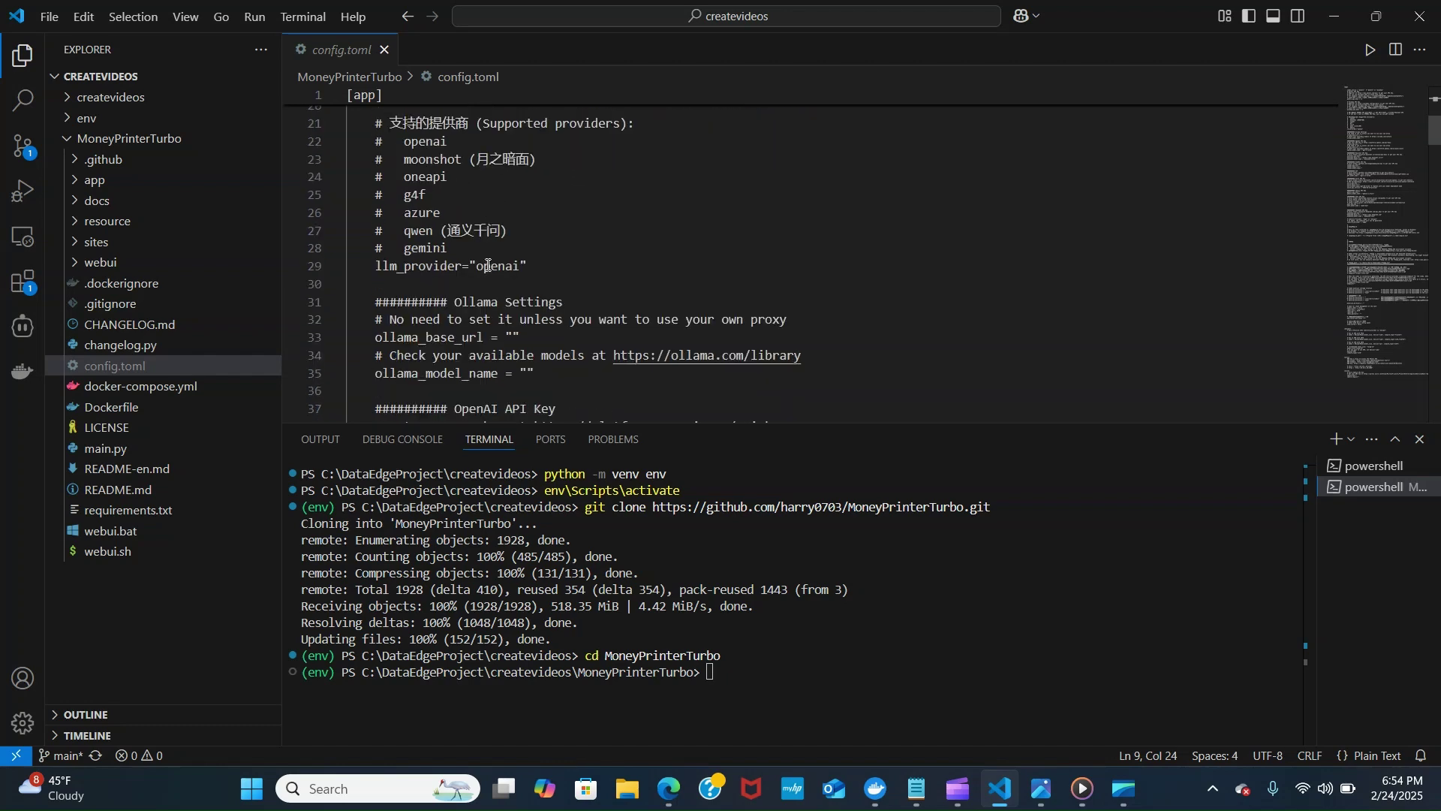
pyautogui.scroll(-1, 500, 268)
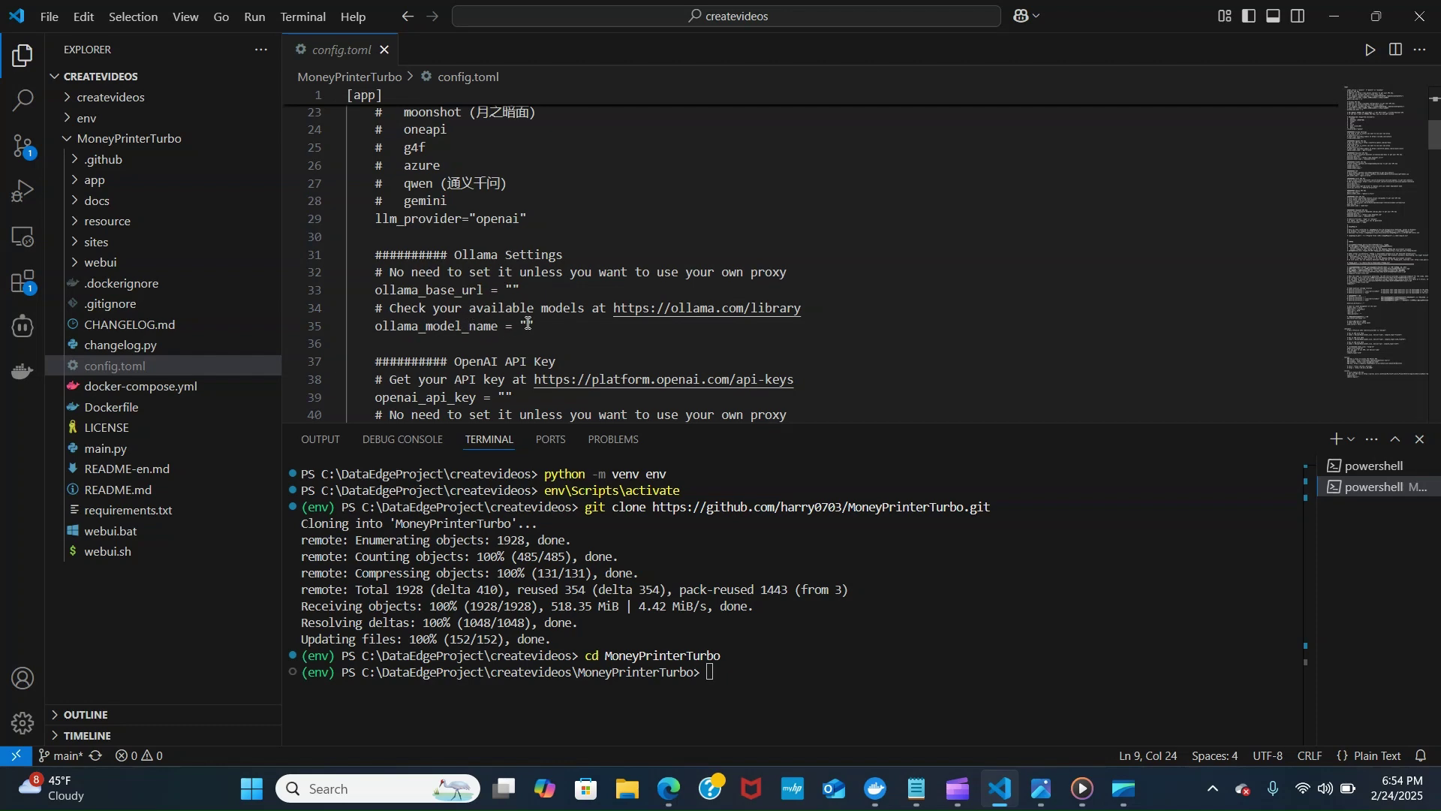
pyautogui.scroll(-2, 551, 295)
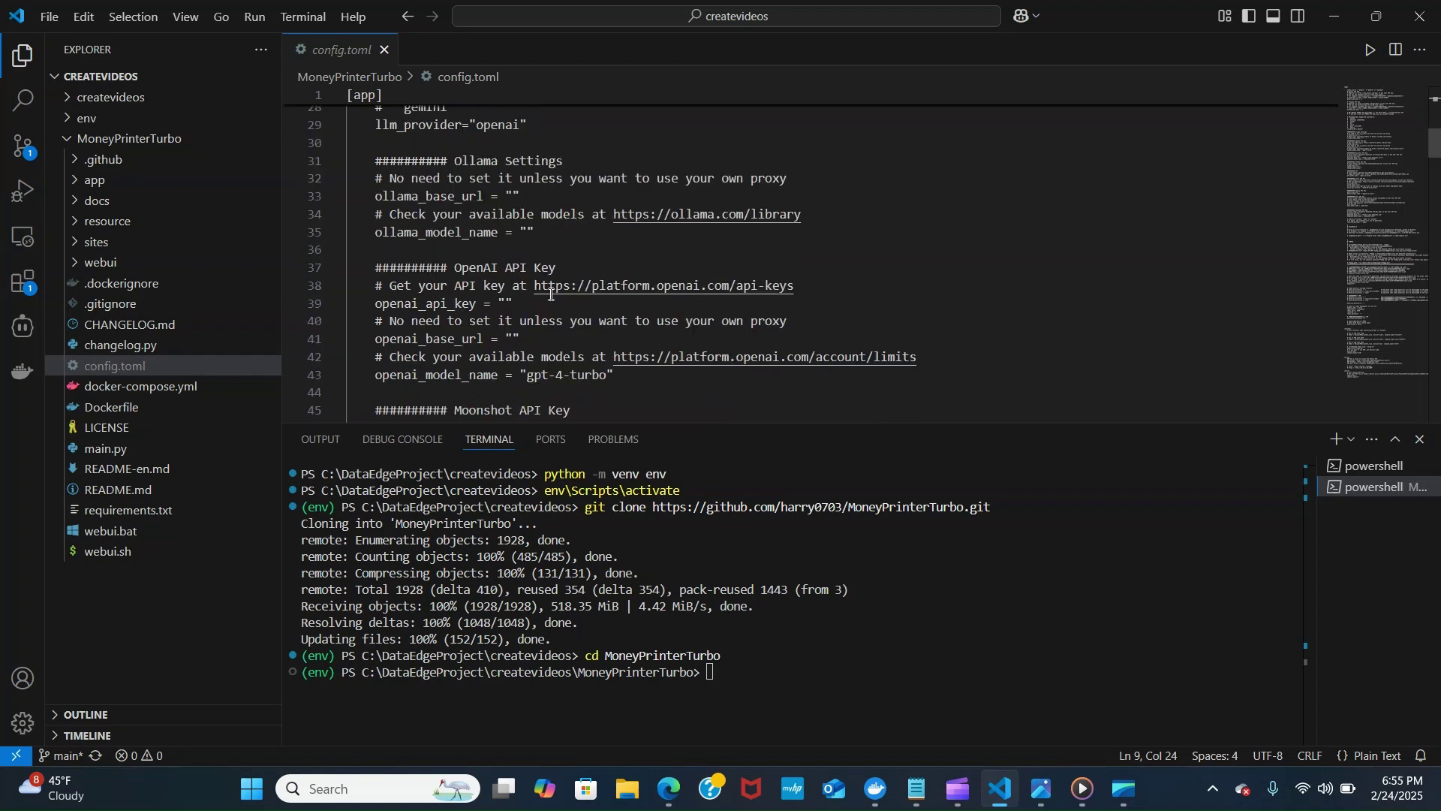
pyautogui.scroll(-6, 551, 295)
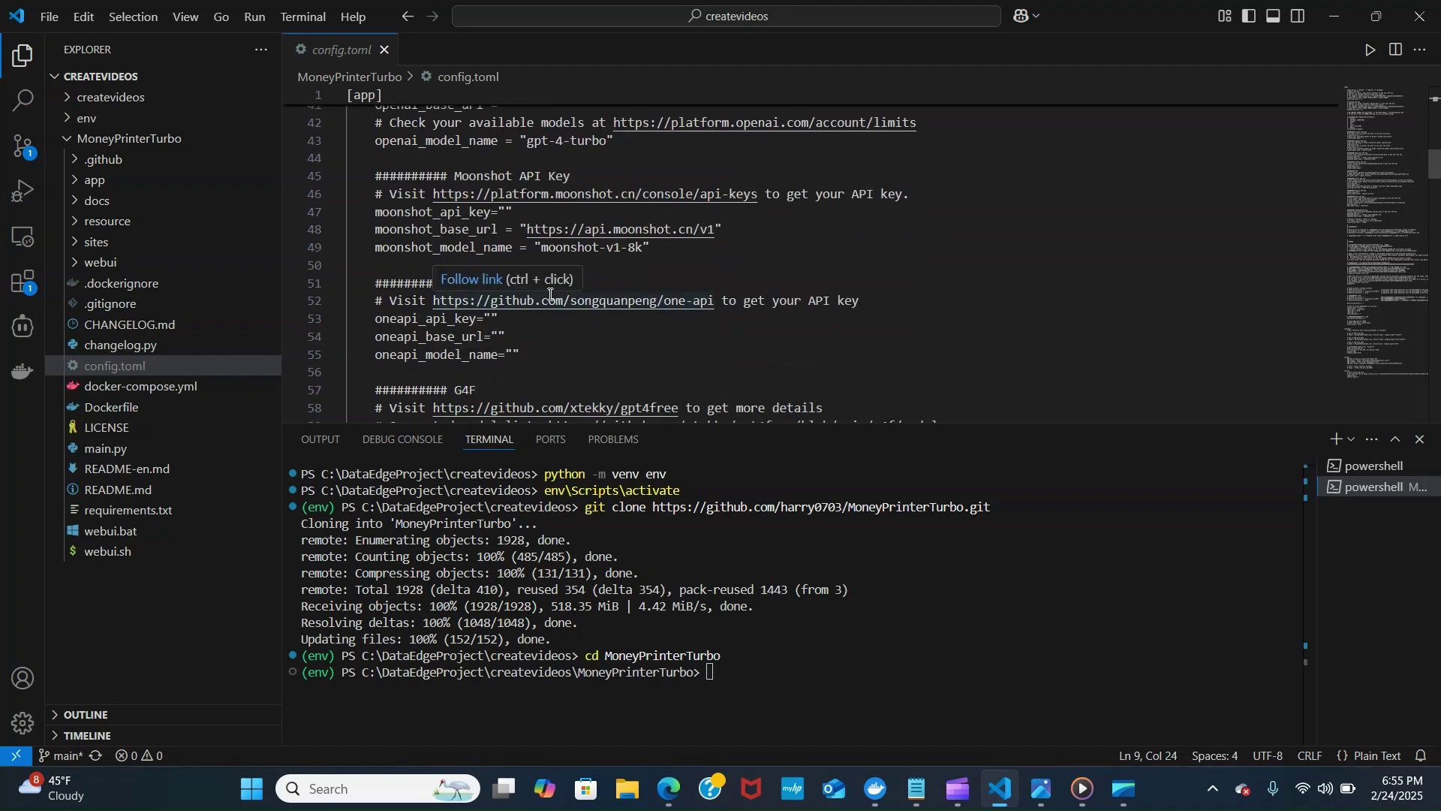
pyautogui.scroll(-3, 548, 314)
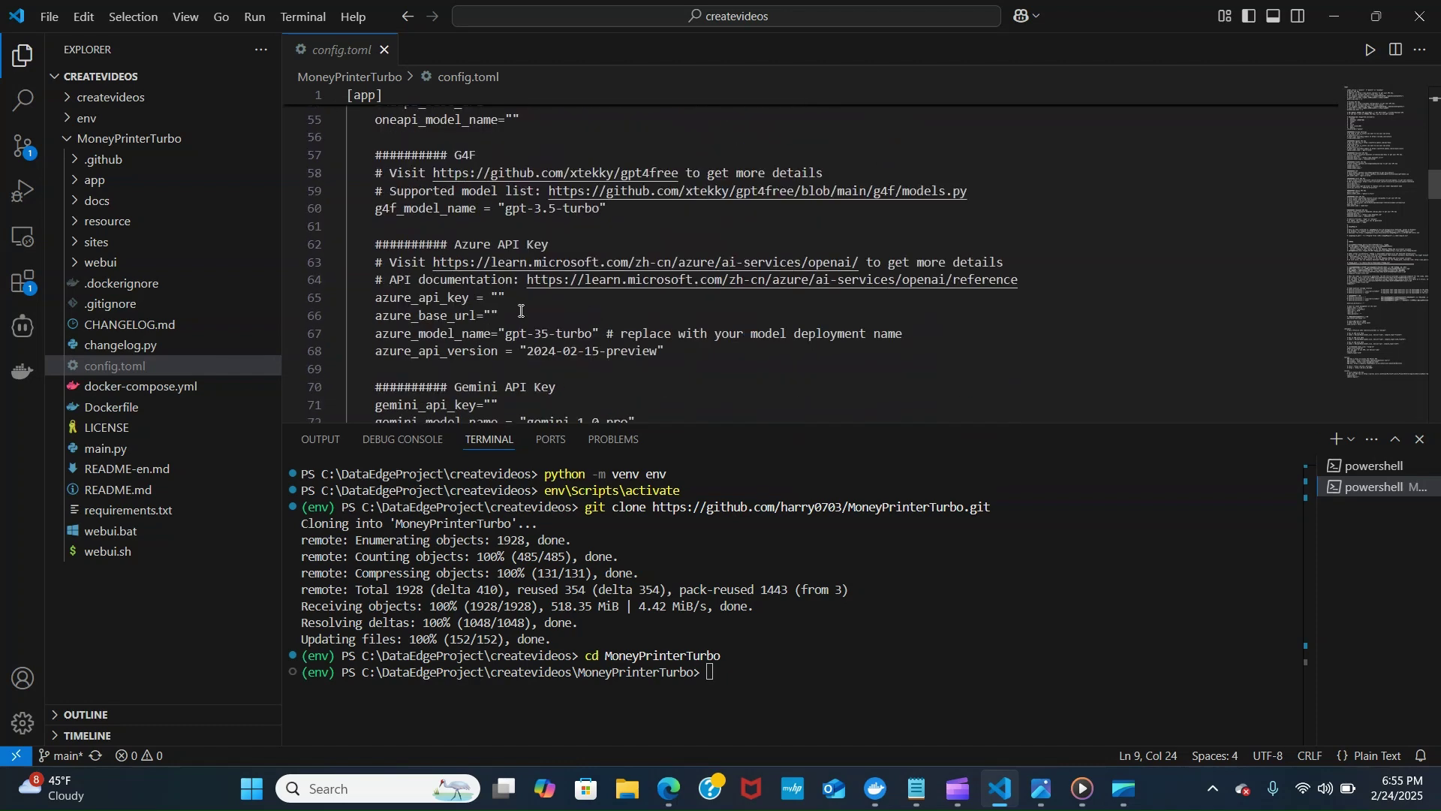
pyautogui.scroll(-2, 524, 309)
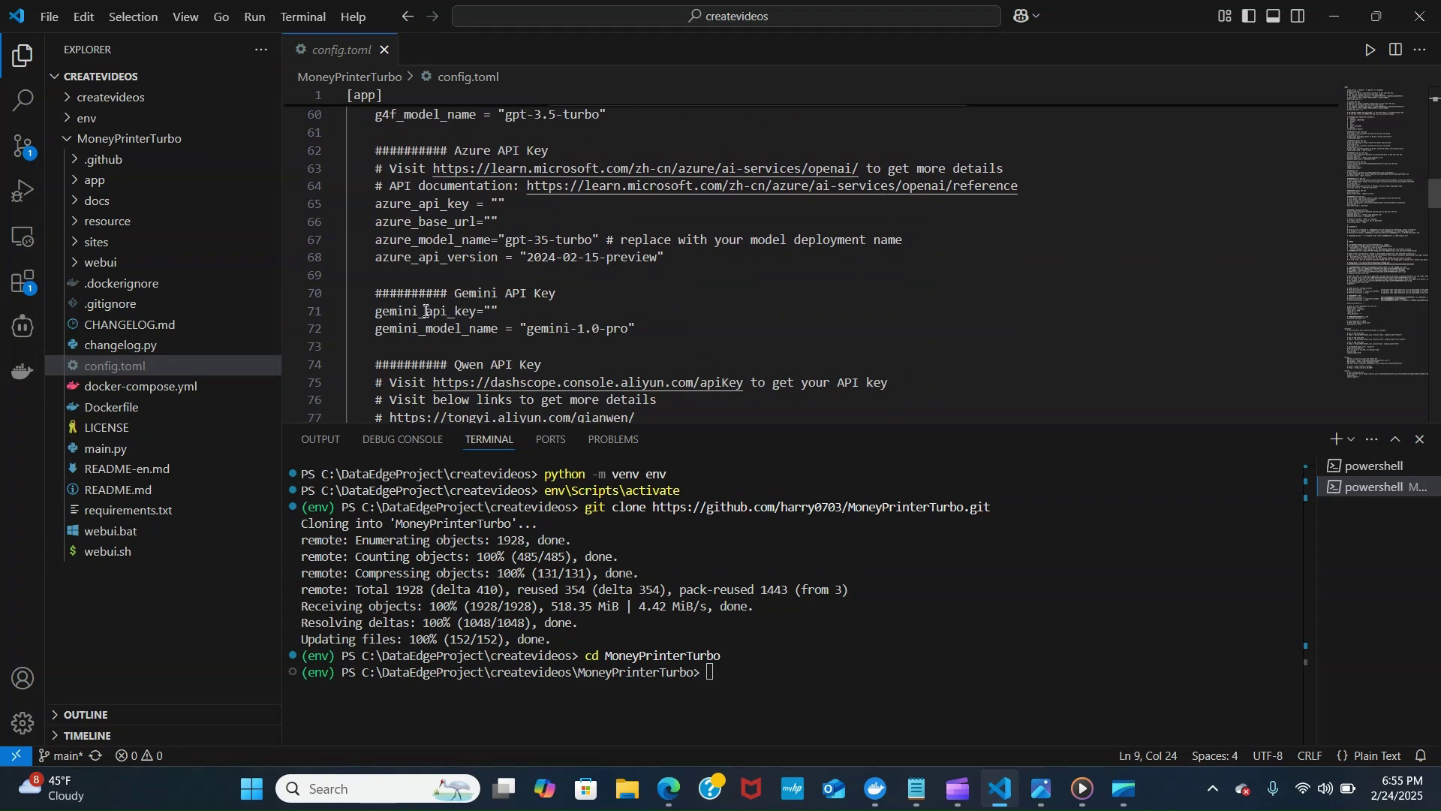
pyautogui.scroll(-2, 511, 310)
pyautogui.scroll(-5, 520, 315)
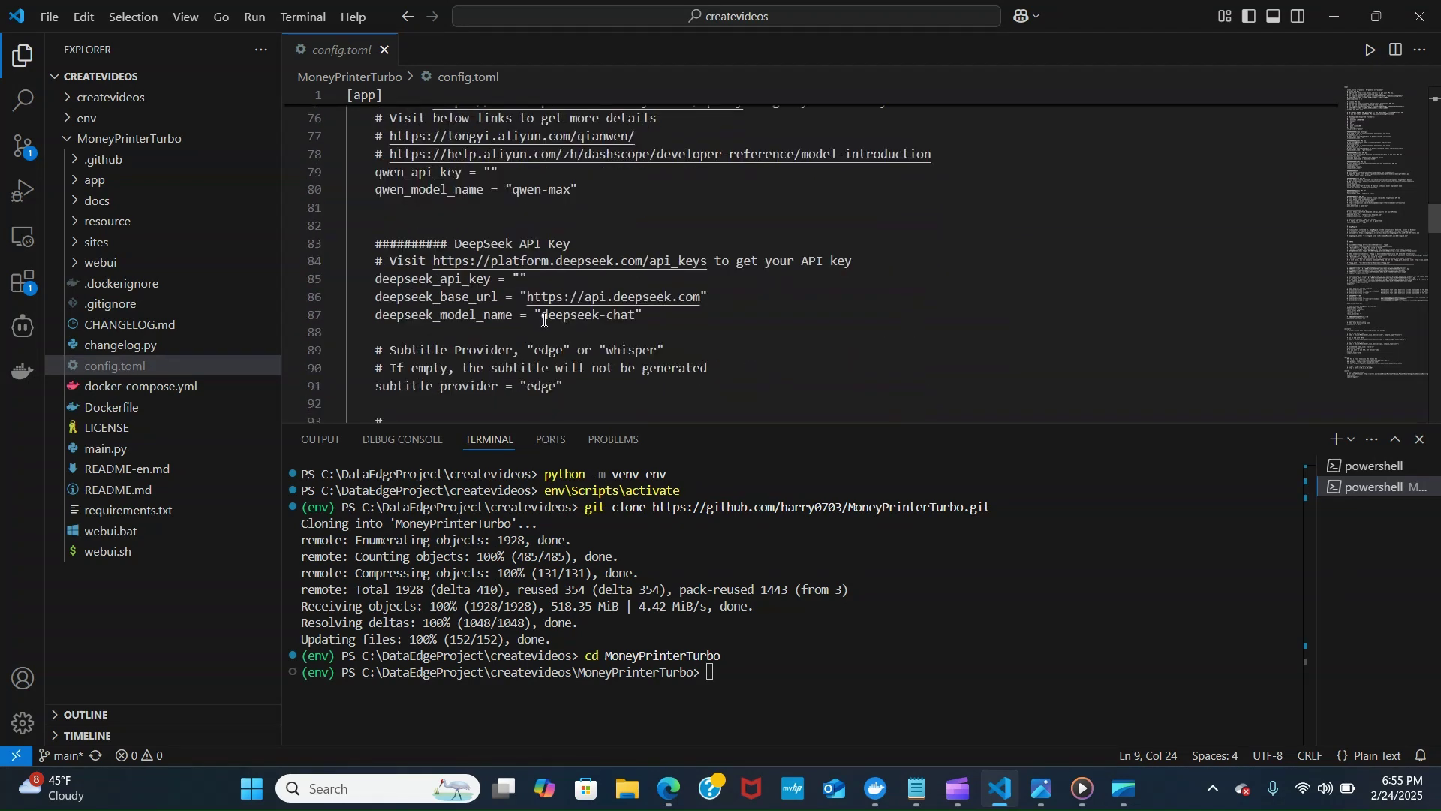
pyautogui.scroll(17, 537, 315)
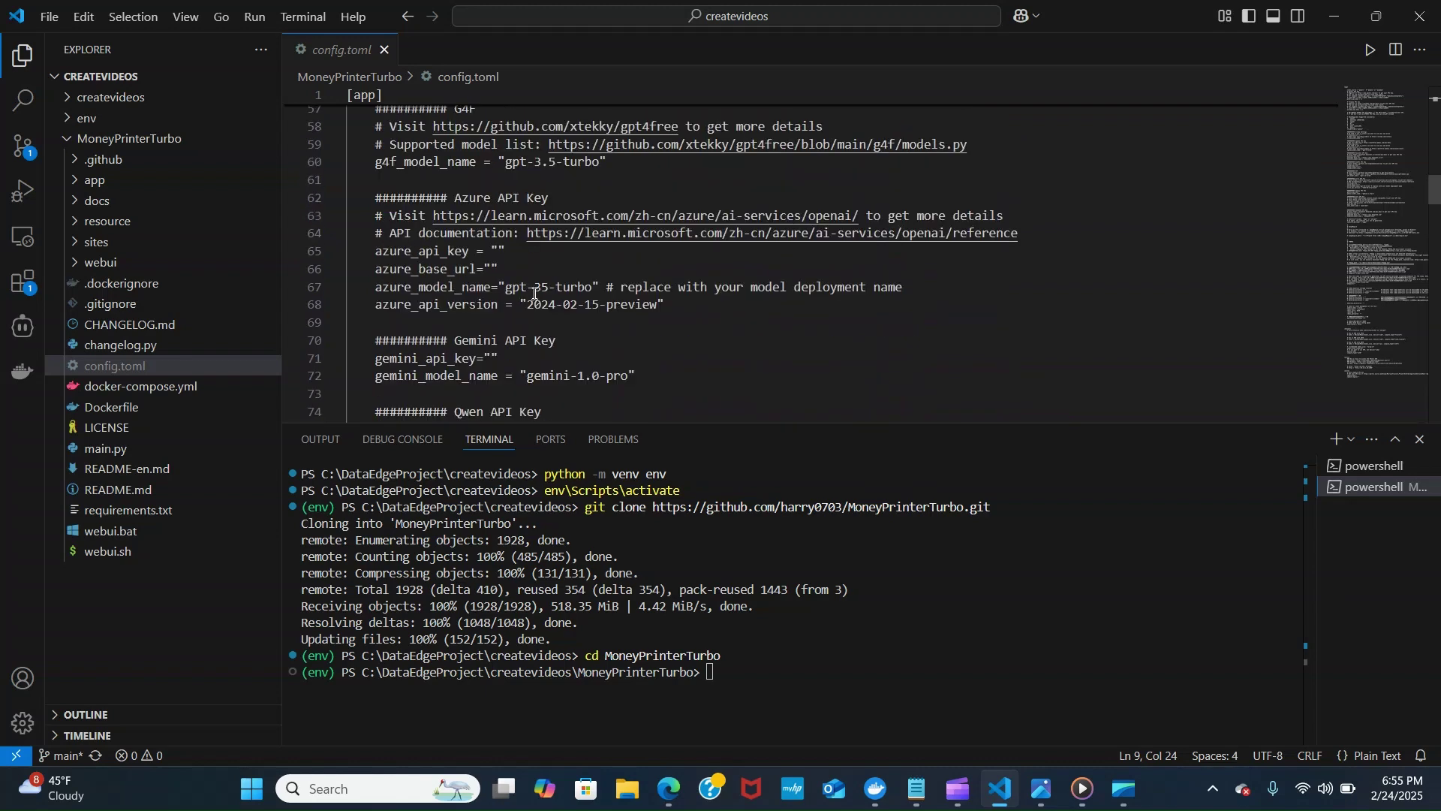
pyautogui.scroll(2, 535, 280)
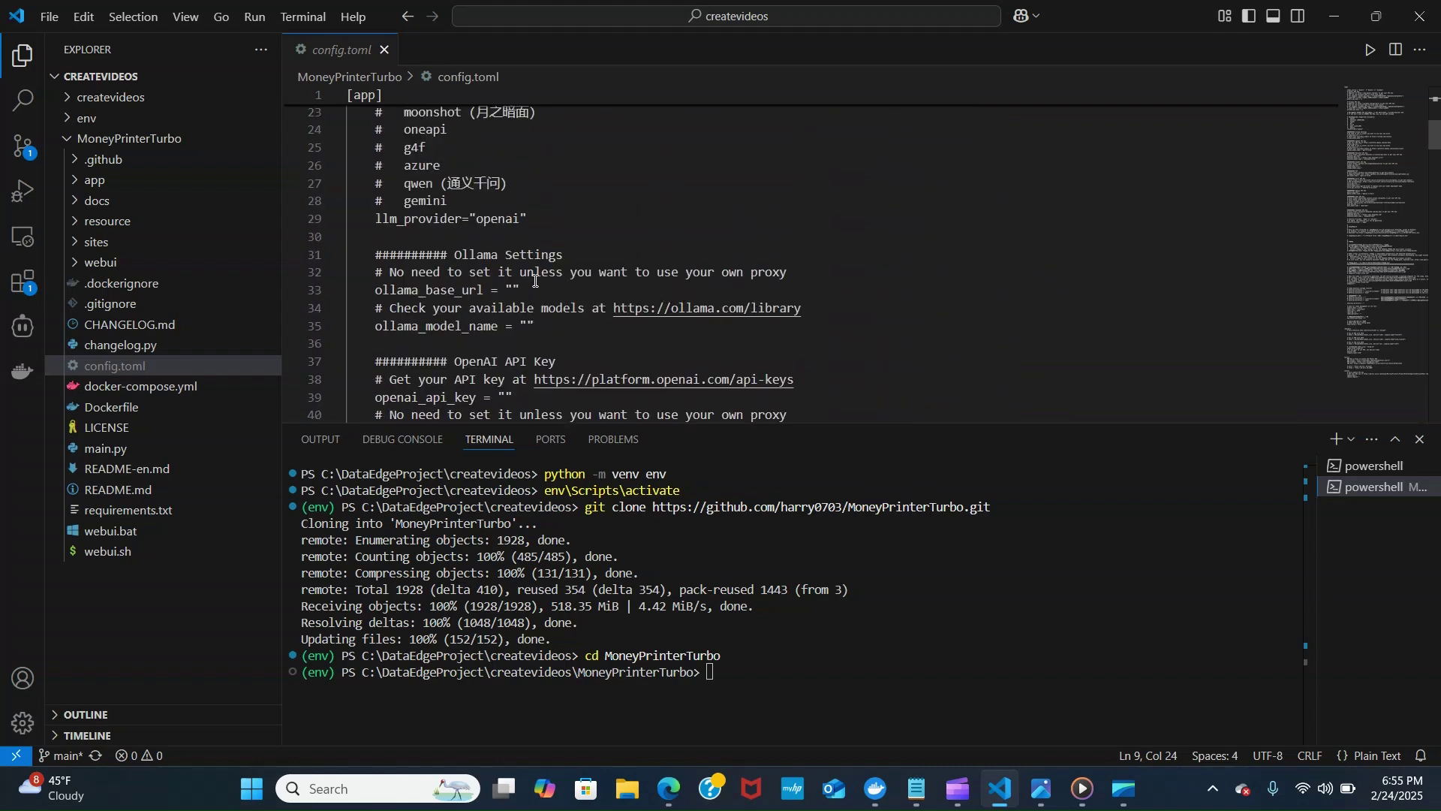
pyautogui.scroll(-1, 535, 281)
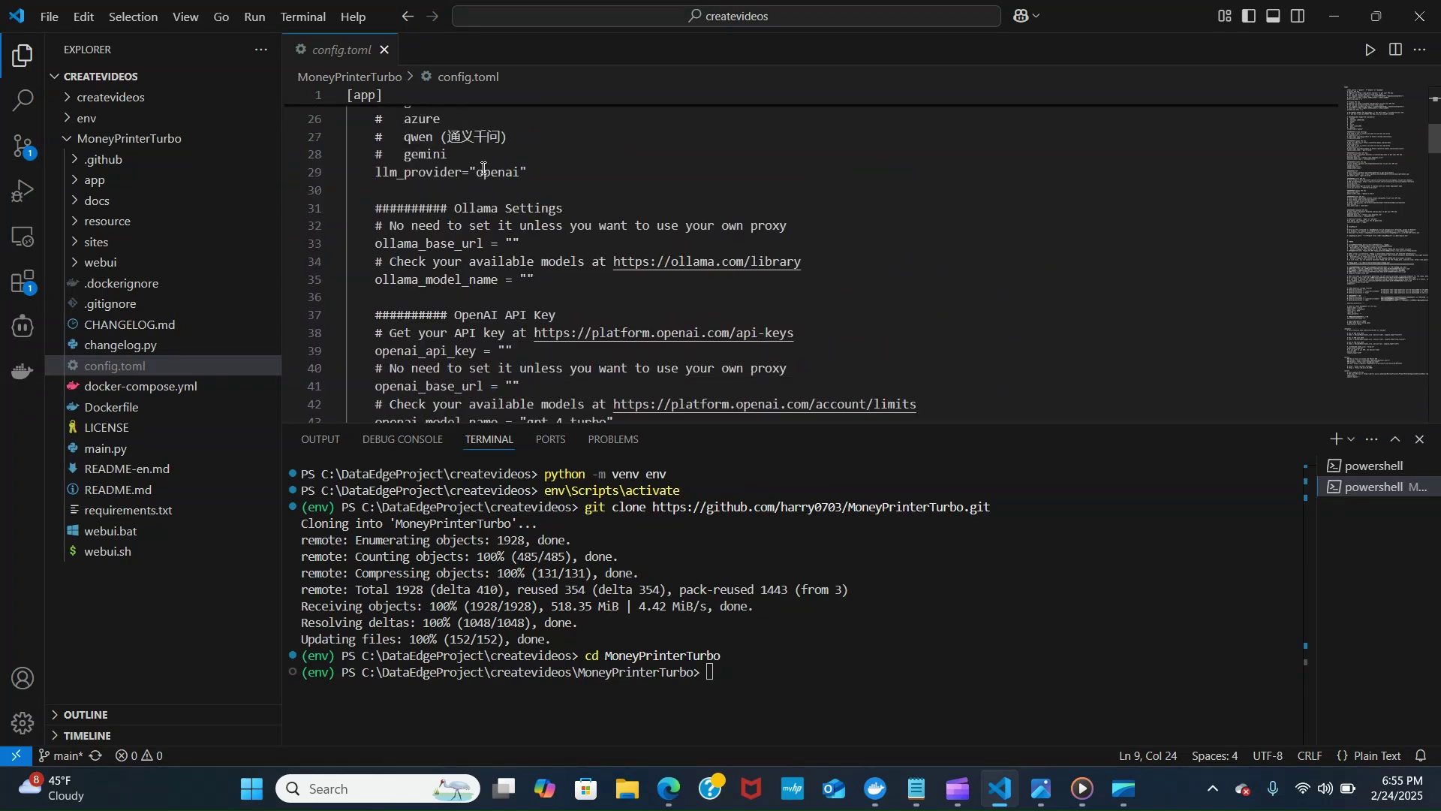
pyautogui.scroll(-1, 524, 310)
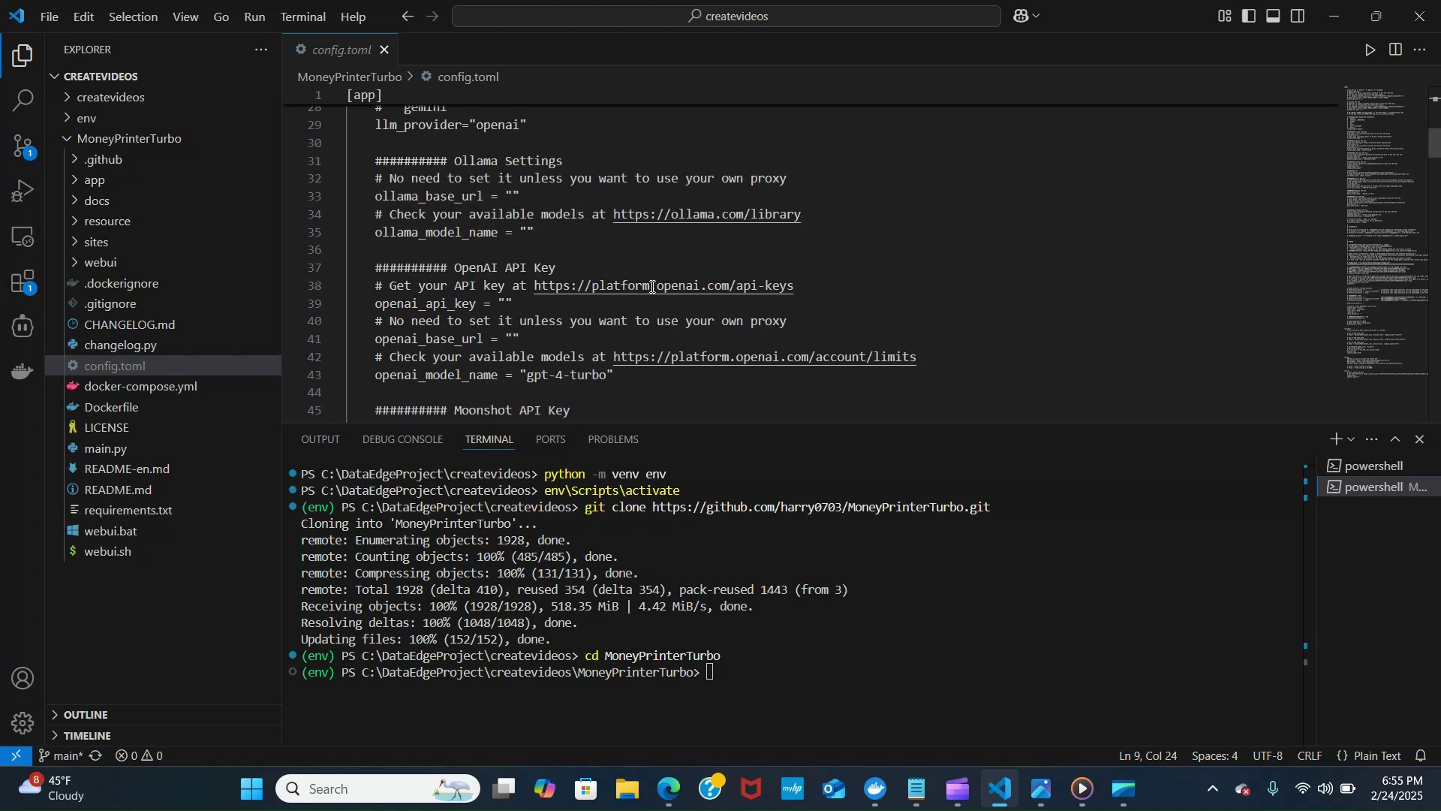
pyautogui.scroll(-3, 653, 286)
pyautogui.scroll(7, 706, 286)
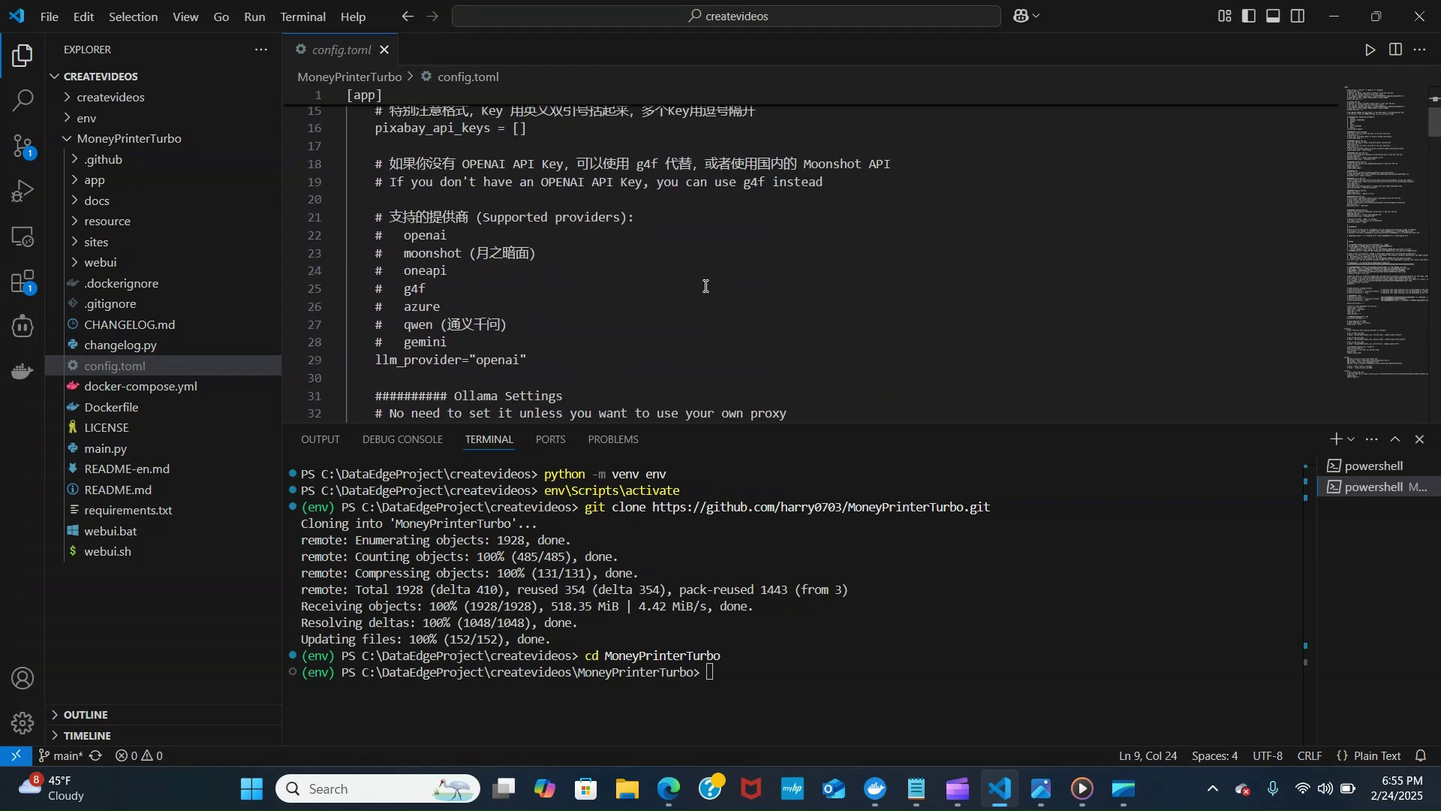
pyautogui.scroll(5, 705, 286)
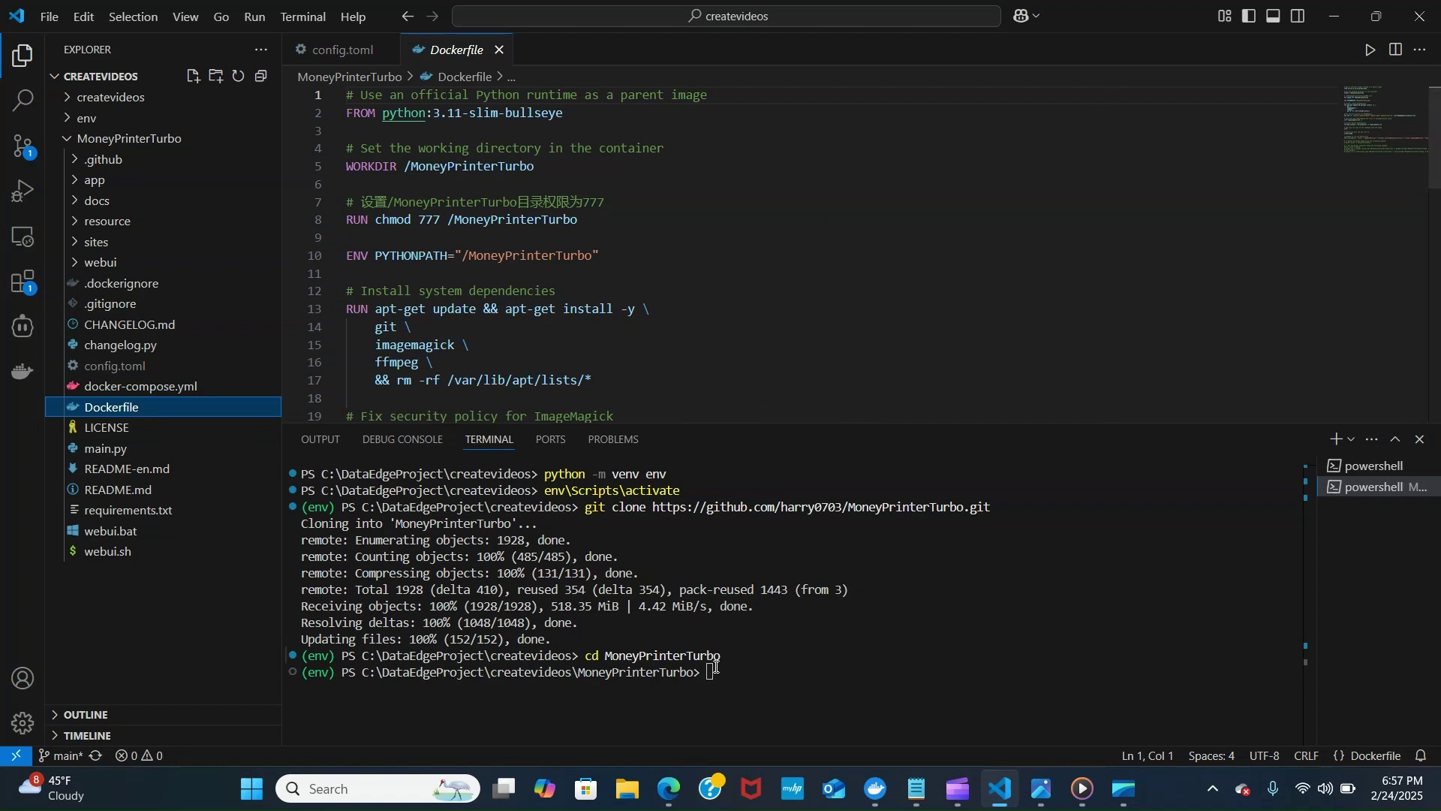
# - Install dependencies with pip install -r requirements.txt, fixing the missing 't' in the file name
pyautogui.click(1102, 665)
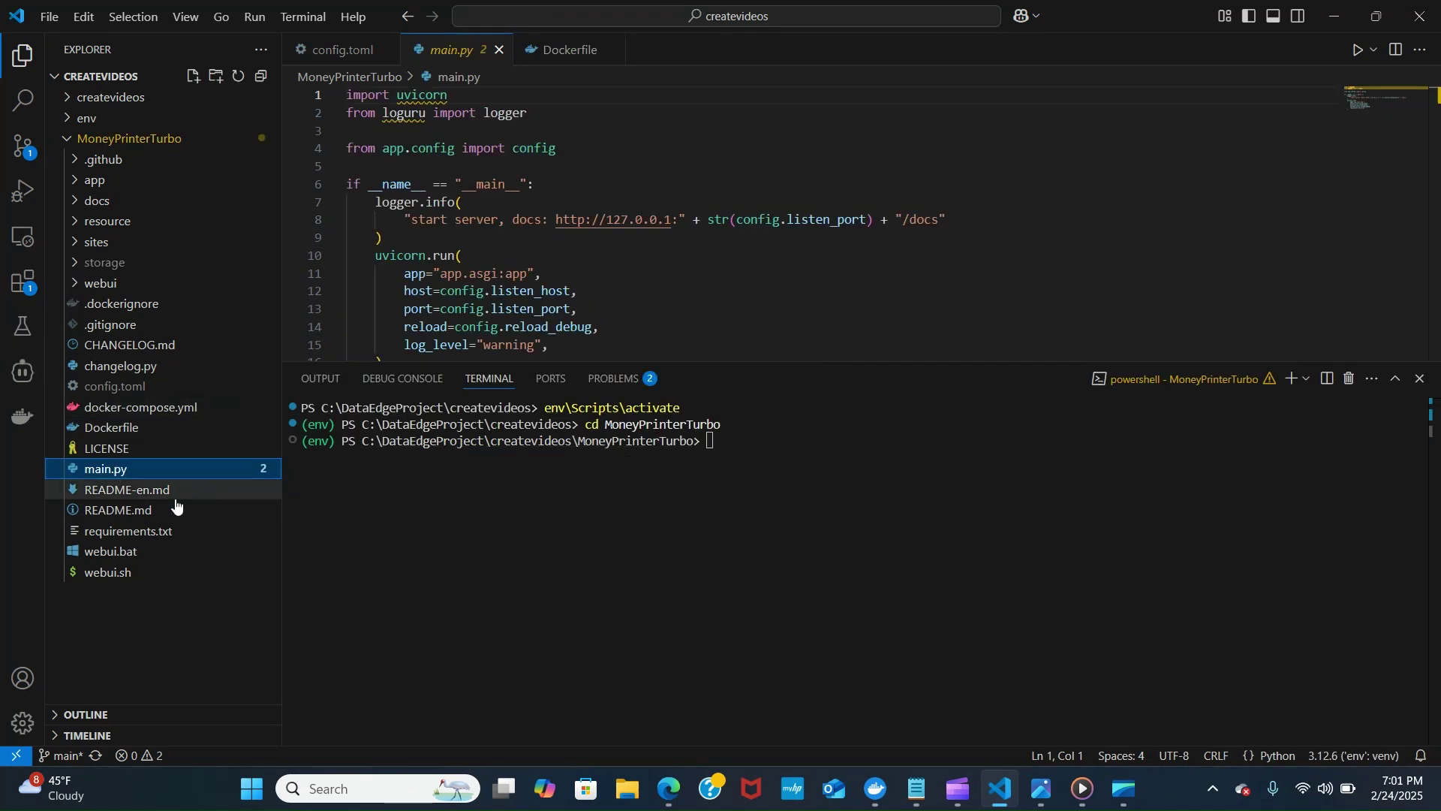
pyautogui.click(132, 534)
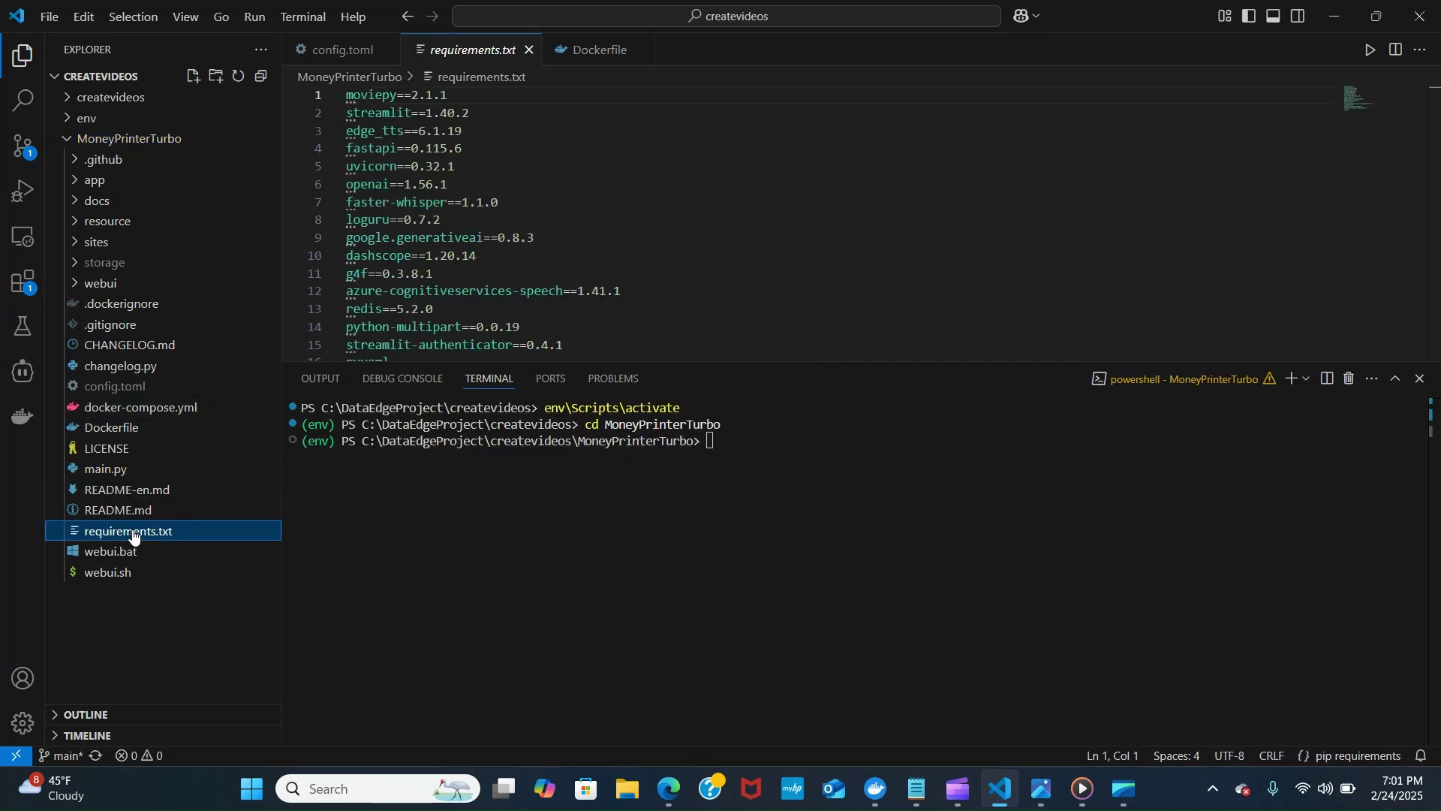
pyautogui.click(714, 443)
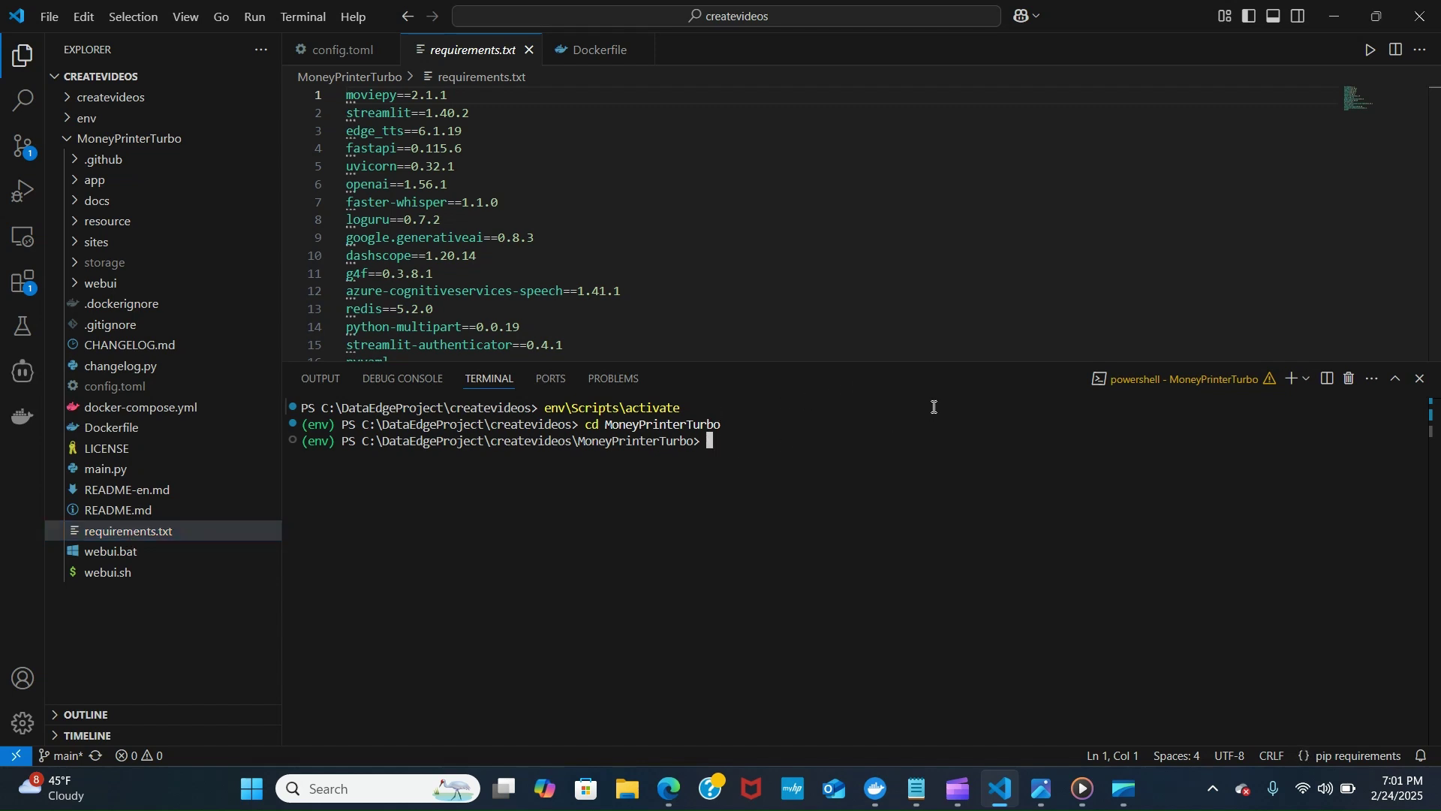
pyautogui.write('pip install -r requirements.tx')
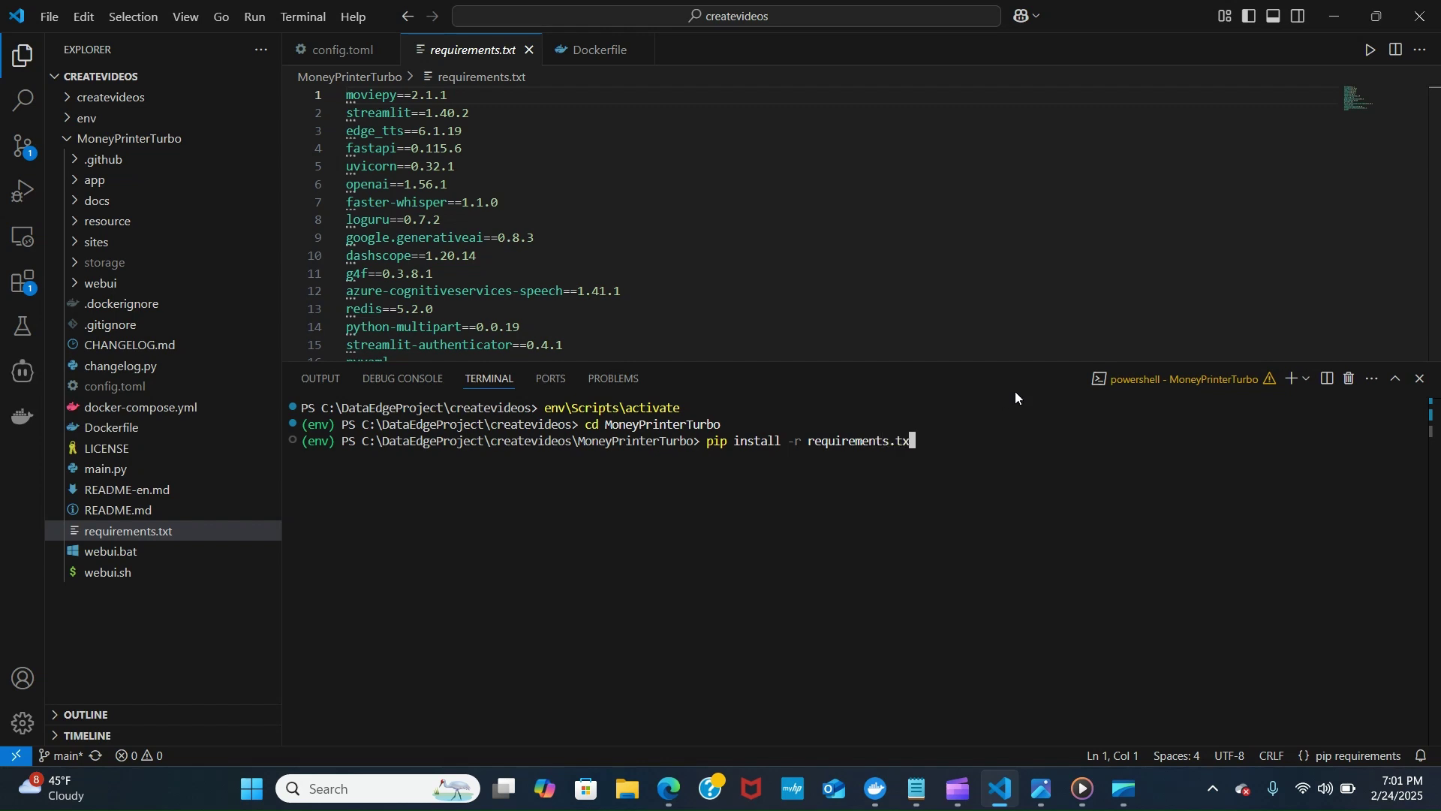
pyautogui.press('Return')
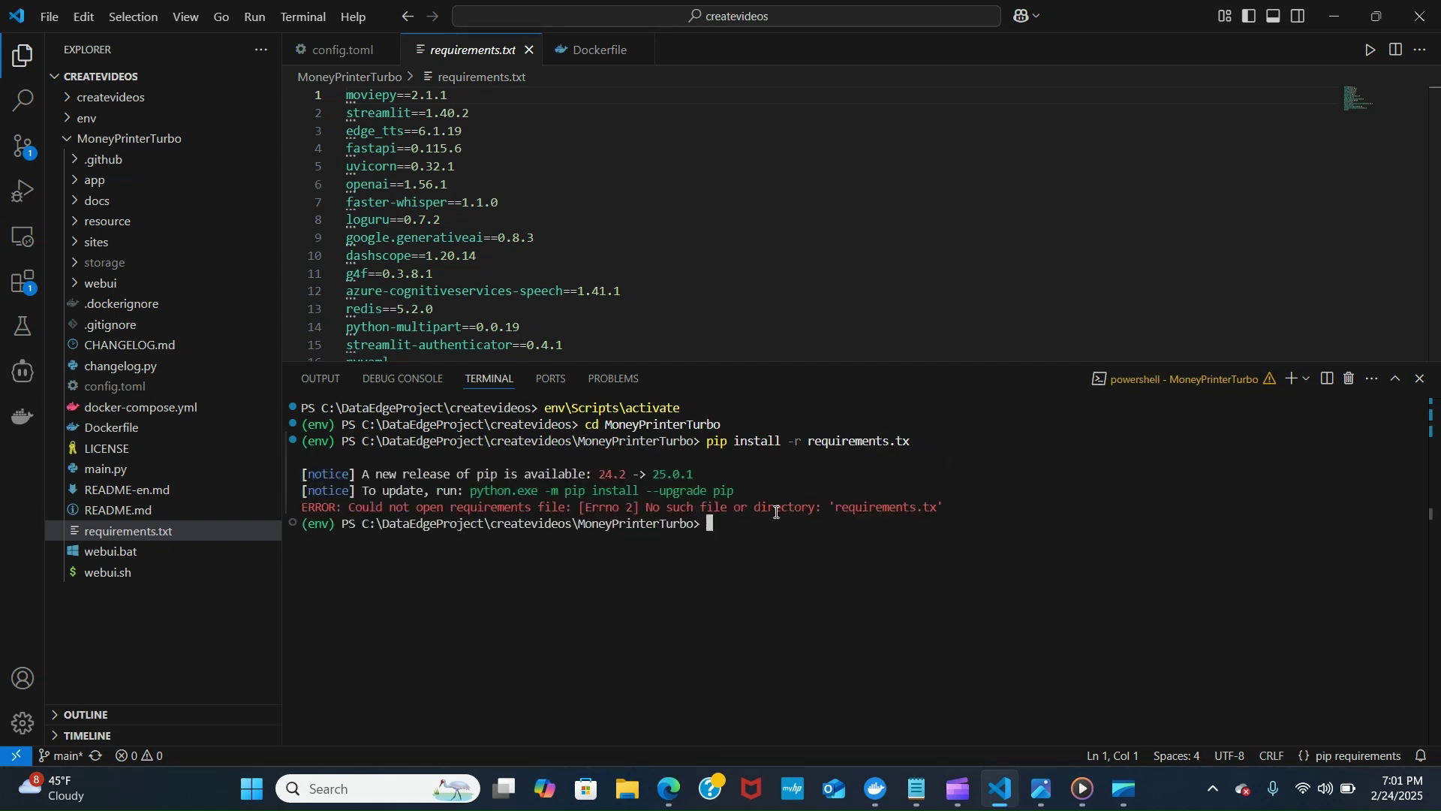
pyautogui.press('Up')
pyautogui.write('t')
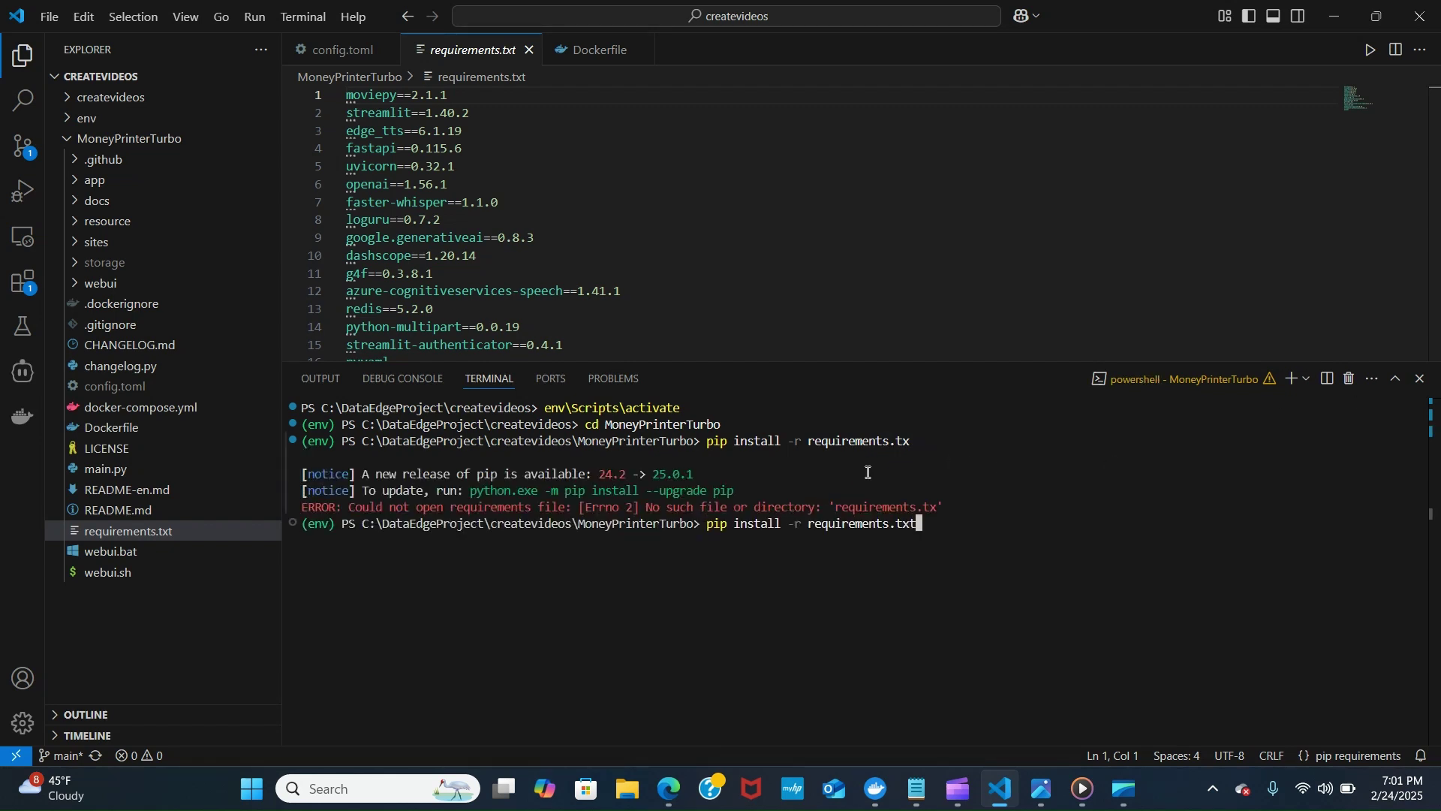
pyautogui.press('Return')
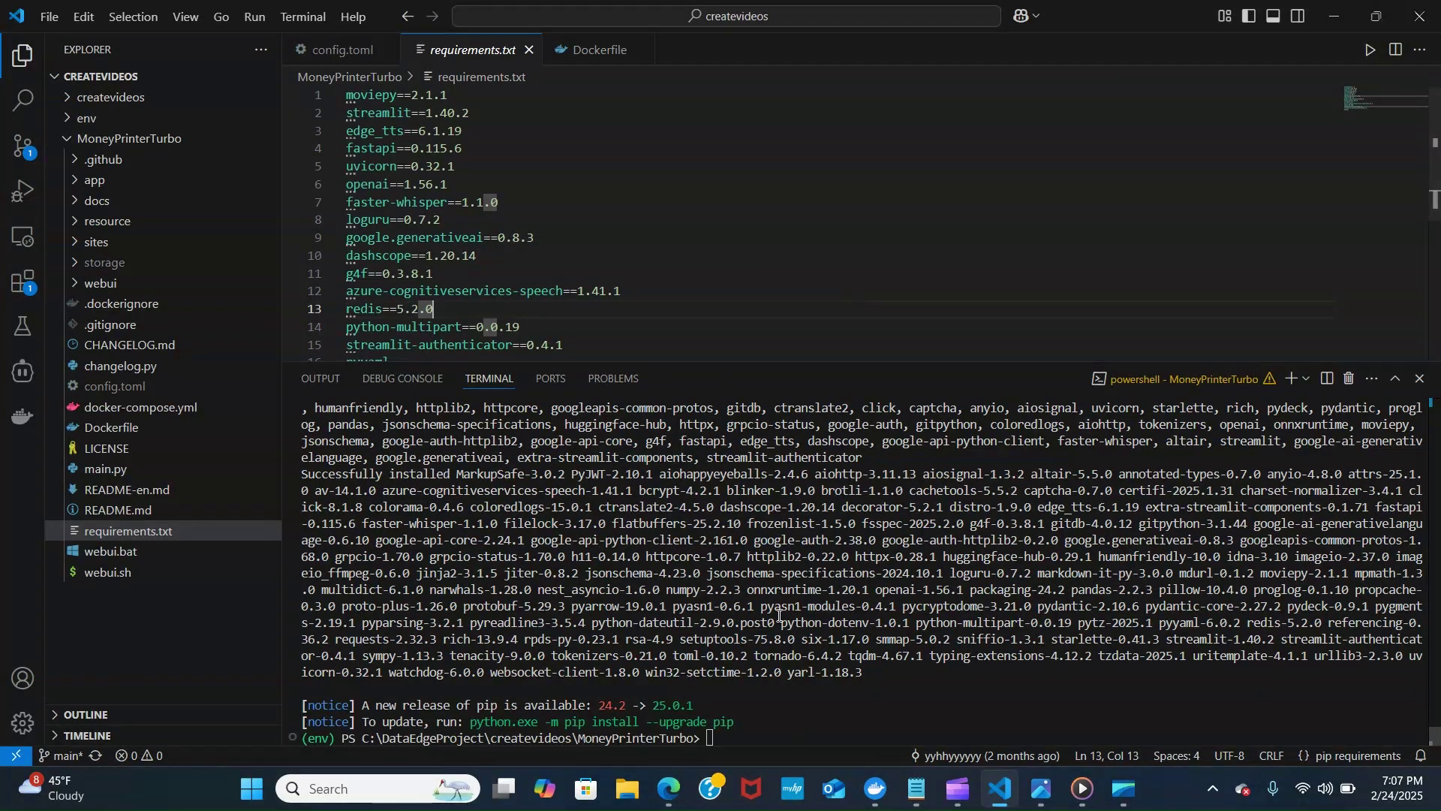
# - Rerun docker-compose up from the command history to start the api and webui containers
pyautogui.click(711, 730)
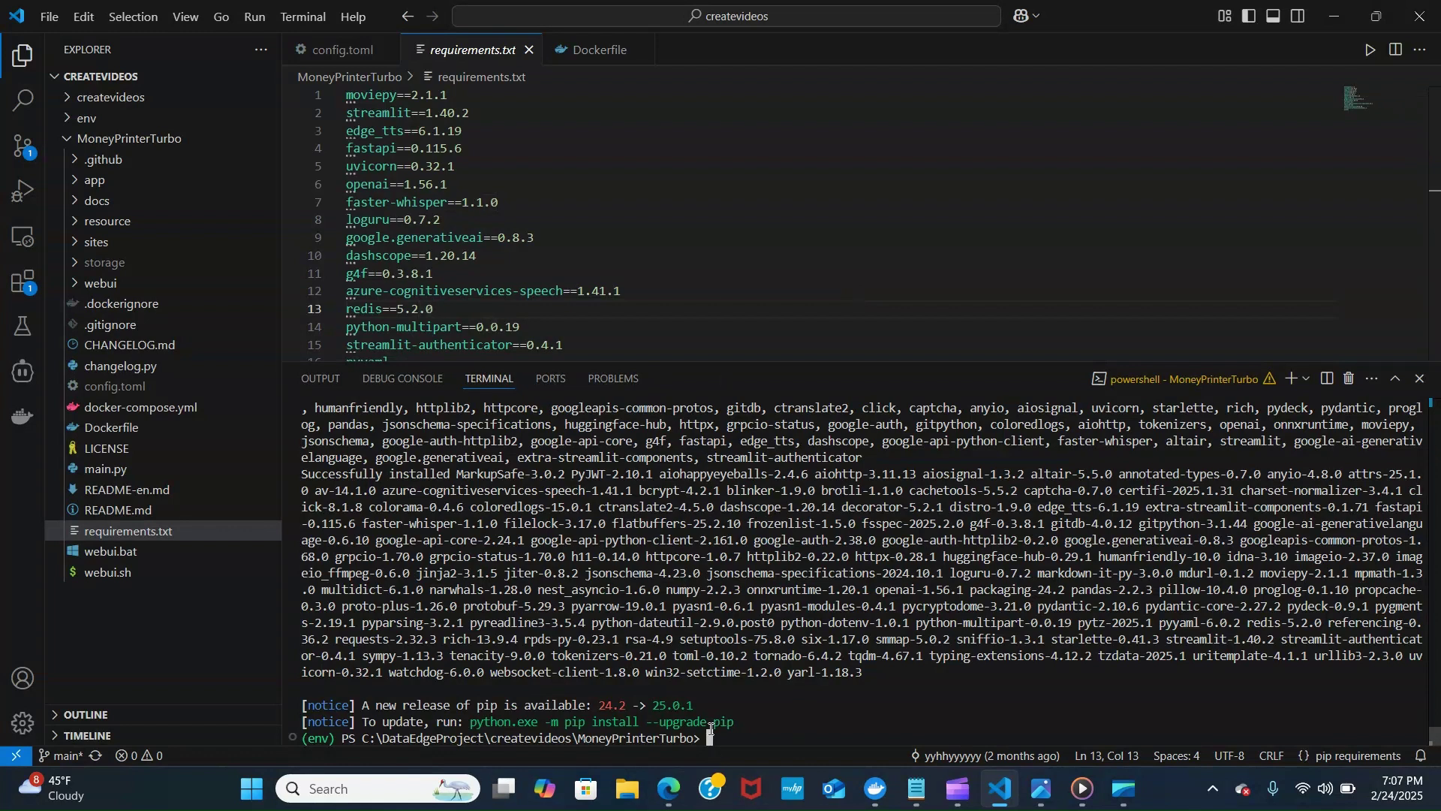
pyautogui.press('Up')
pyautogui.press('Up')
pyautogui.press('Up')
pyautogui.press('Up')
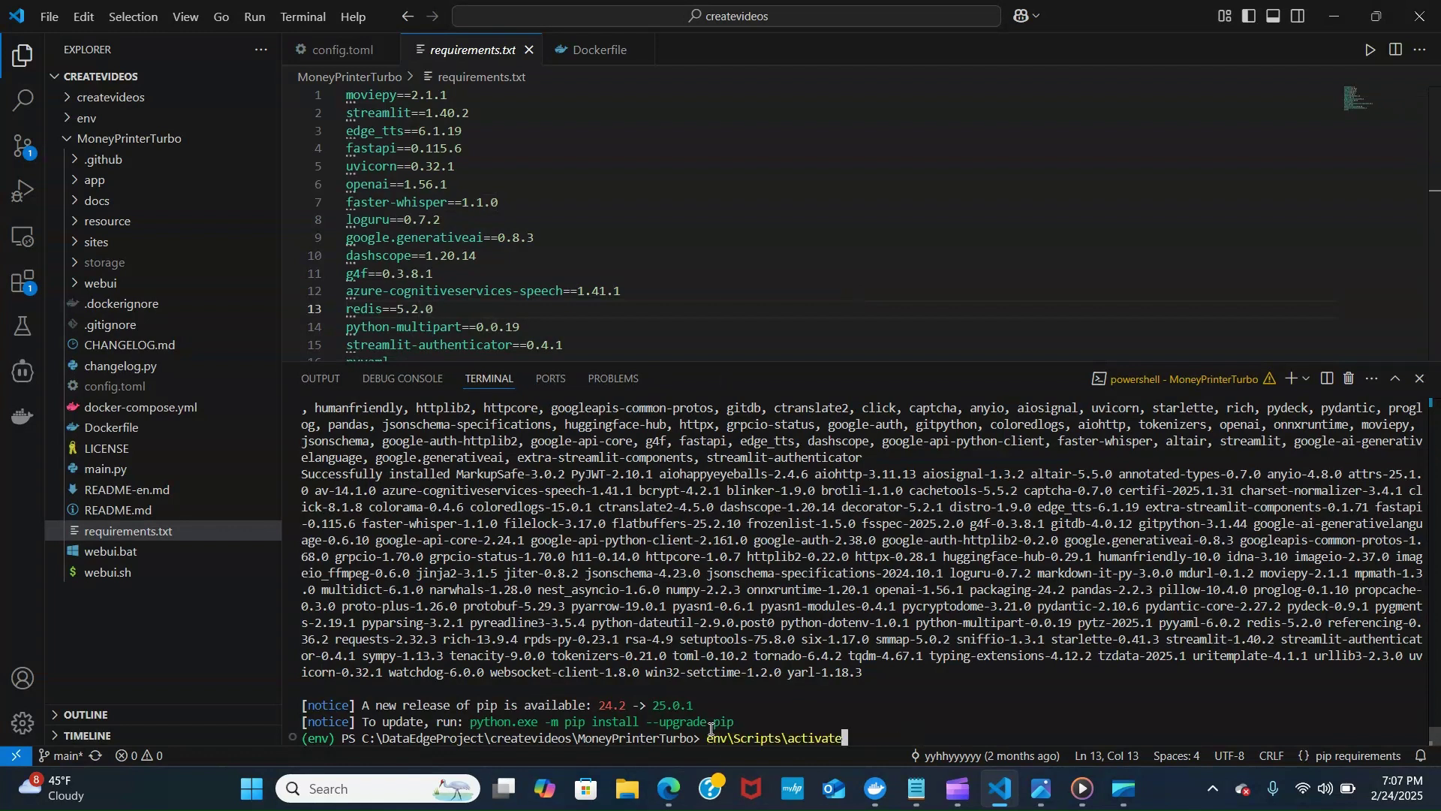
pyautogui.press('Up')
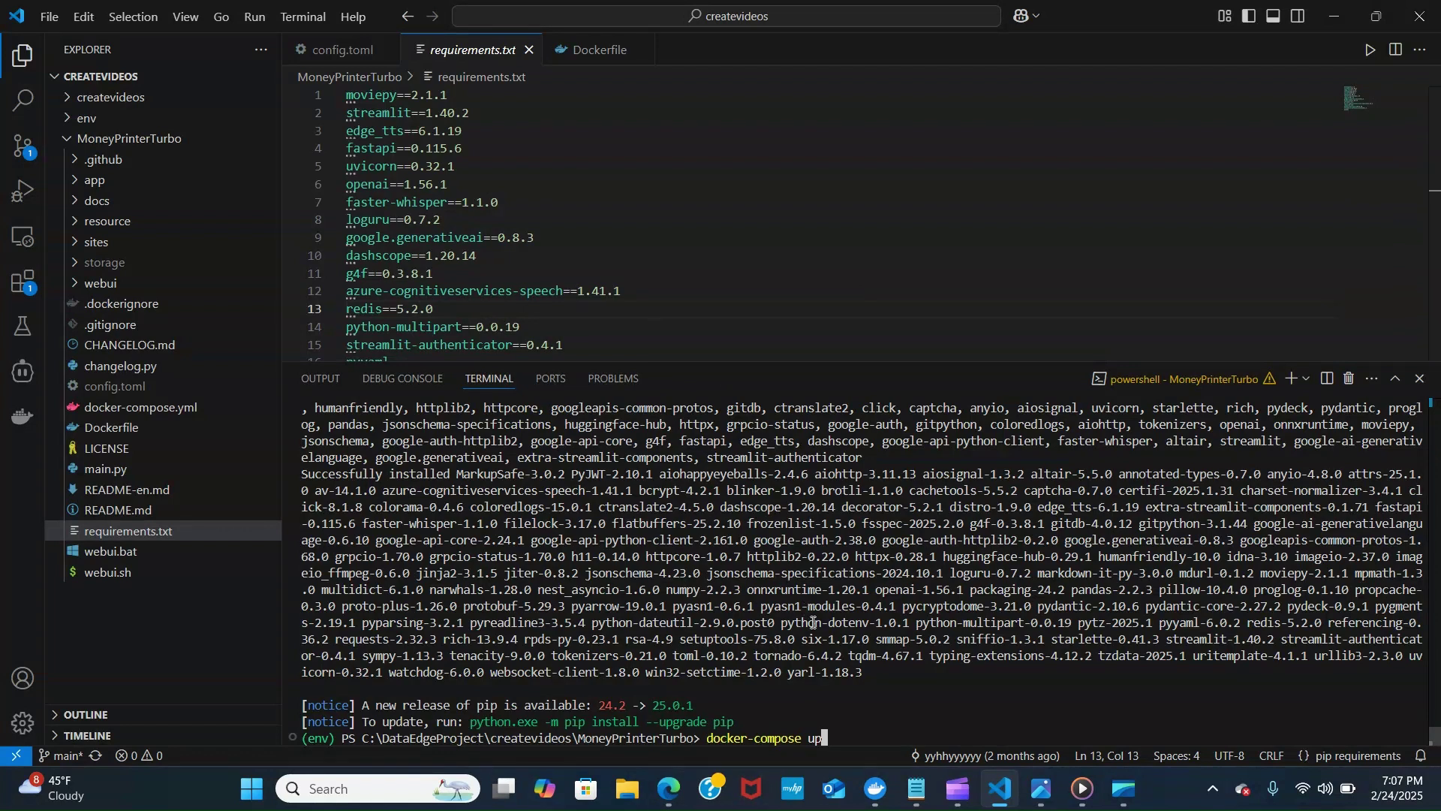
pyautogui.press('Return')
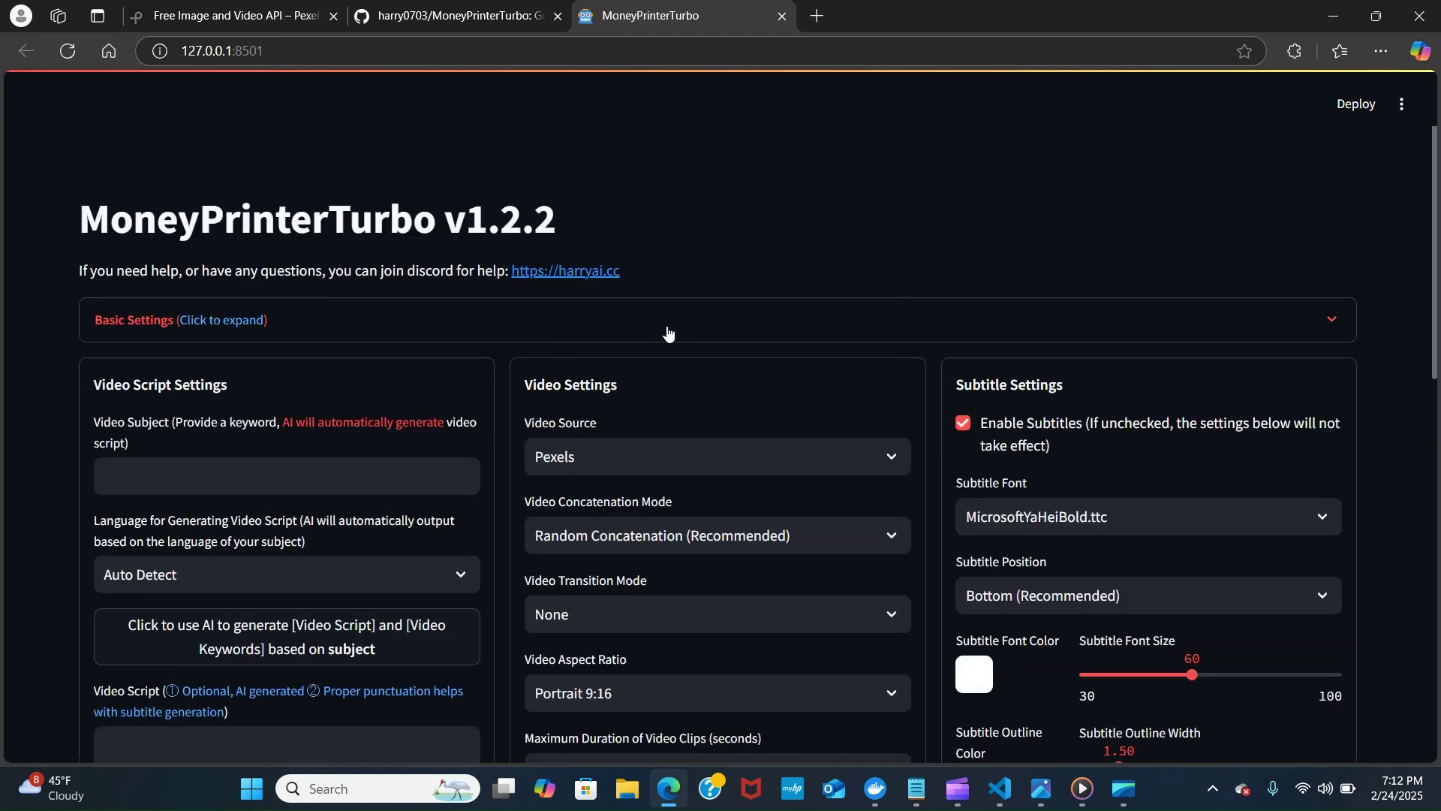
# - Review the web UI defaults (Pexels, Portrait 9:16, en-US-Ana-Female) and select the empty Video Subject field
pyautogui.scroll(-2, 668, 332)
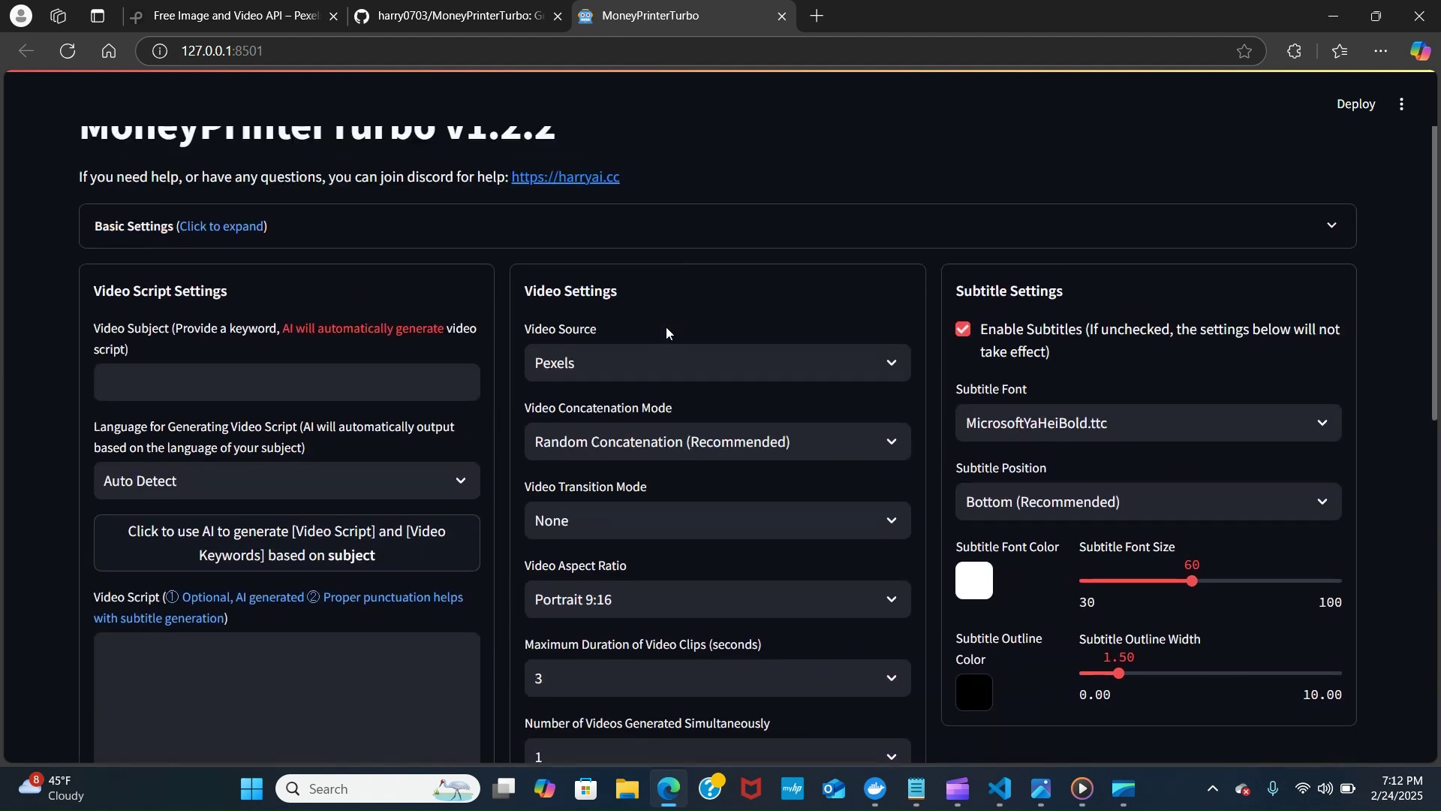
pyautogui.scroll(-1, 666, 332)
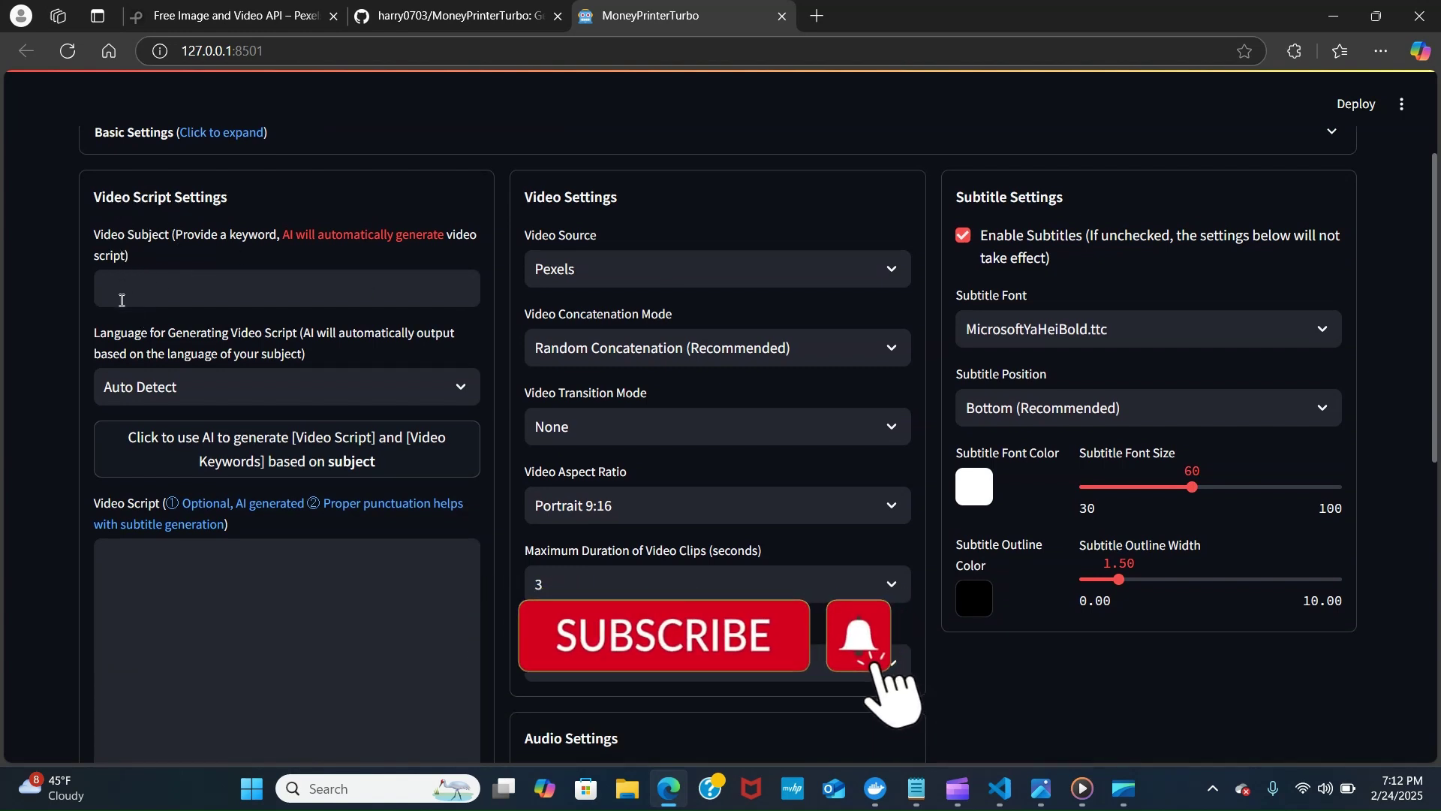
pyautogui.click(153, 289)
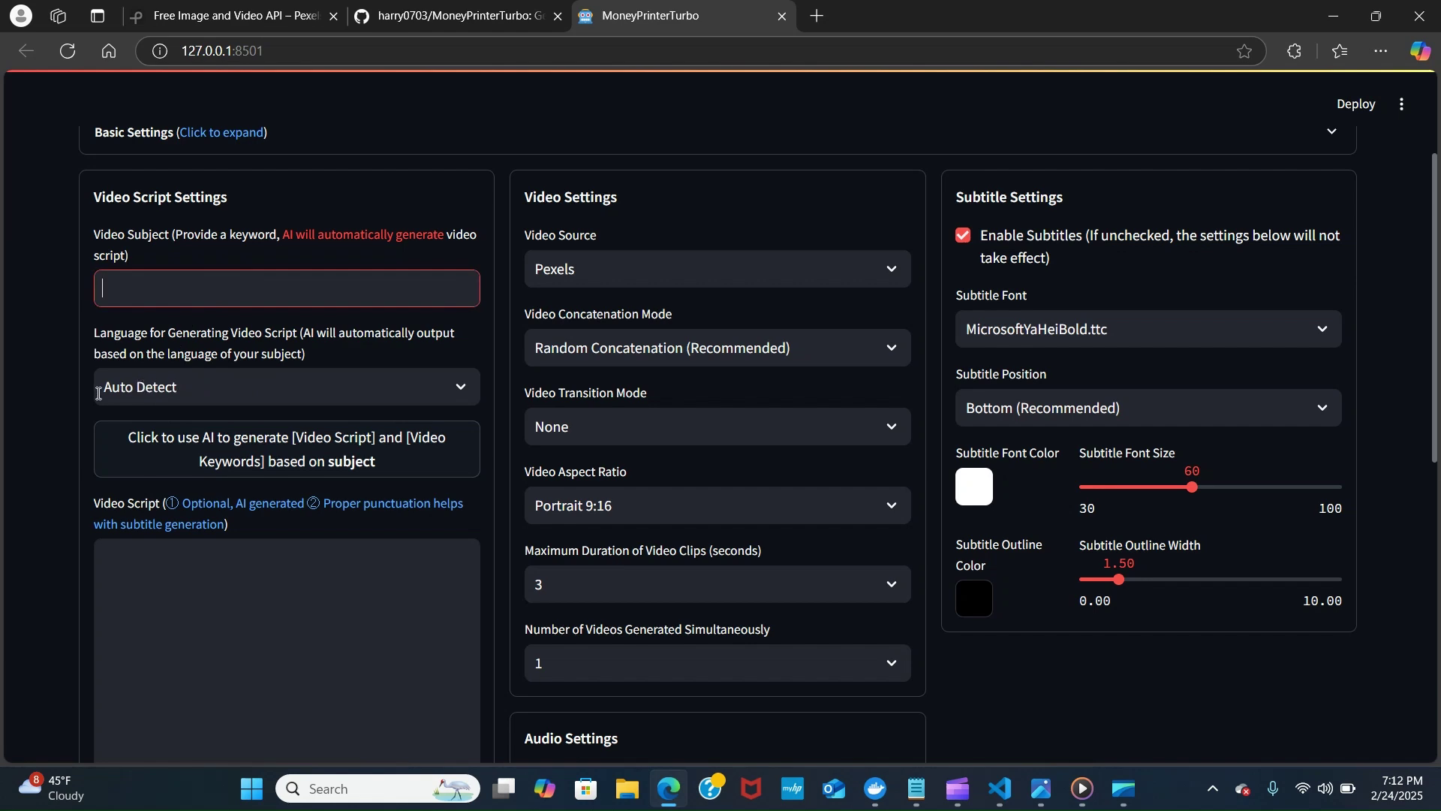
pyautogui.scroll(-1, 214, 571)
pyautogui.scroll(-1, 214, 570)
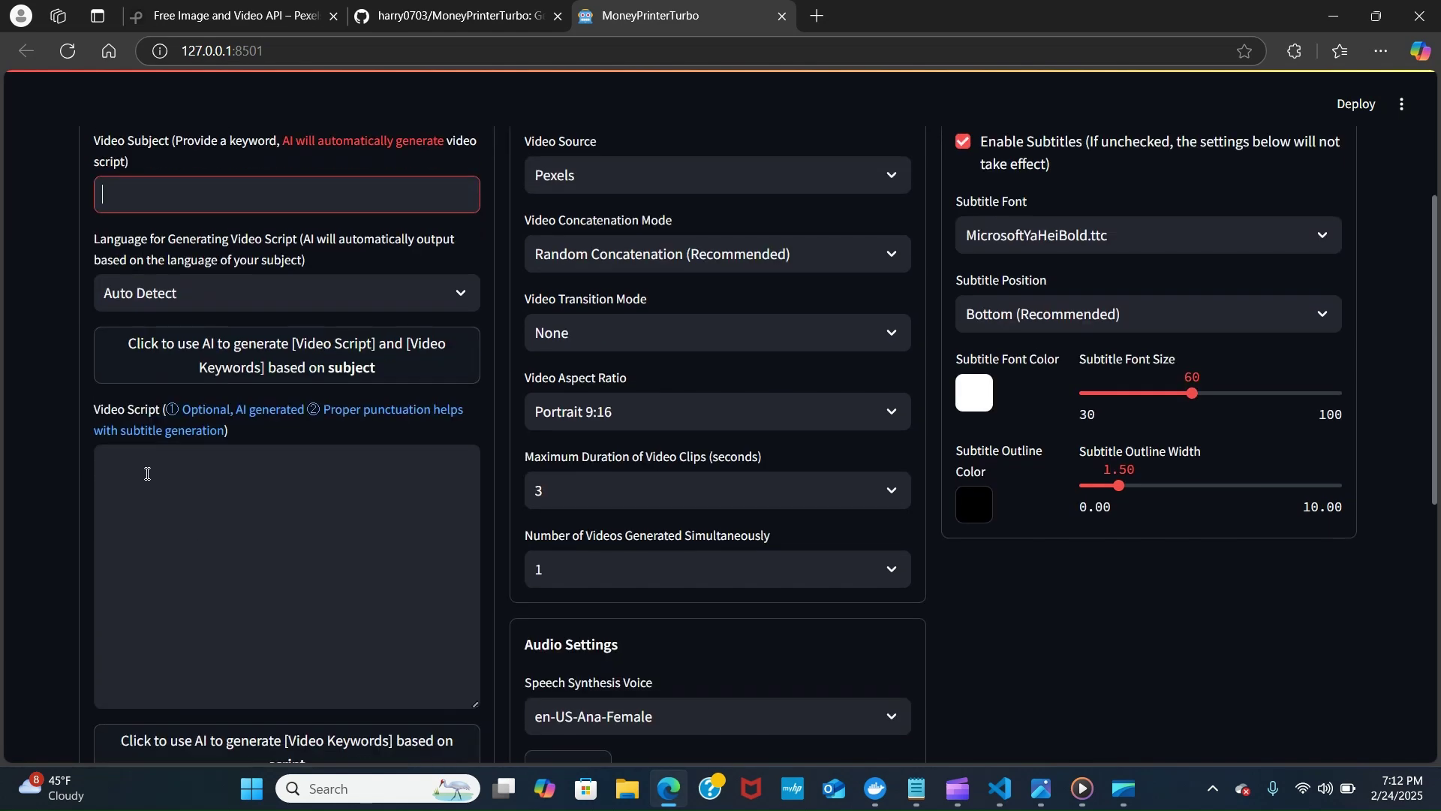
pyautogui.scroll(-2, 204, 492)
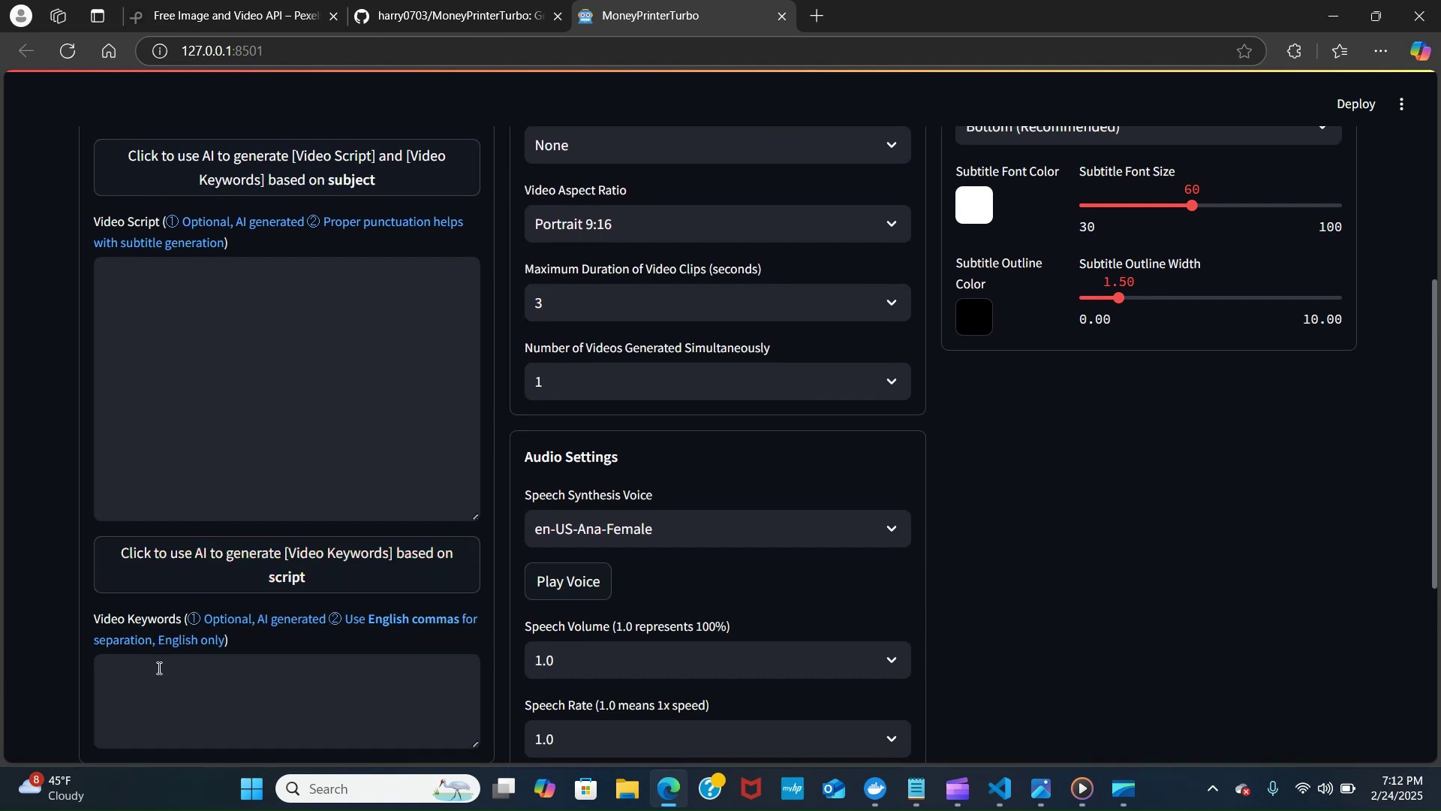
pyautogui.scroll(-1, 159, 669)
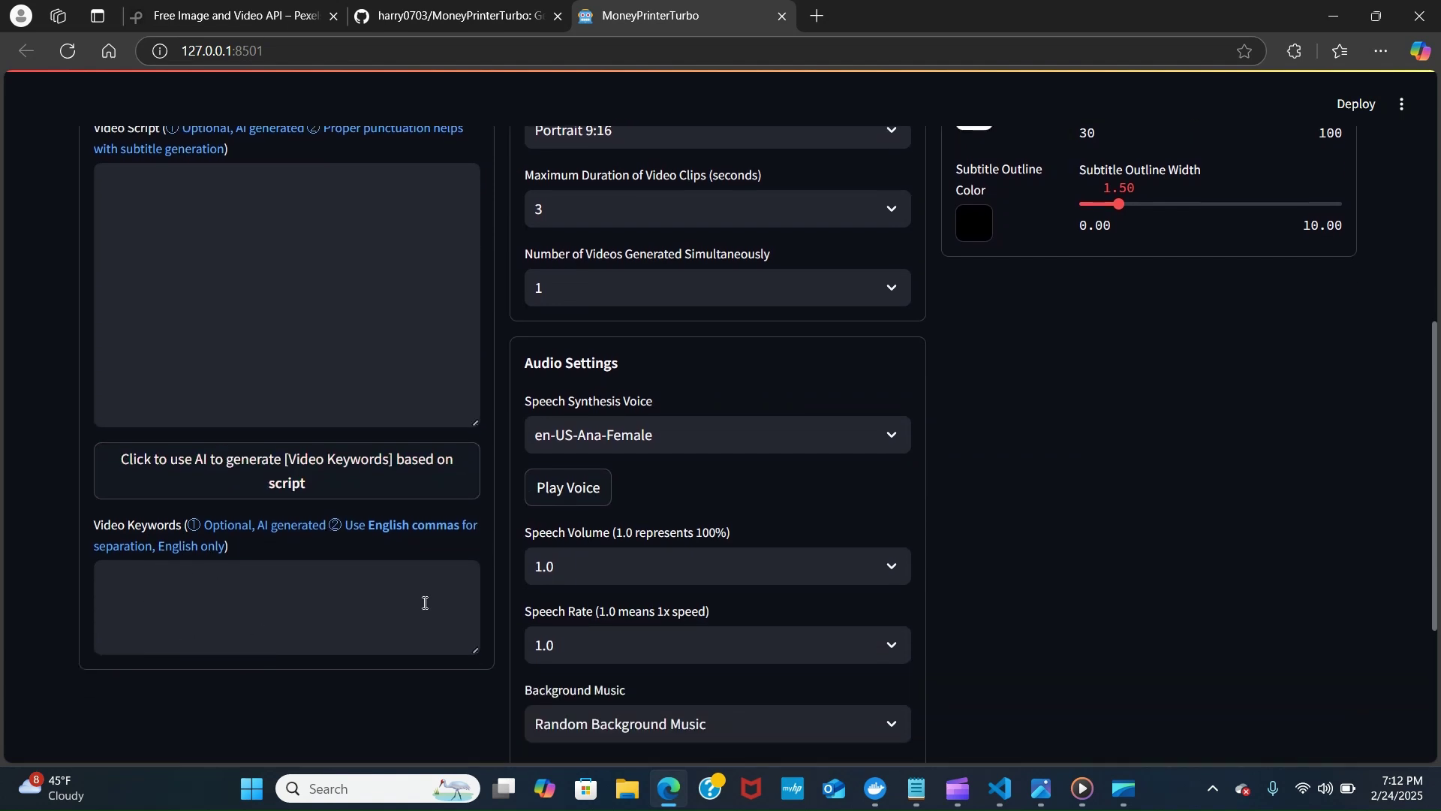
pyautogui.scroll(3, 420, 601)
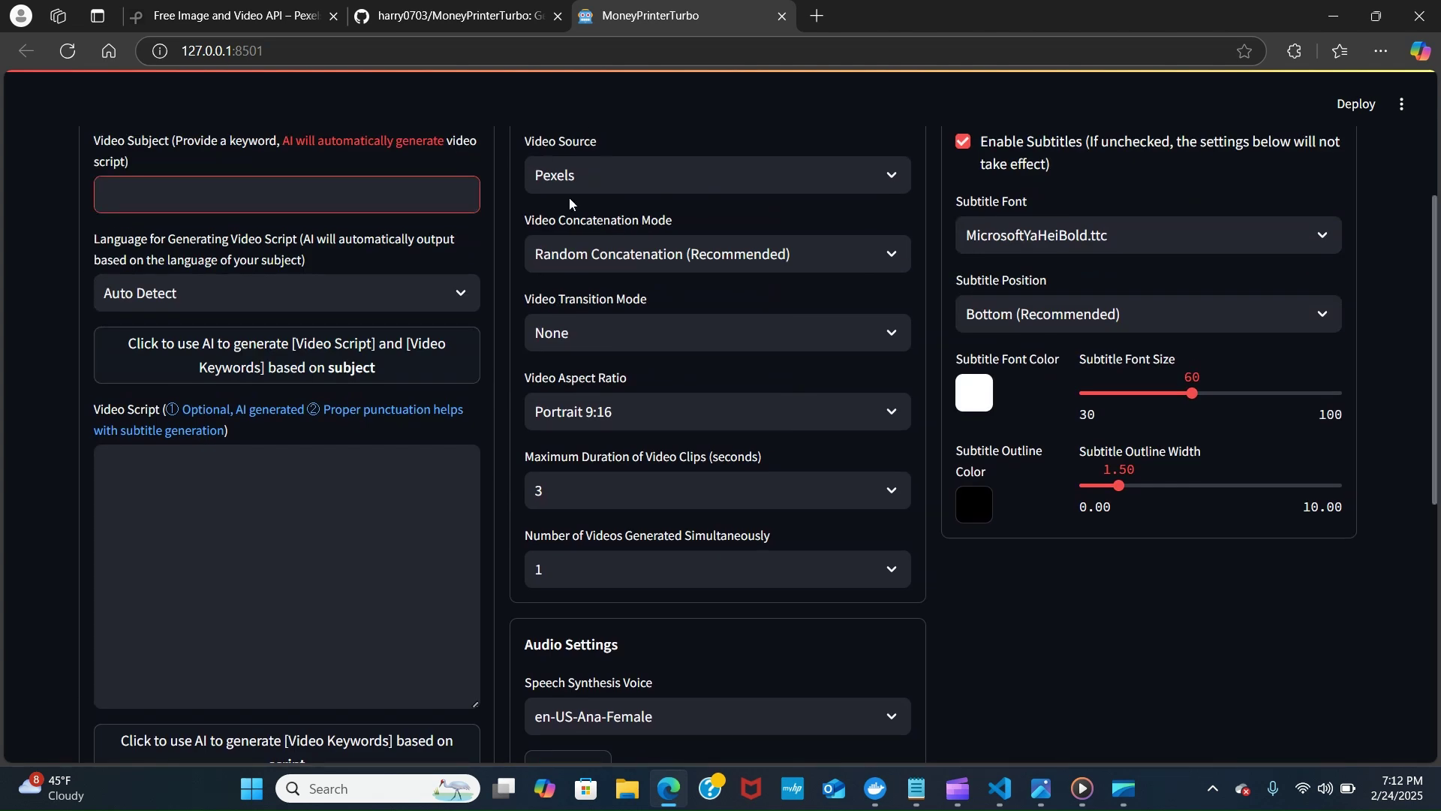
pyautogui.click(899, 170)
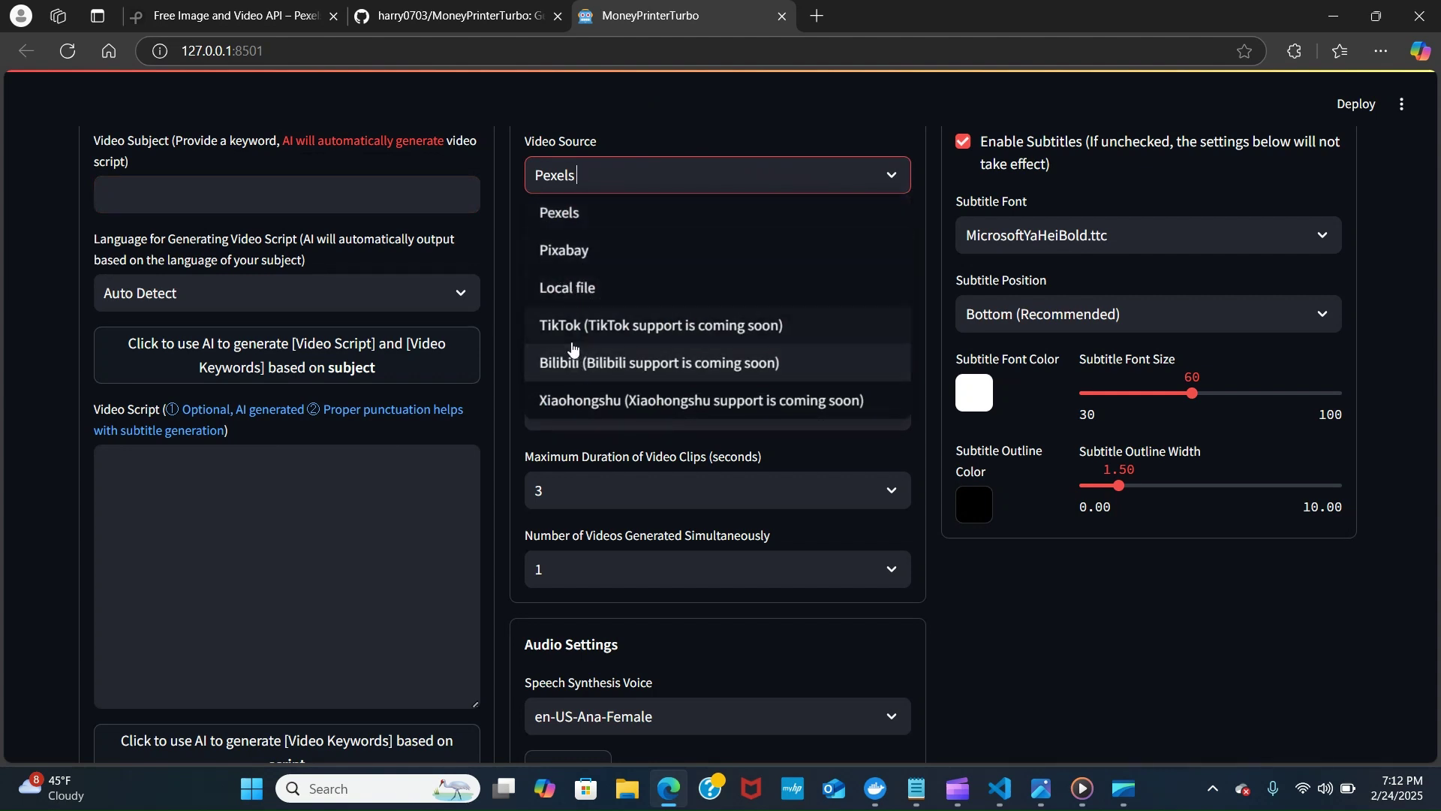
pyautogui.click(710, 107)
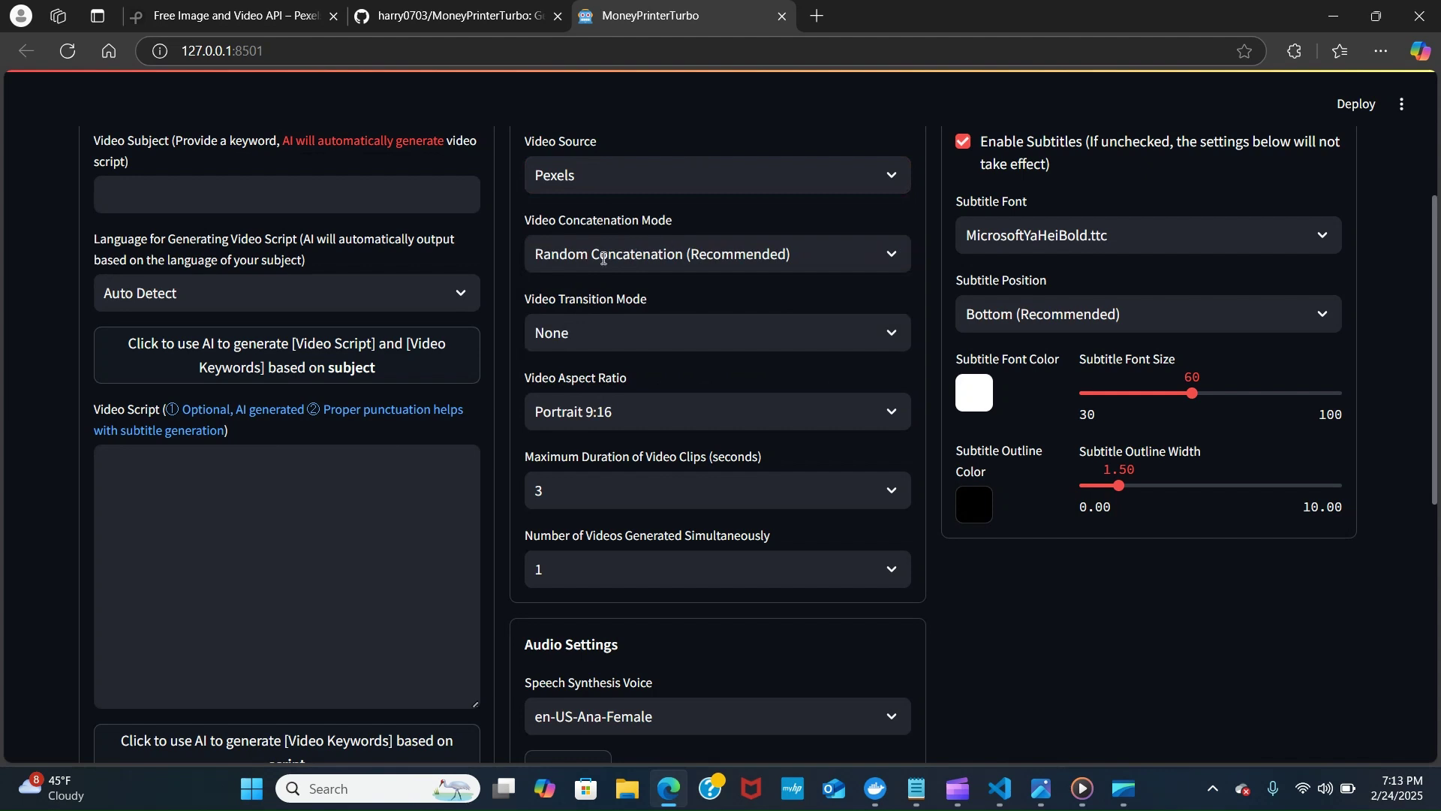
pyautogui.click(821, 248)
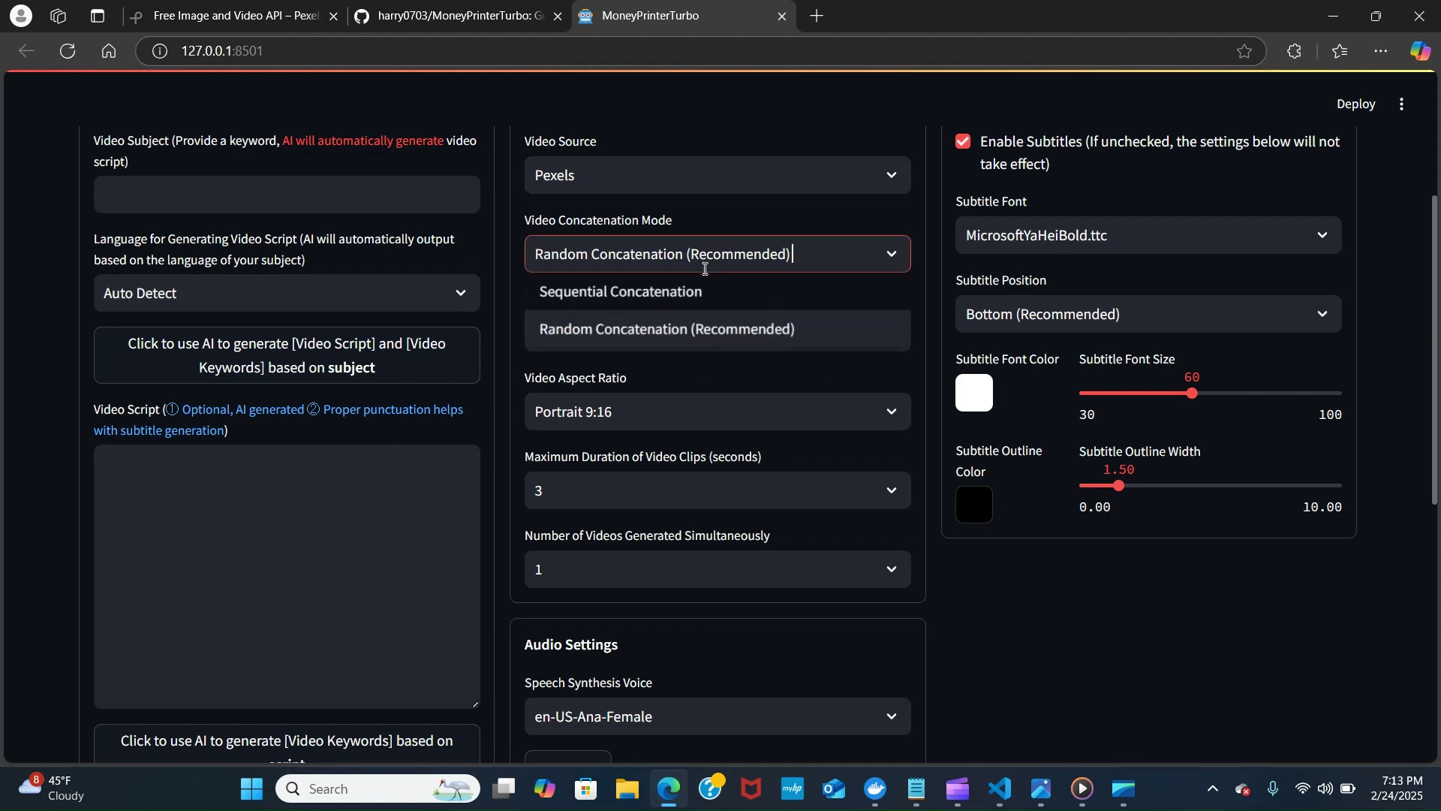
pyautogui.click(844, 137)
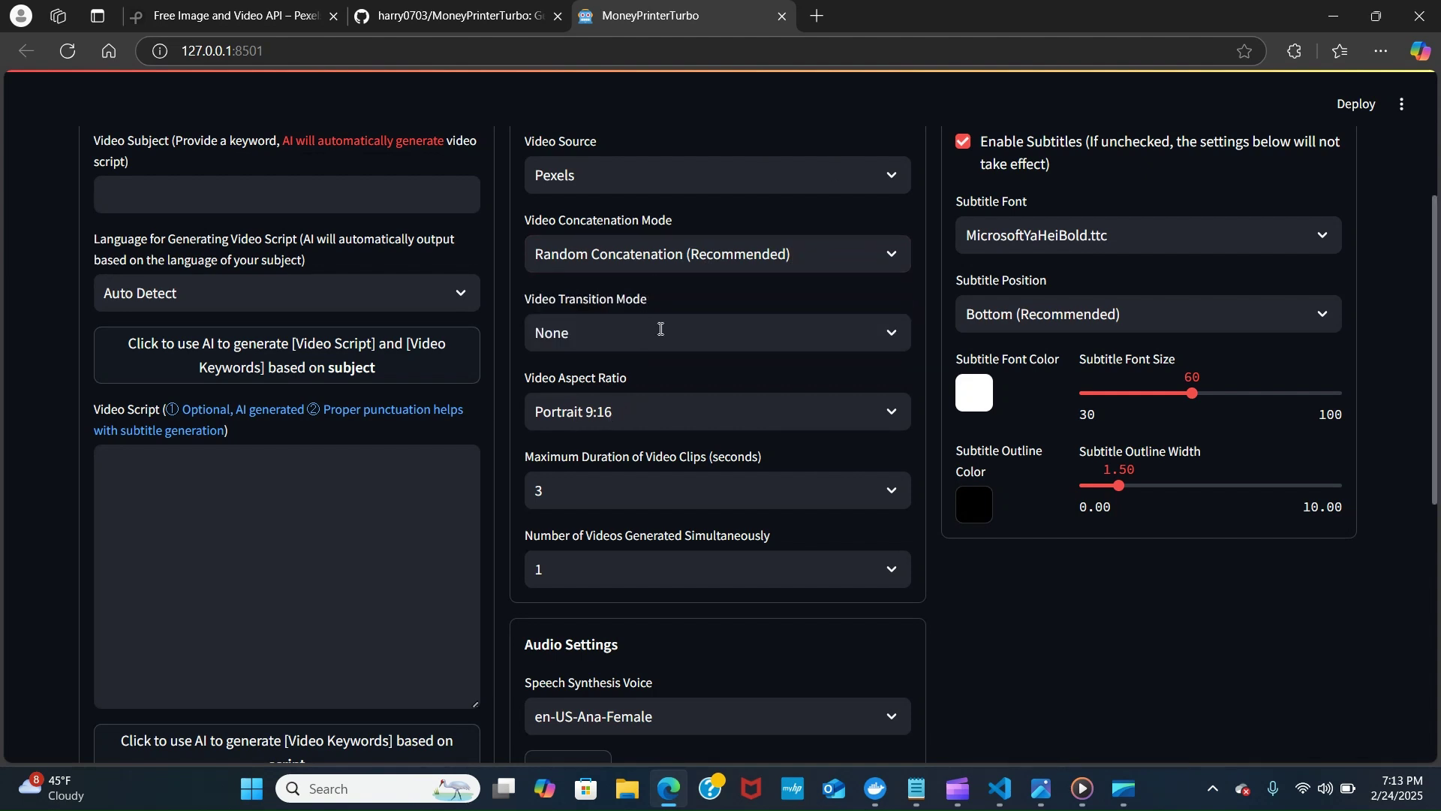
pyautogui.click(661, 329)
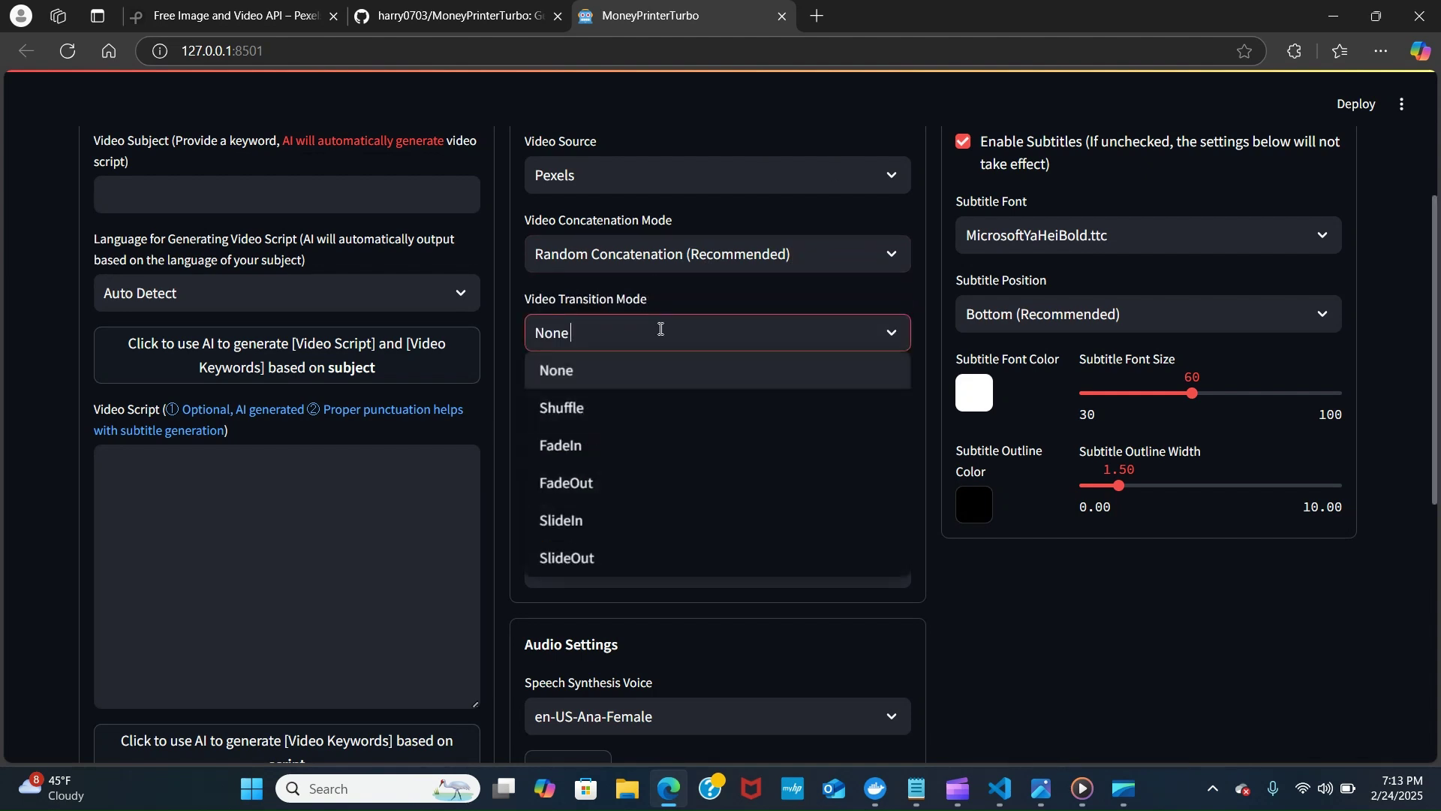
pyautogui.click(661, 329)
pyautogui.click(662, 300)
pyautogui.click(801, 116)
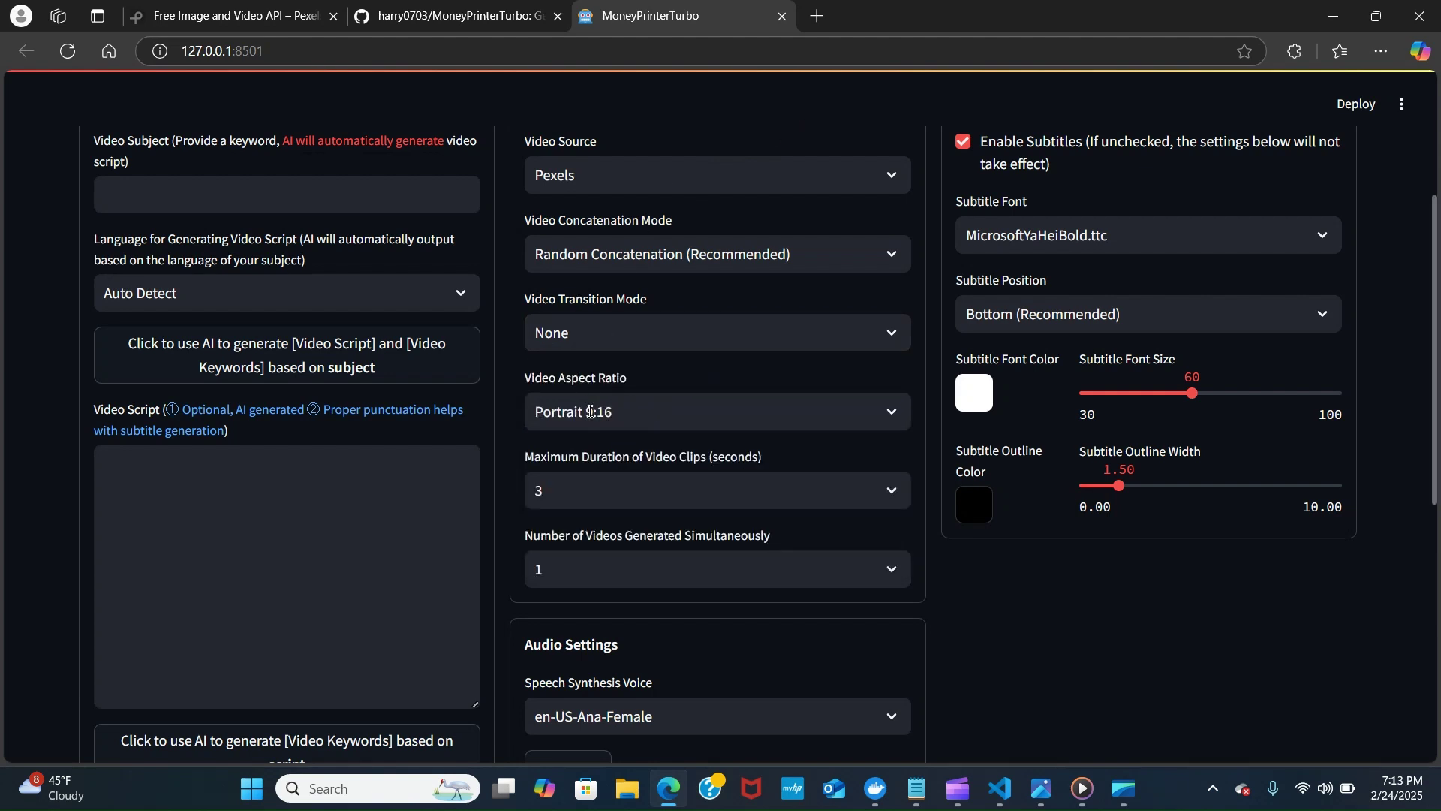
pyautogui.scroll(-1, 624, 502)
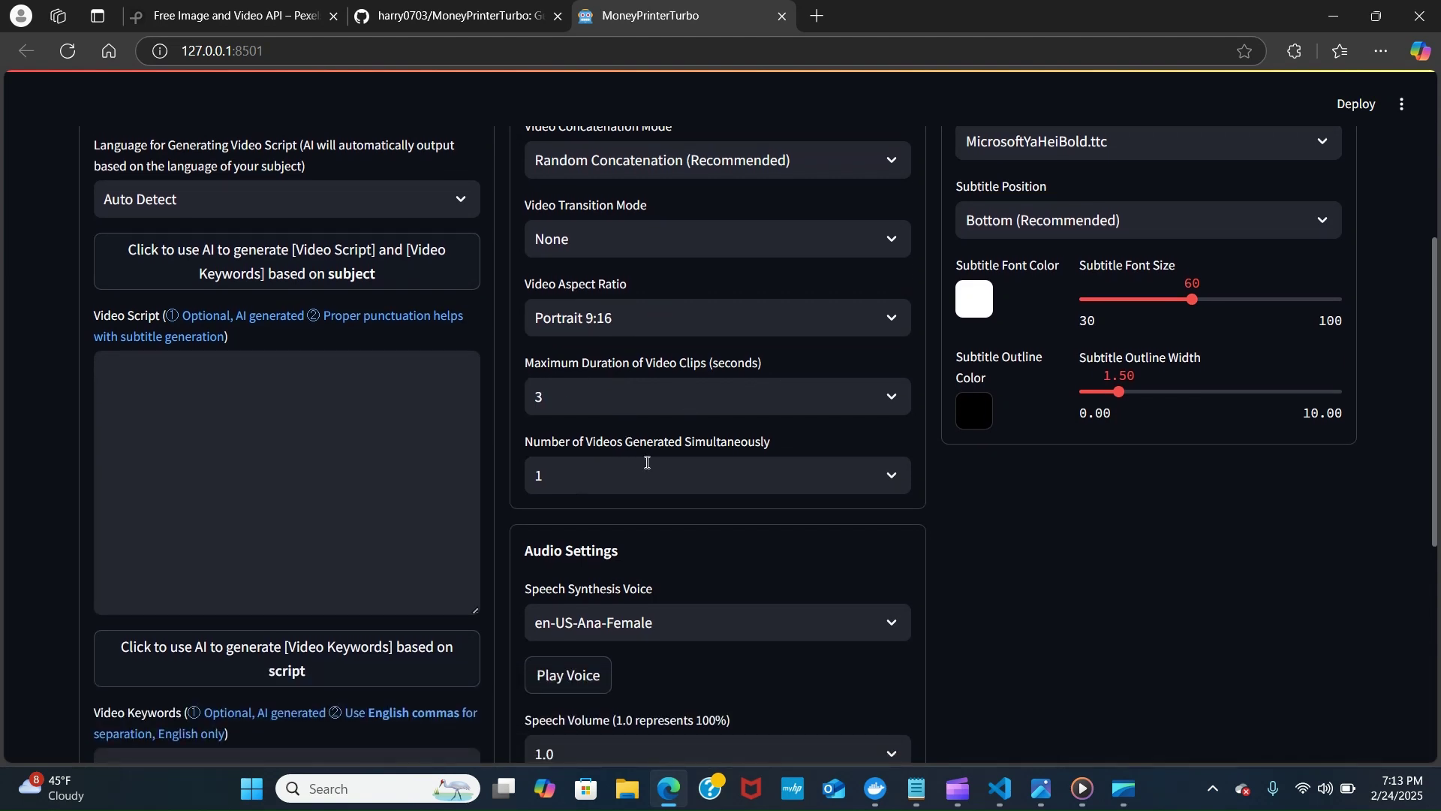
# - Select the de-DE-Conrad-Male speech voice and play its 3-second voice sample
pyautogui.scroll(-2, 660, 481)
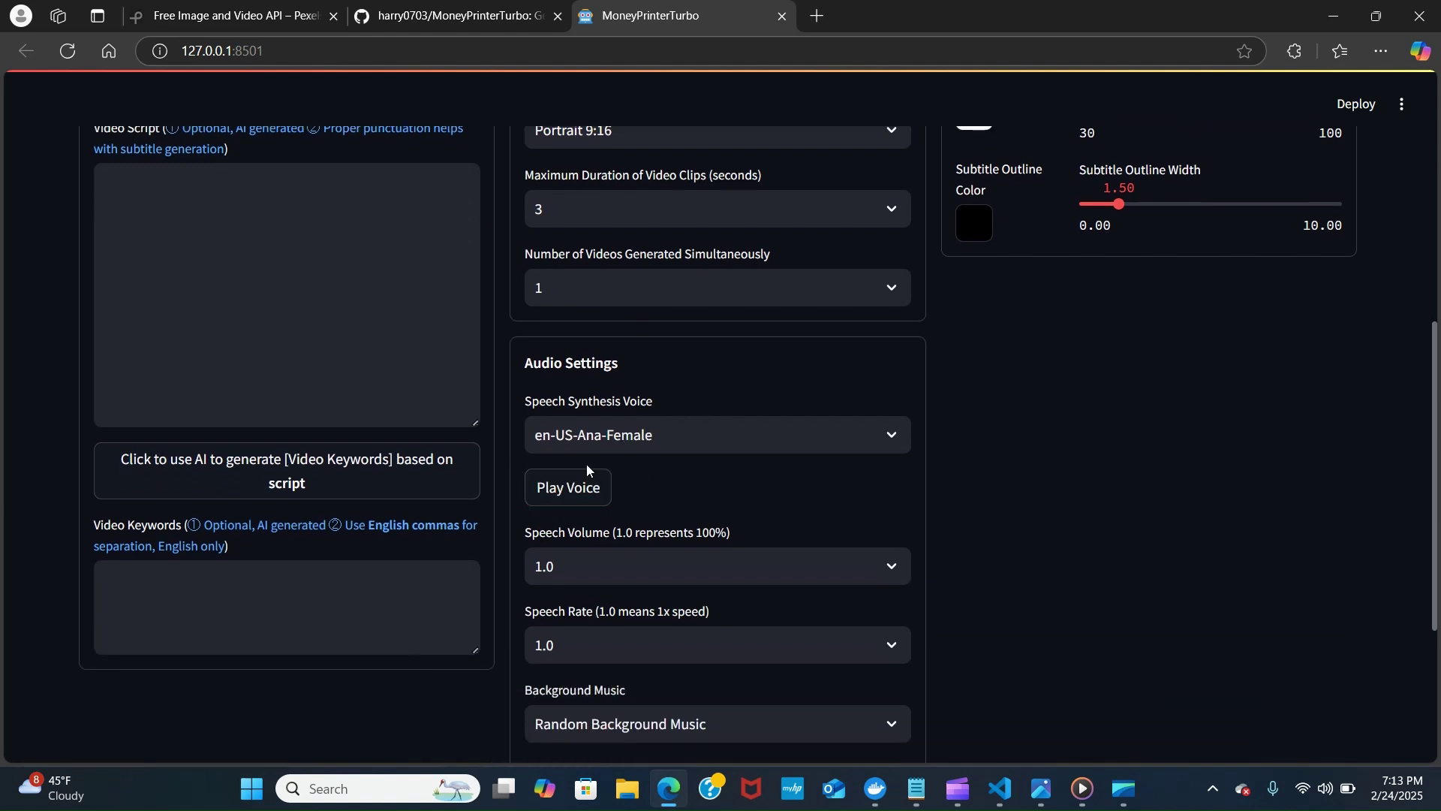
pyautogui.click(890, 434)
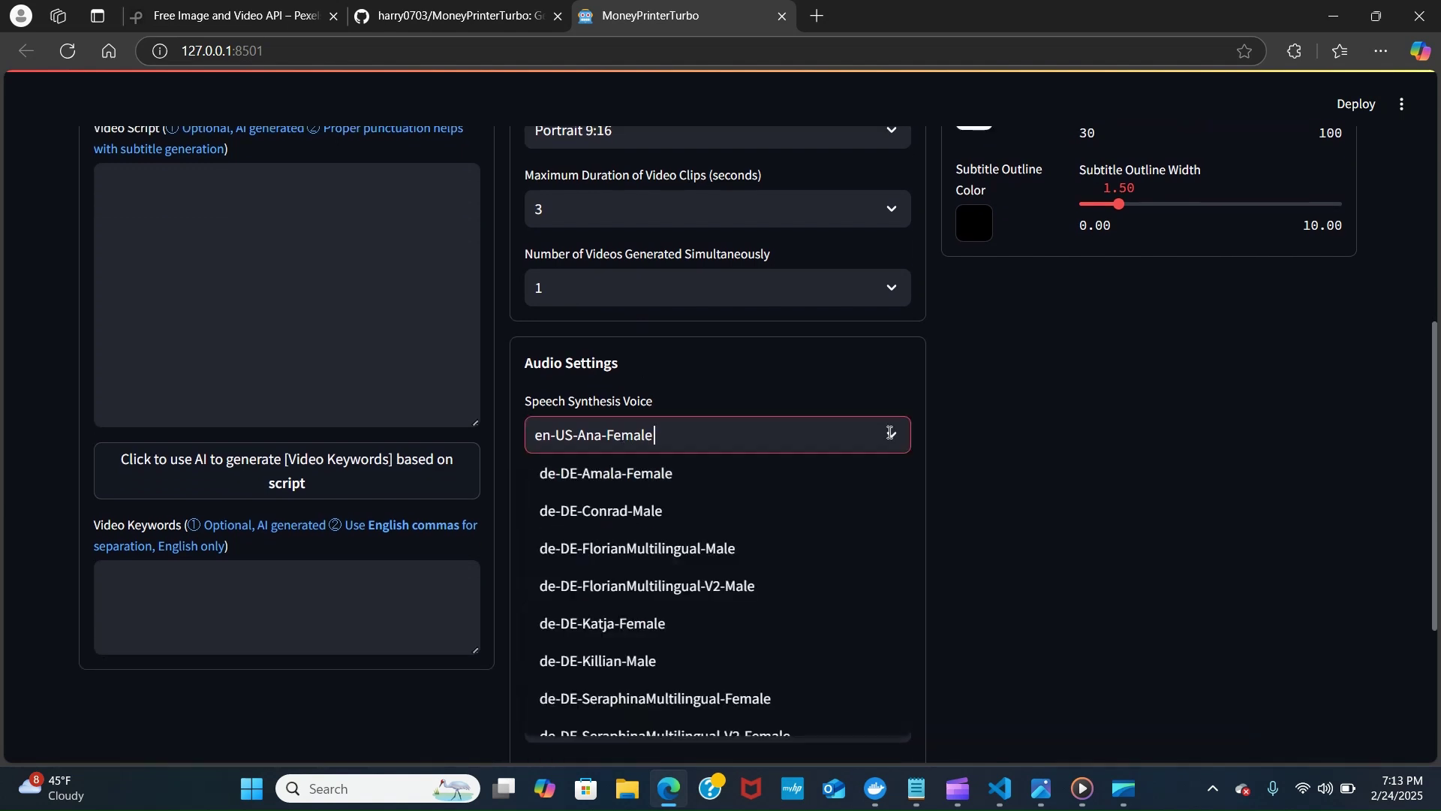
pyautogui.click(679, 518)
pyautogui.click(581, 491)
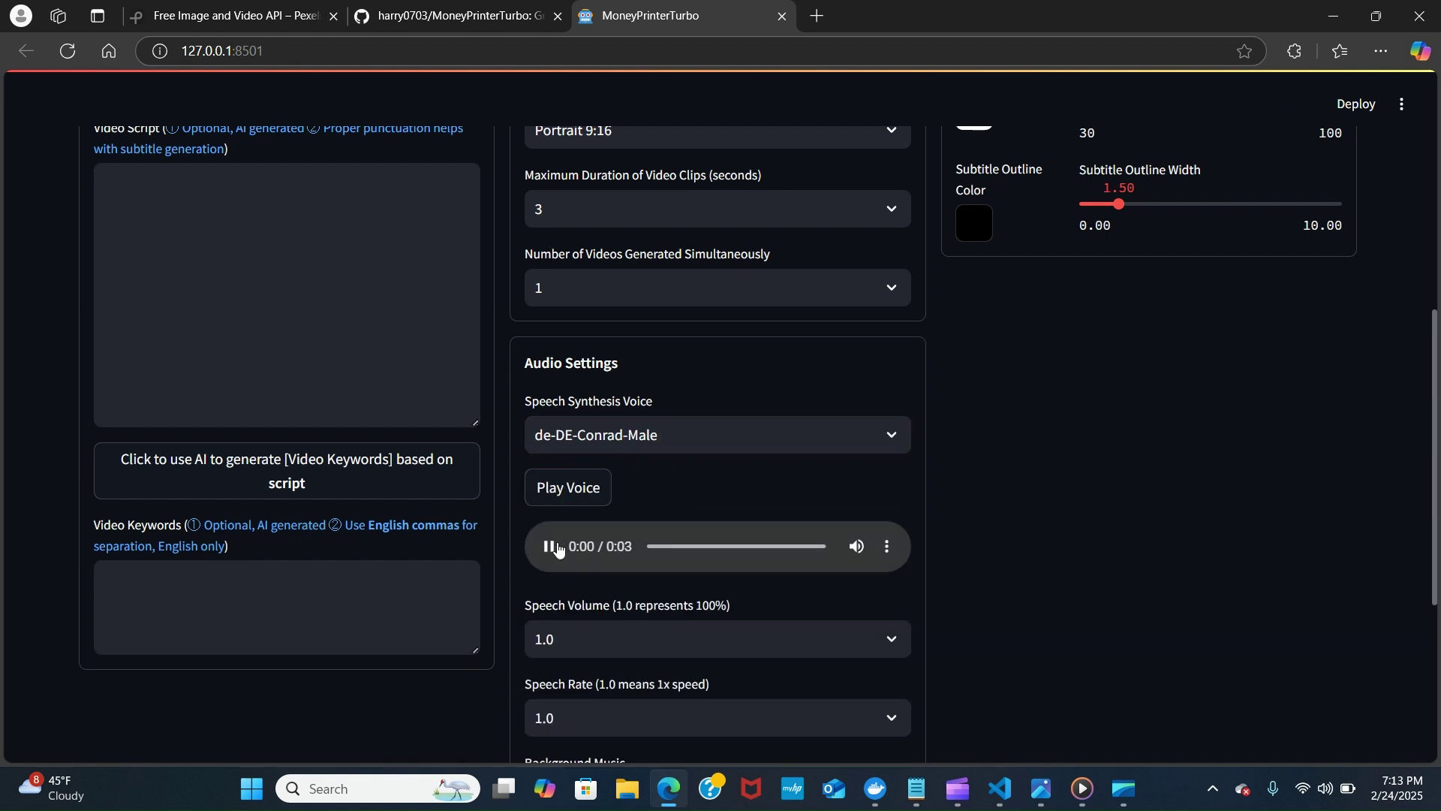
pyautogui.click(550, 548)
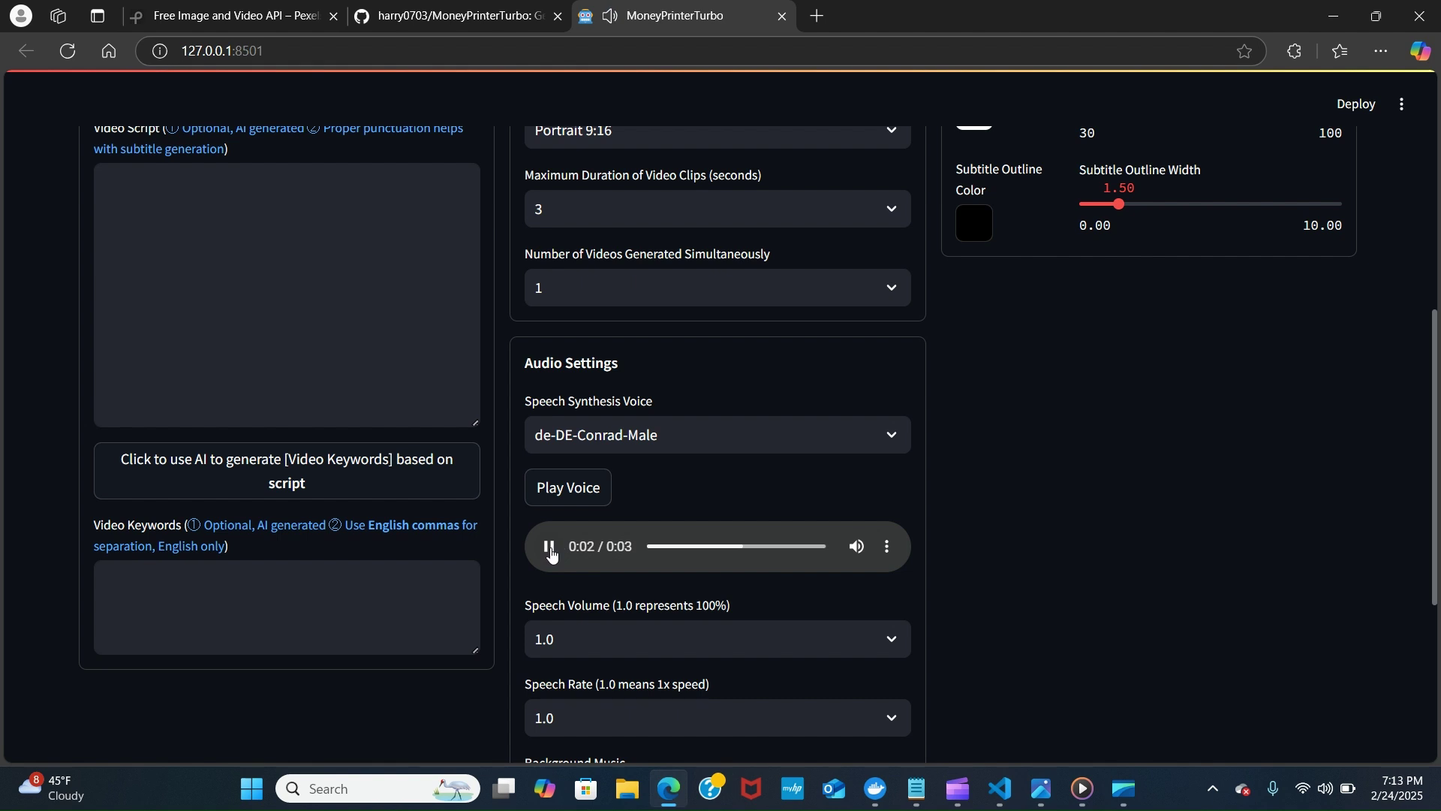
pyautogui.scroll(-3, 668, 508)
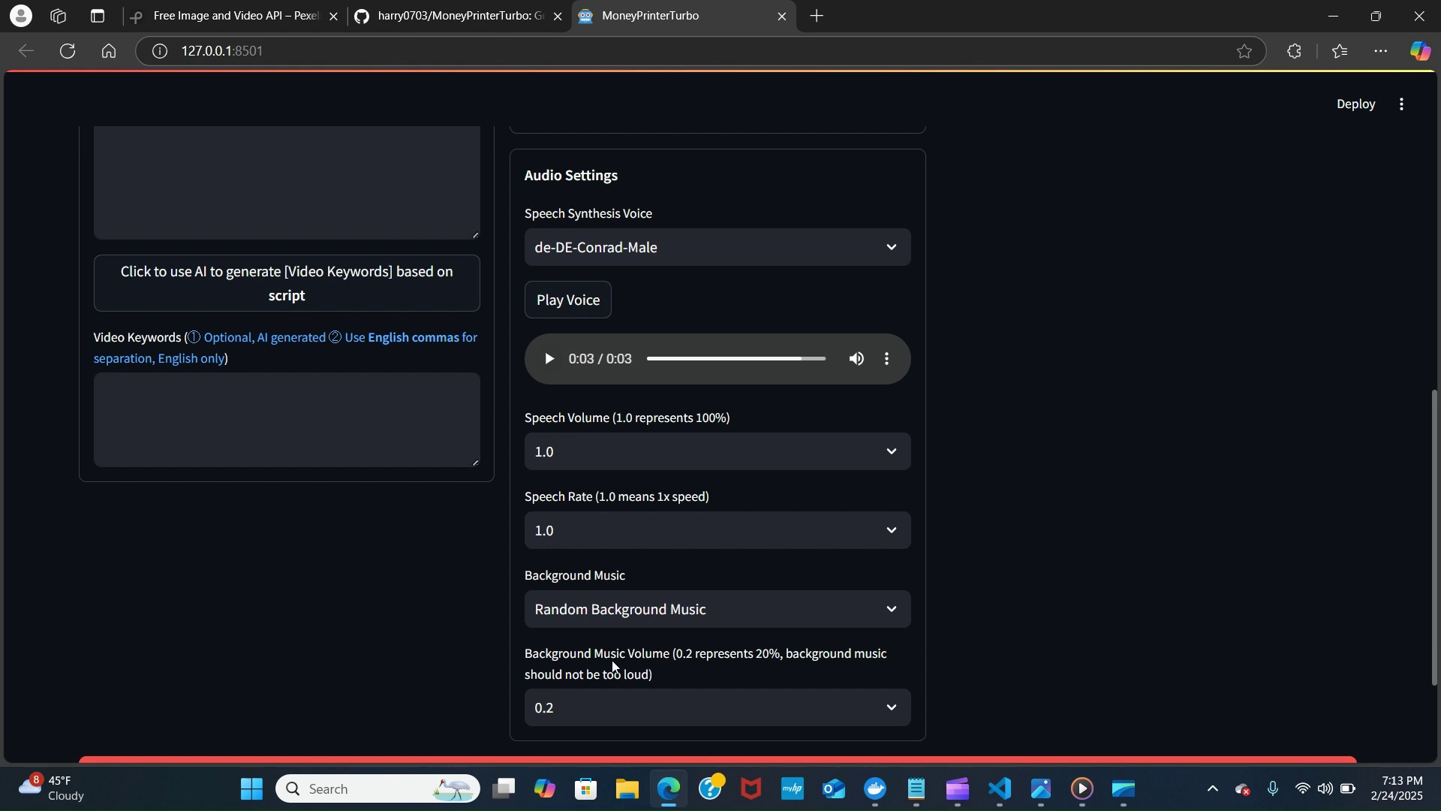
pyautogui.scroll(-2, 617, 667)
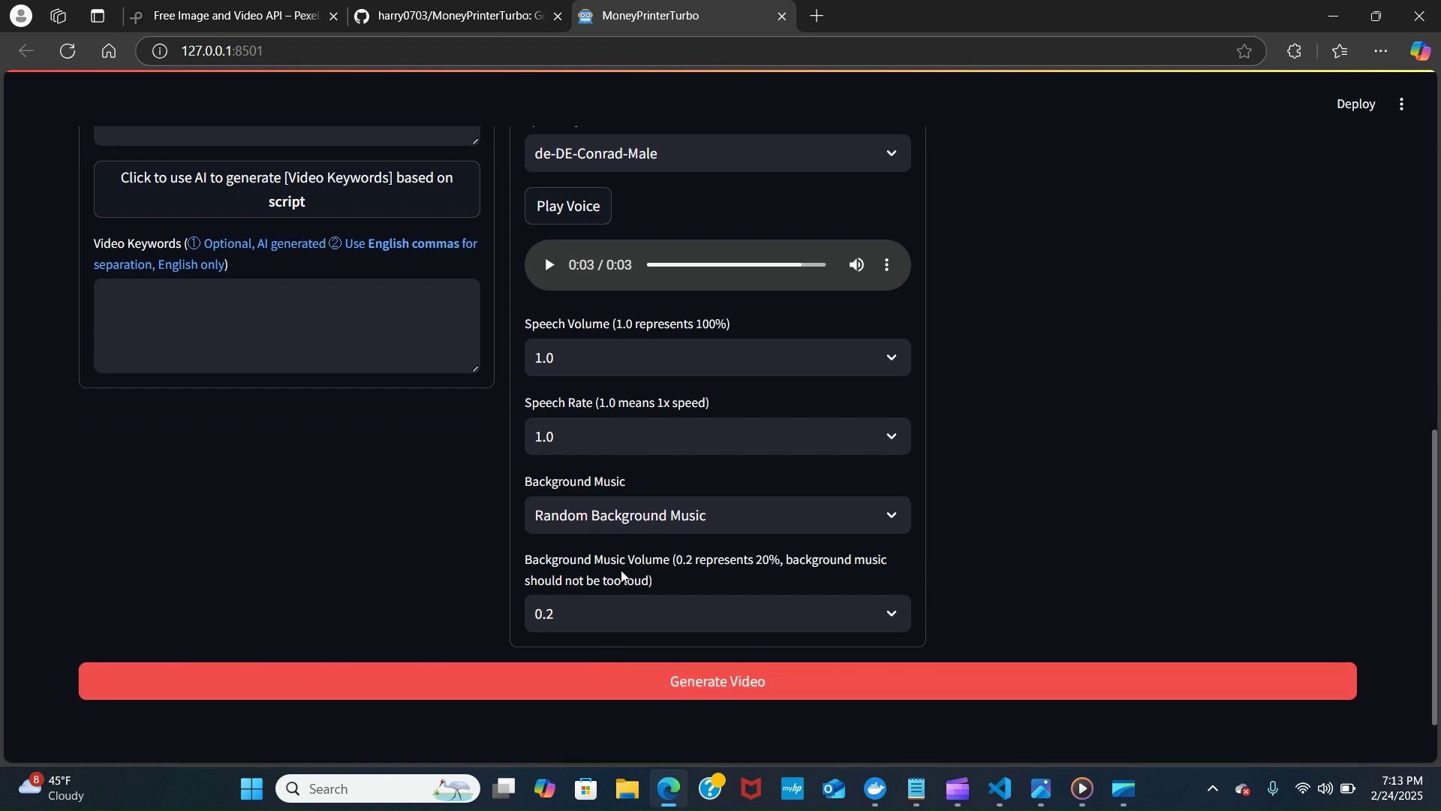
pyautogui.scroll(9, 747, 563)
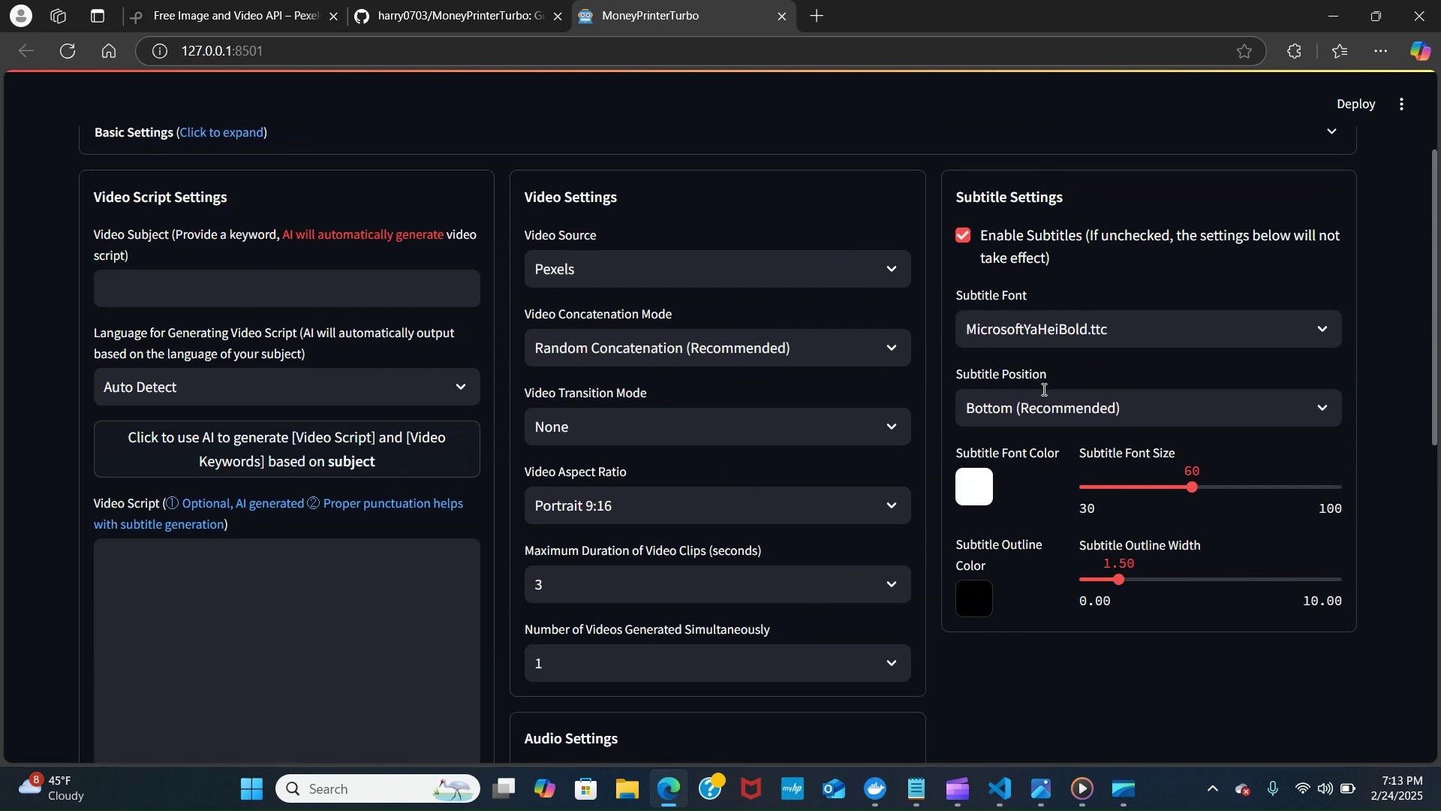
# - Enter 'Health' as the video subject, leaving the script language on Auto Detect
pyautogui.scroll(-3, 925, 507)
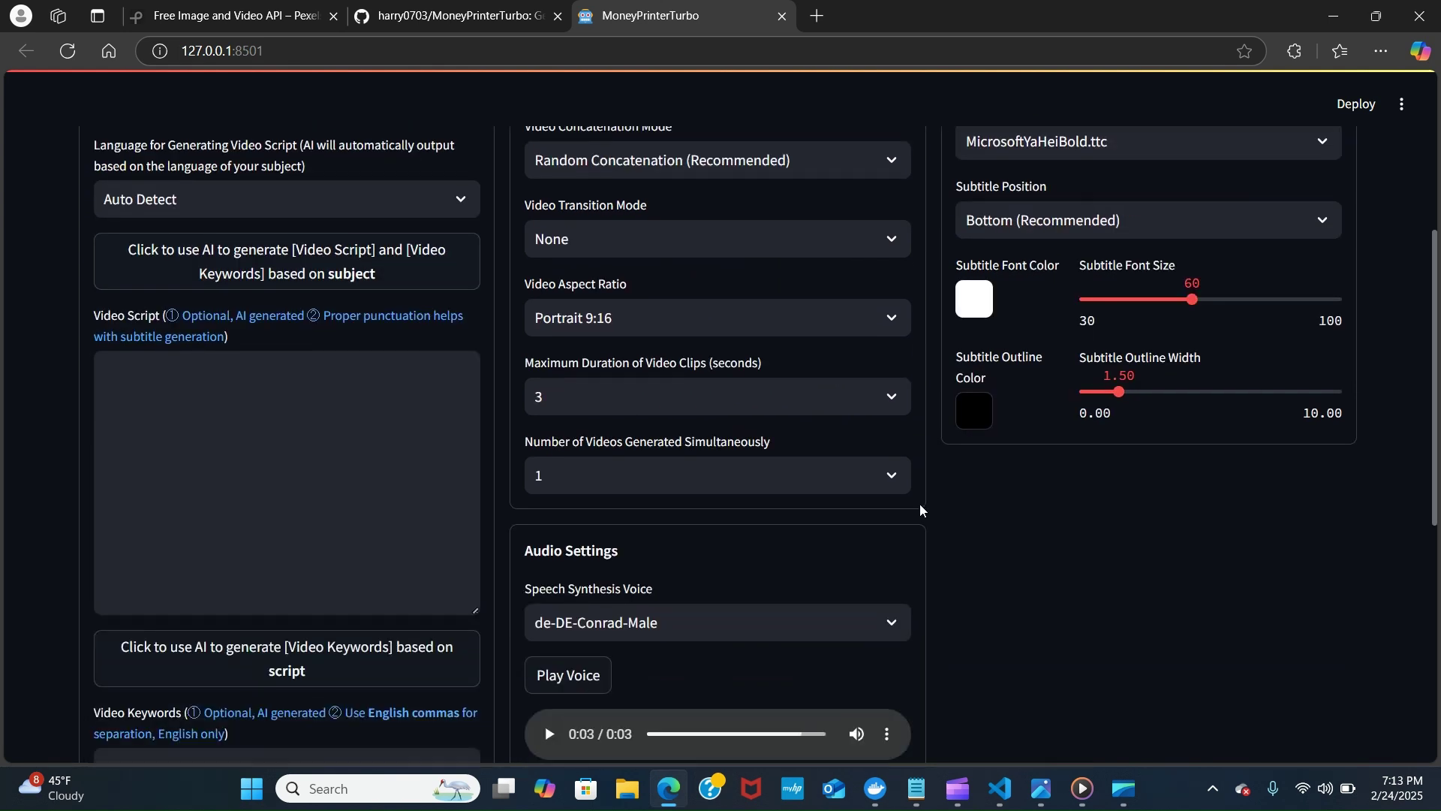
pyautogui.scroll(3, 636, 459)
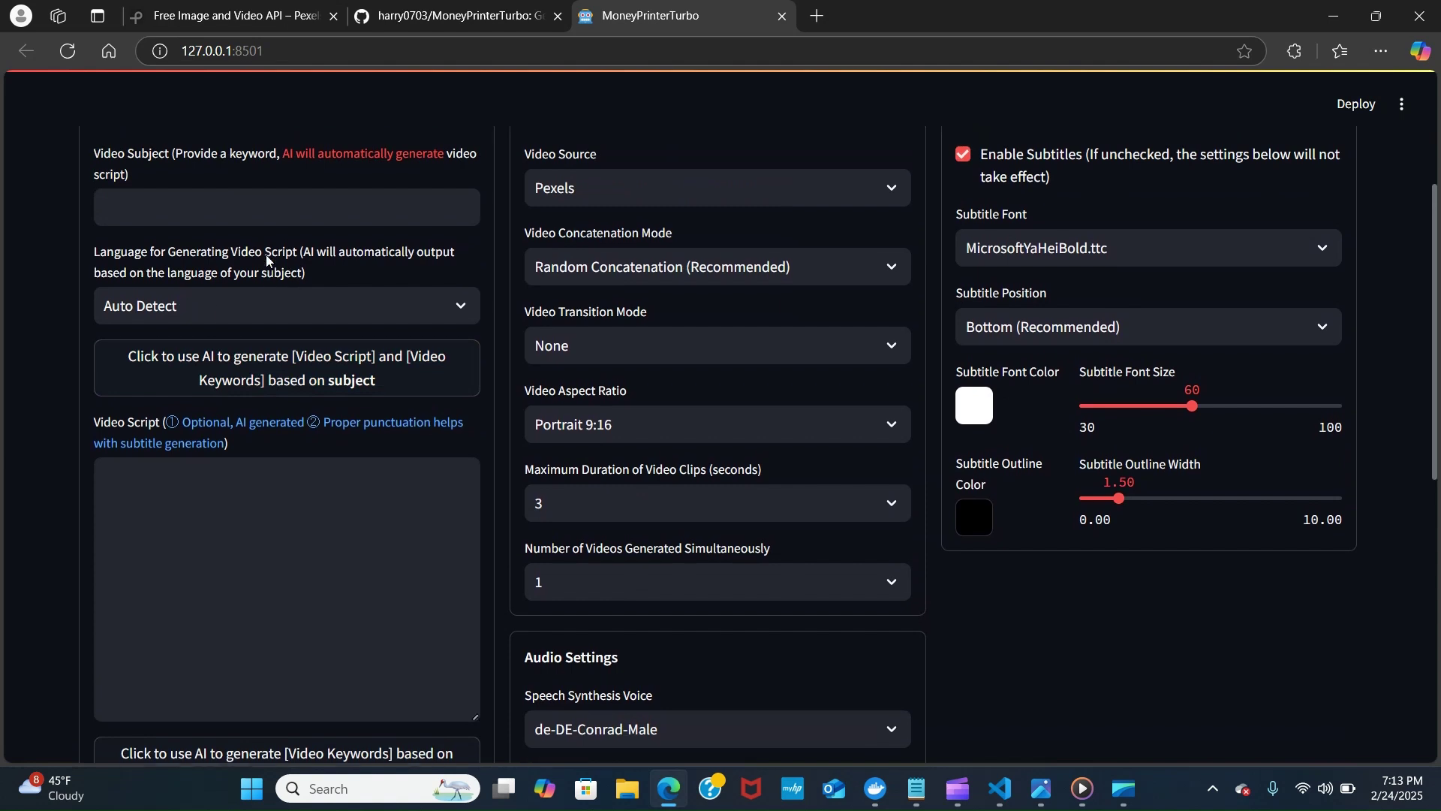
pyautogui.click(172, 274)
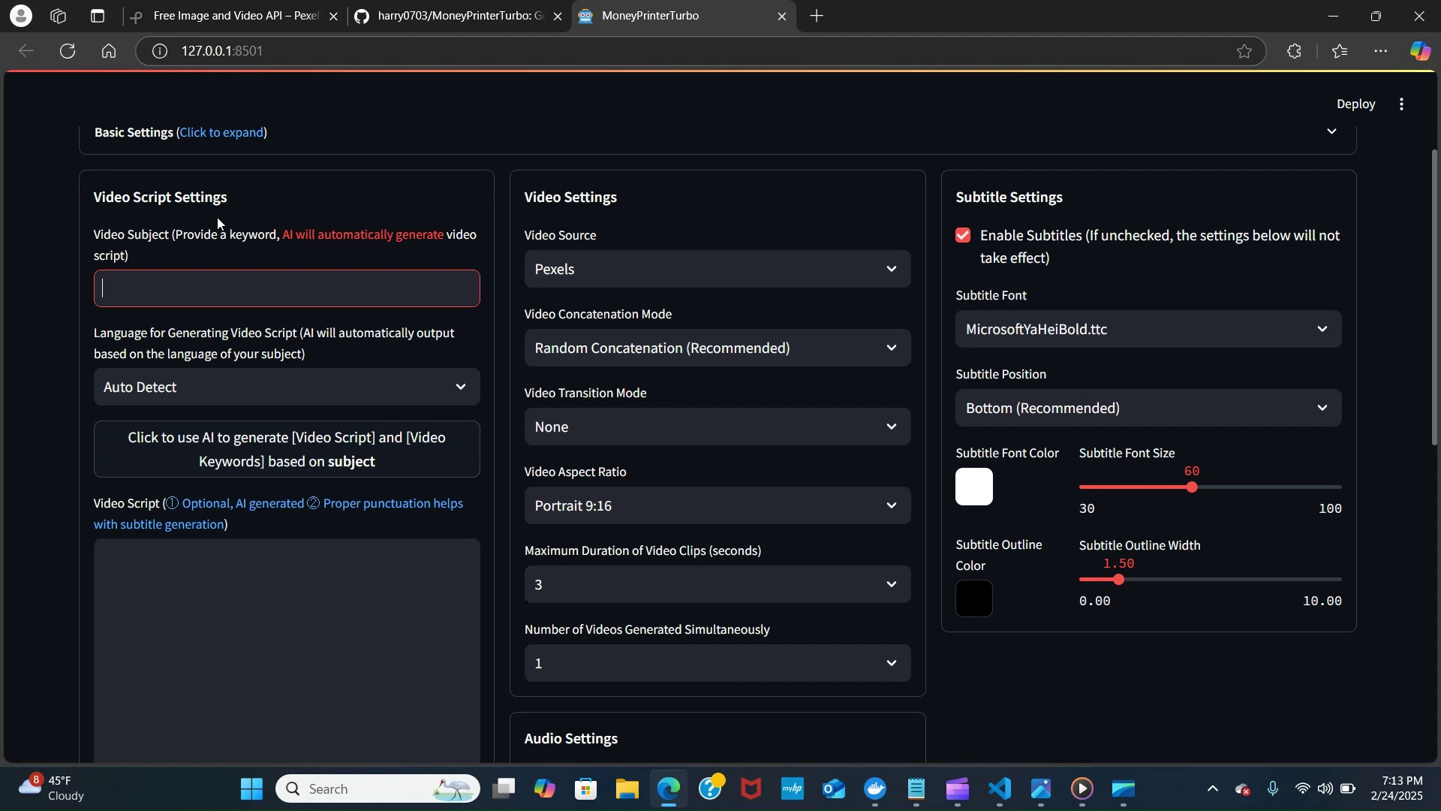
pyautogui.write('Health')
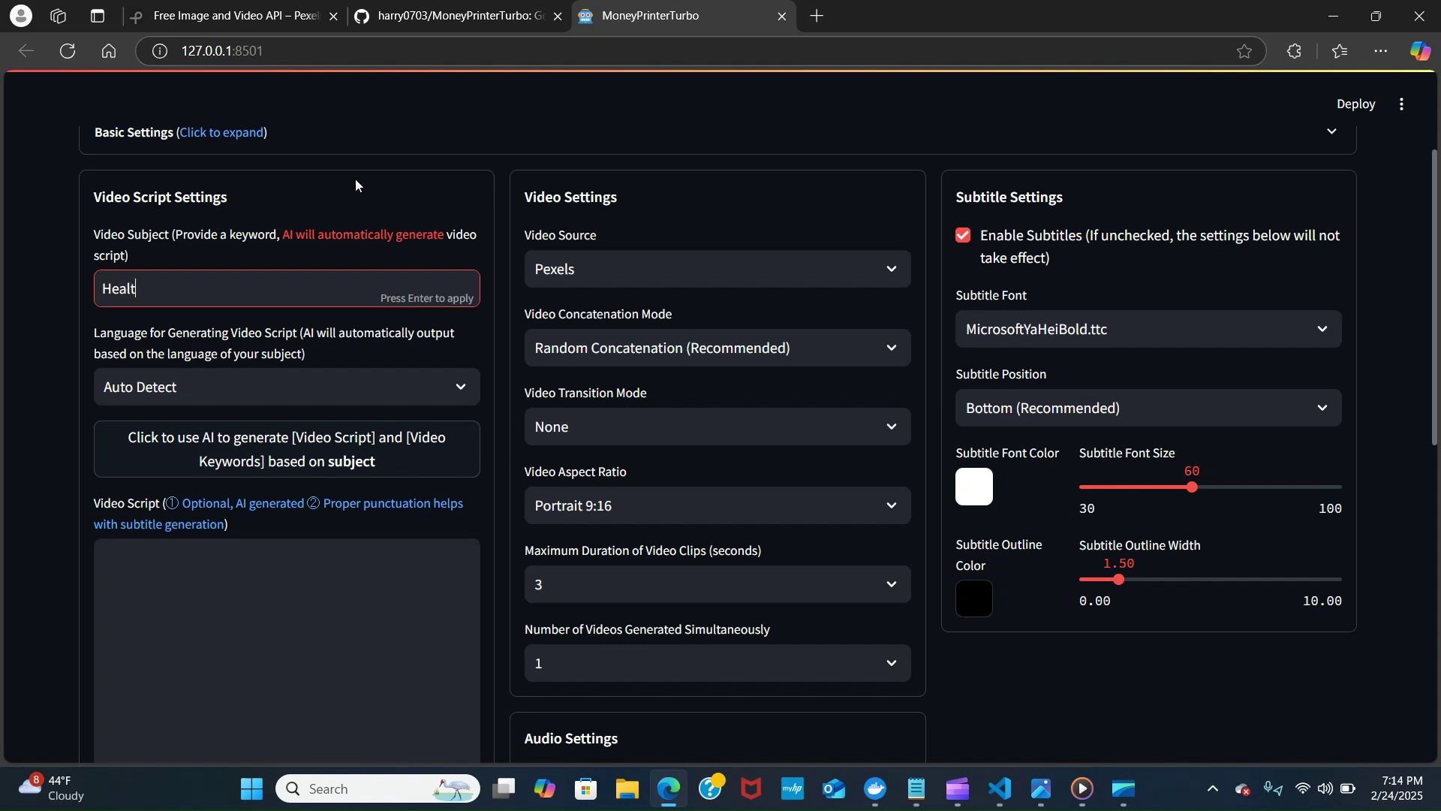
pyautogui.click(443, 387)
pyautogui.click(167, 426)
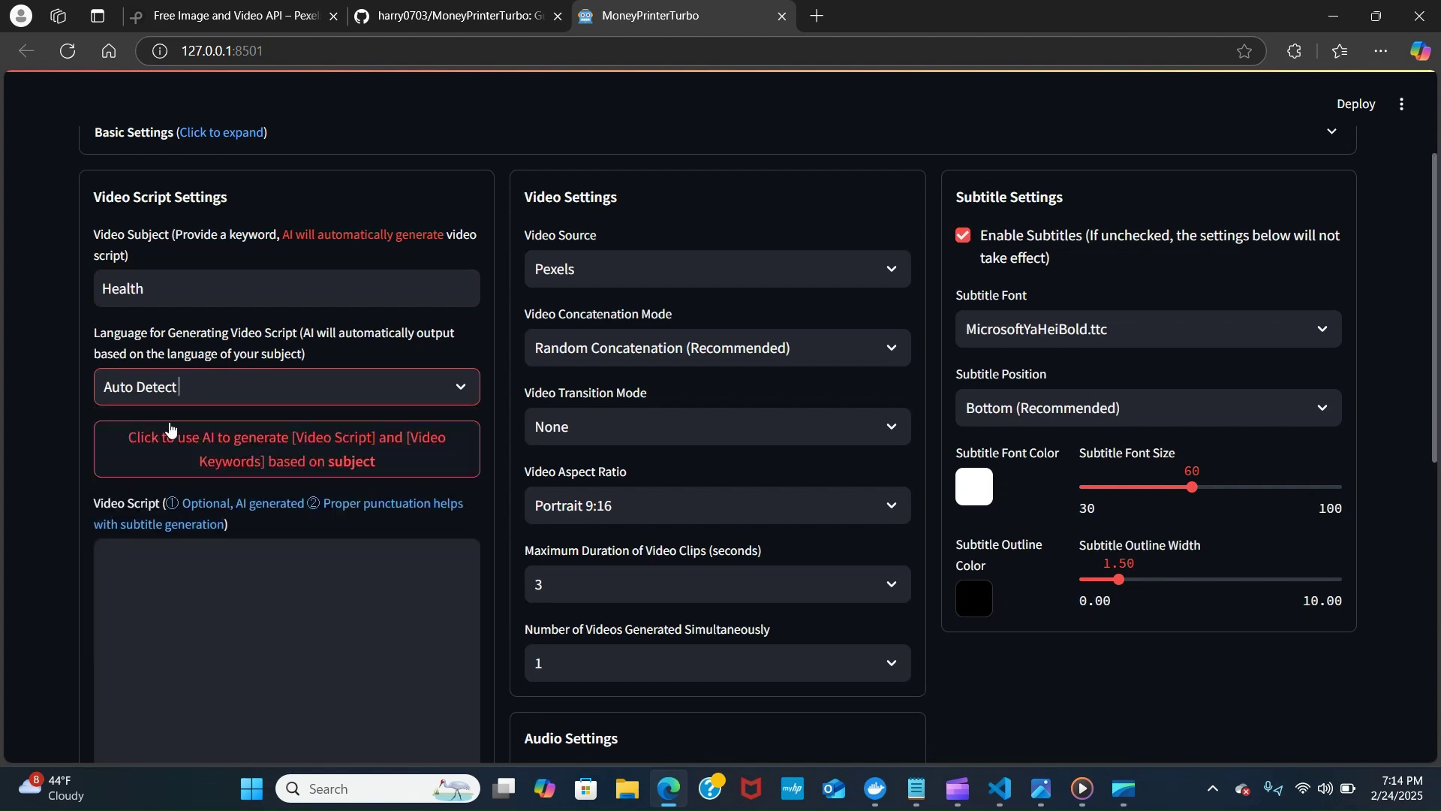
# - Have AI write a video script and keywords for the Health subject
pyautogui.click(289, 451)
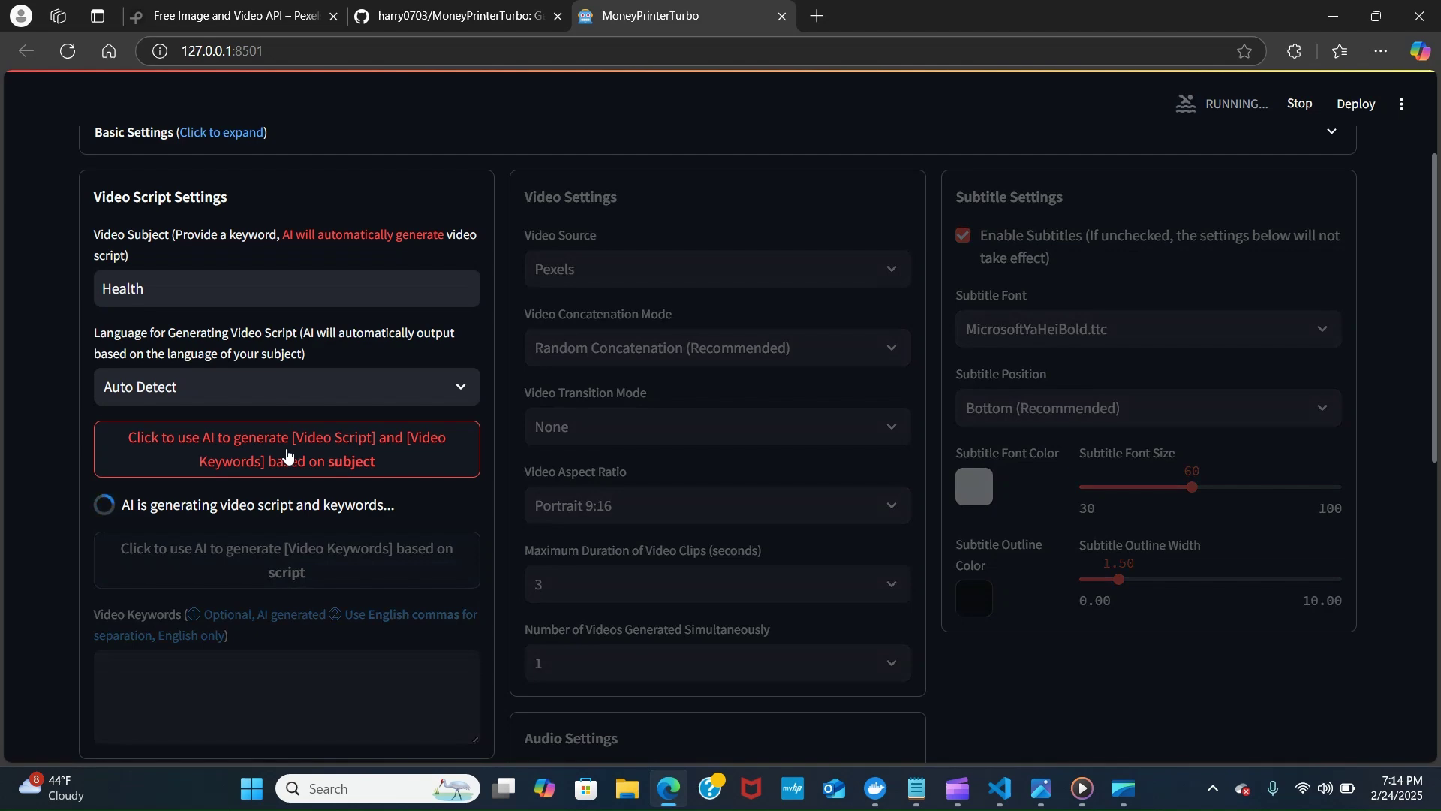
pyautogui.scroll(-3, 239, 527)
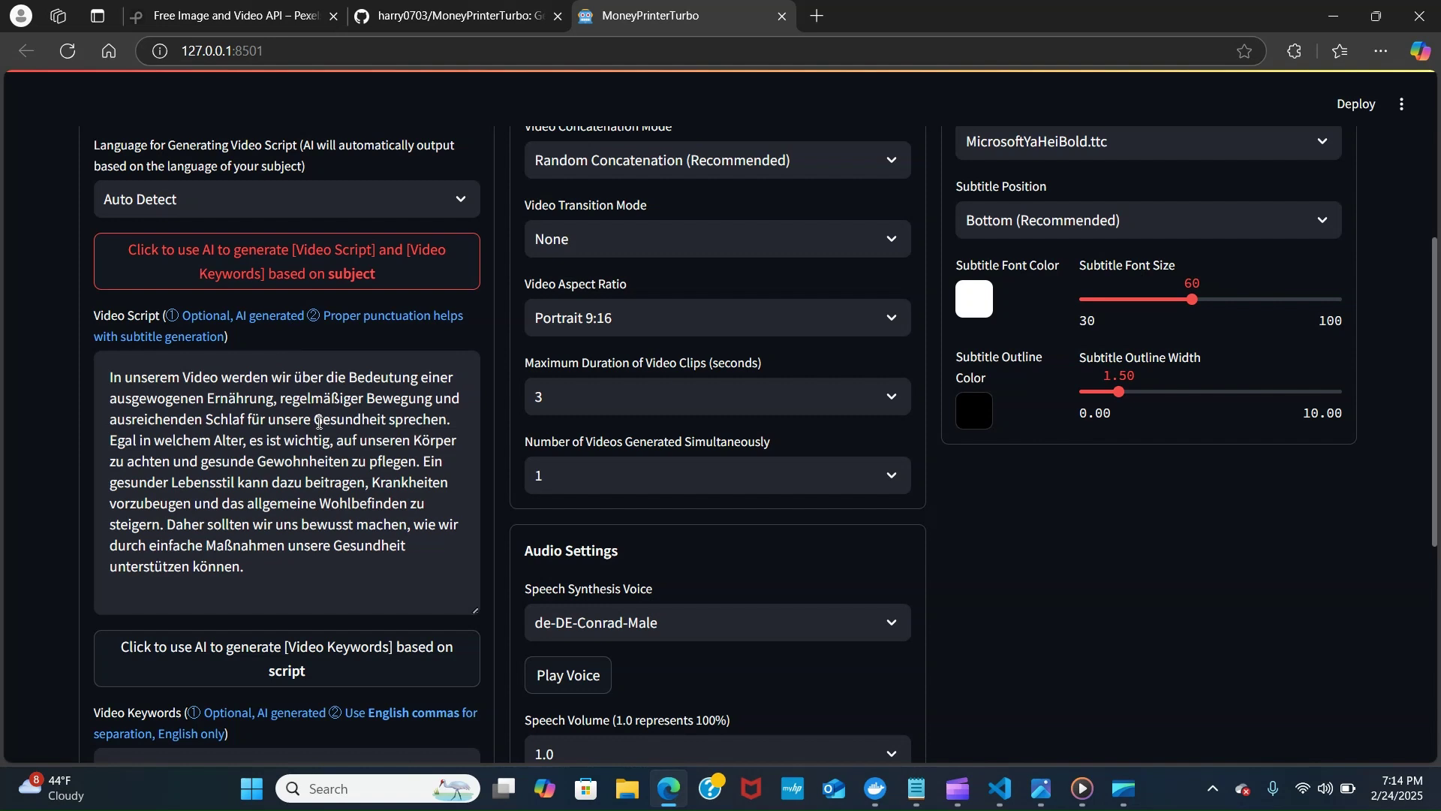
pyautogui.scroll(2, 263, 498)
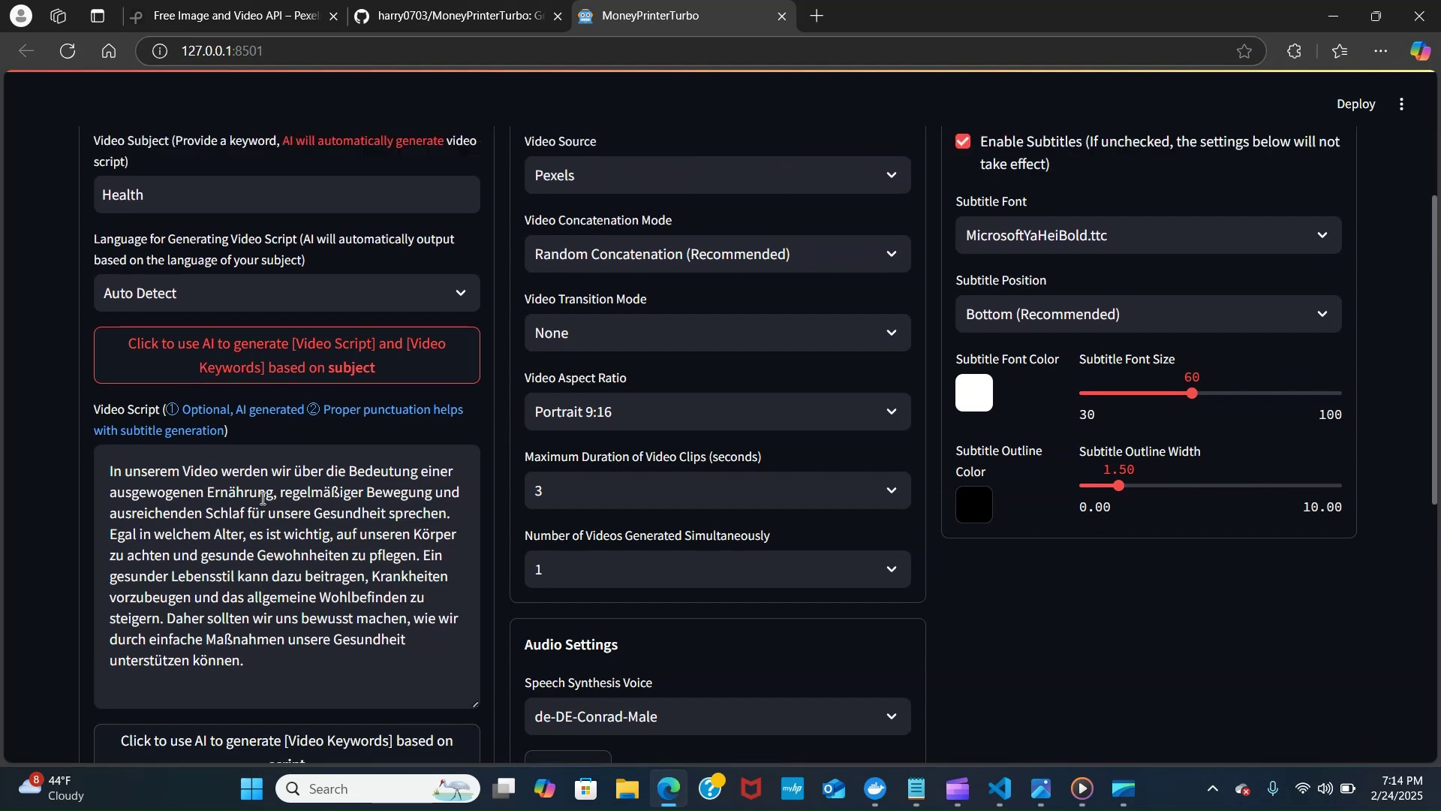
pyautogui.scroll(2, 288, 434)
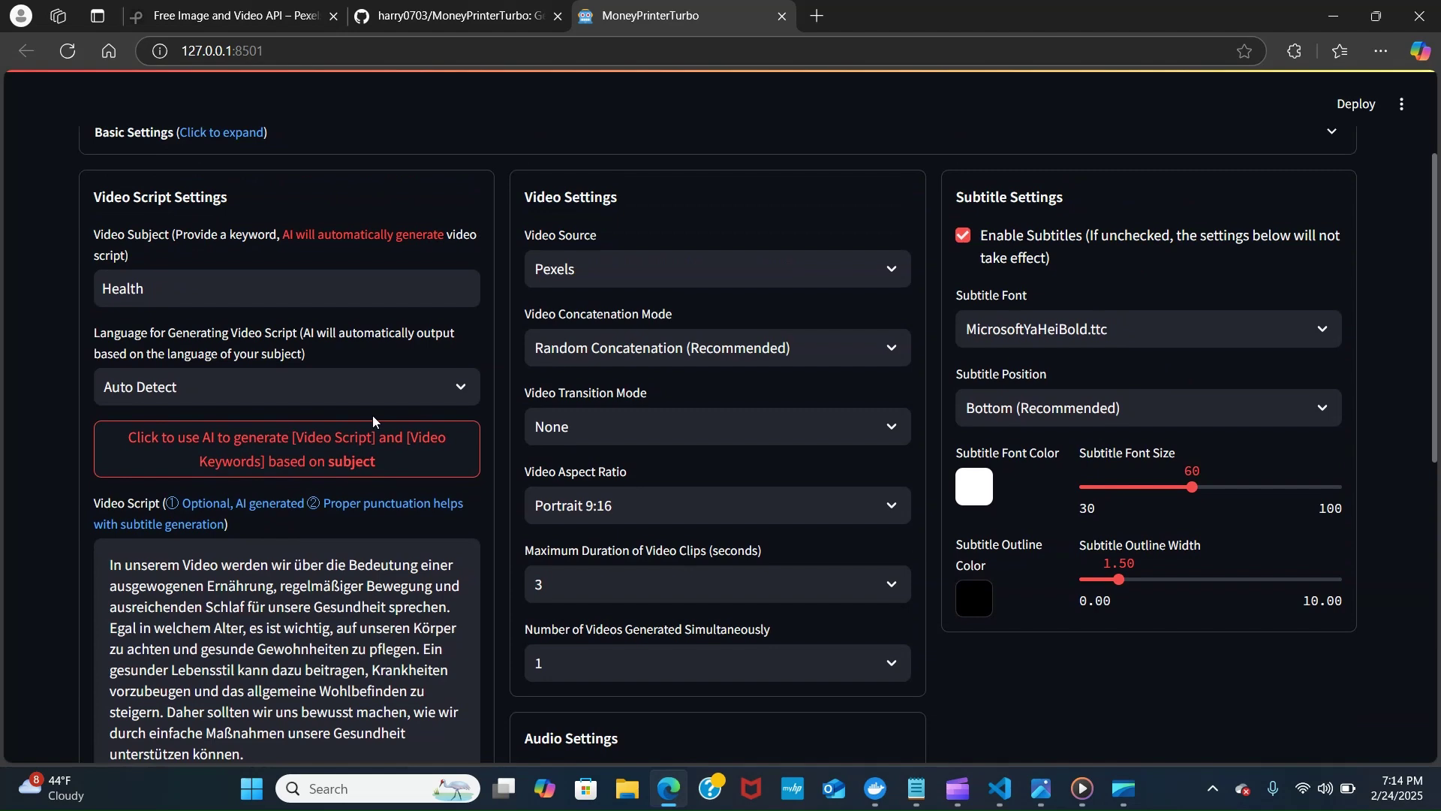
# - Switch the script language to en-US and regenerate the script in English
pyautogui.click(451, 385)
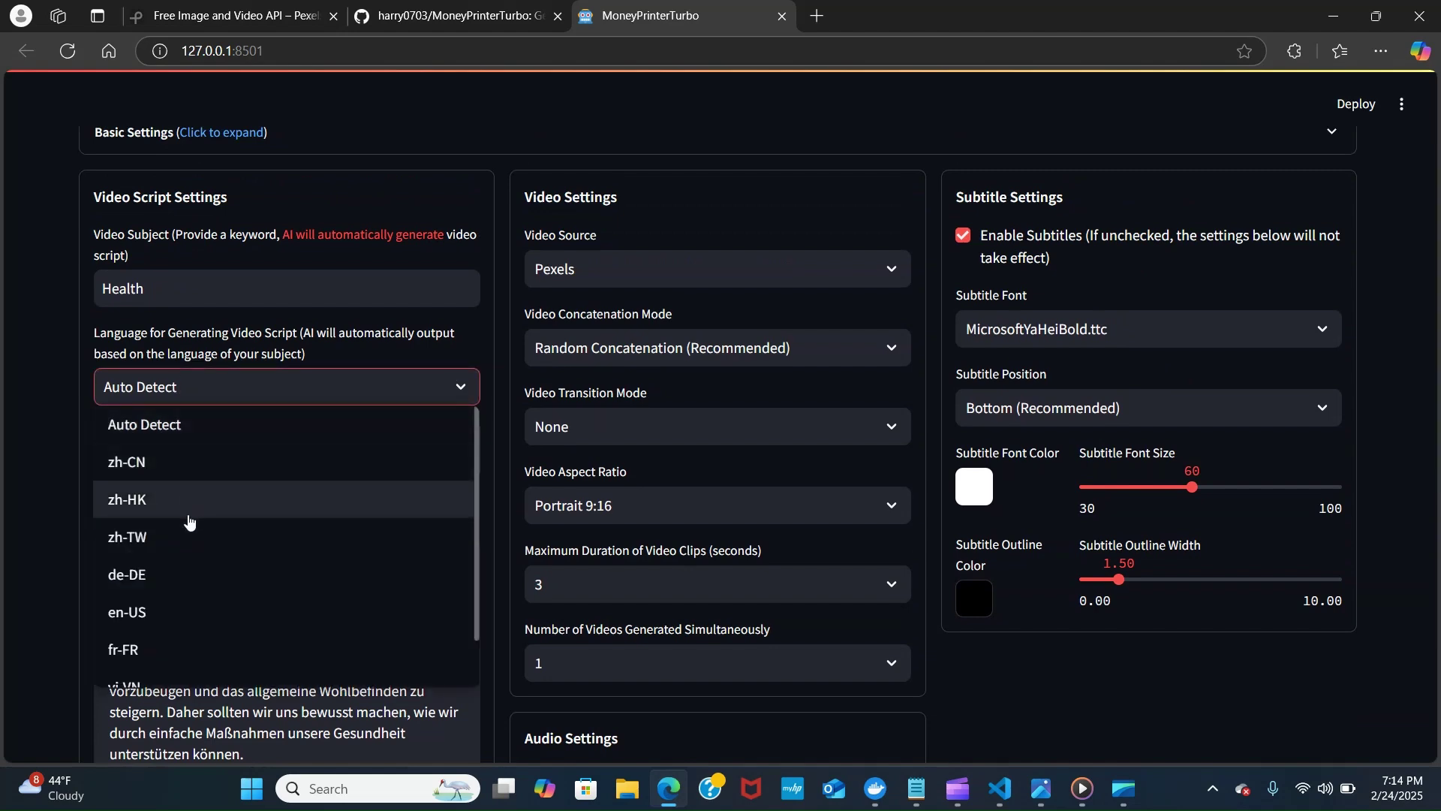
pyautogui.click(158, 612)
pyautogui.click(293, 450)
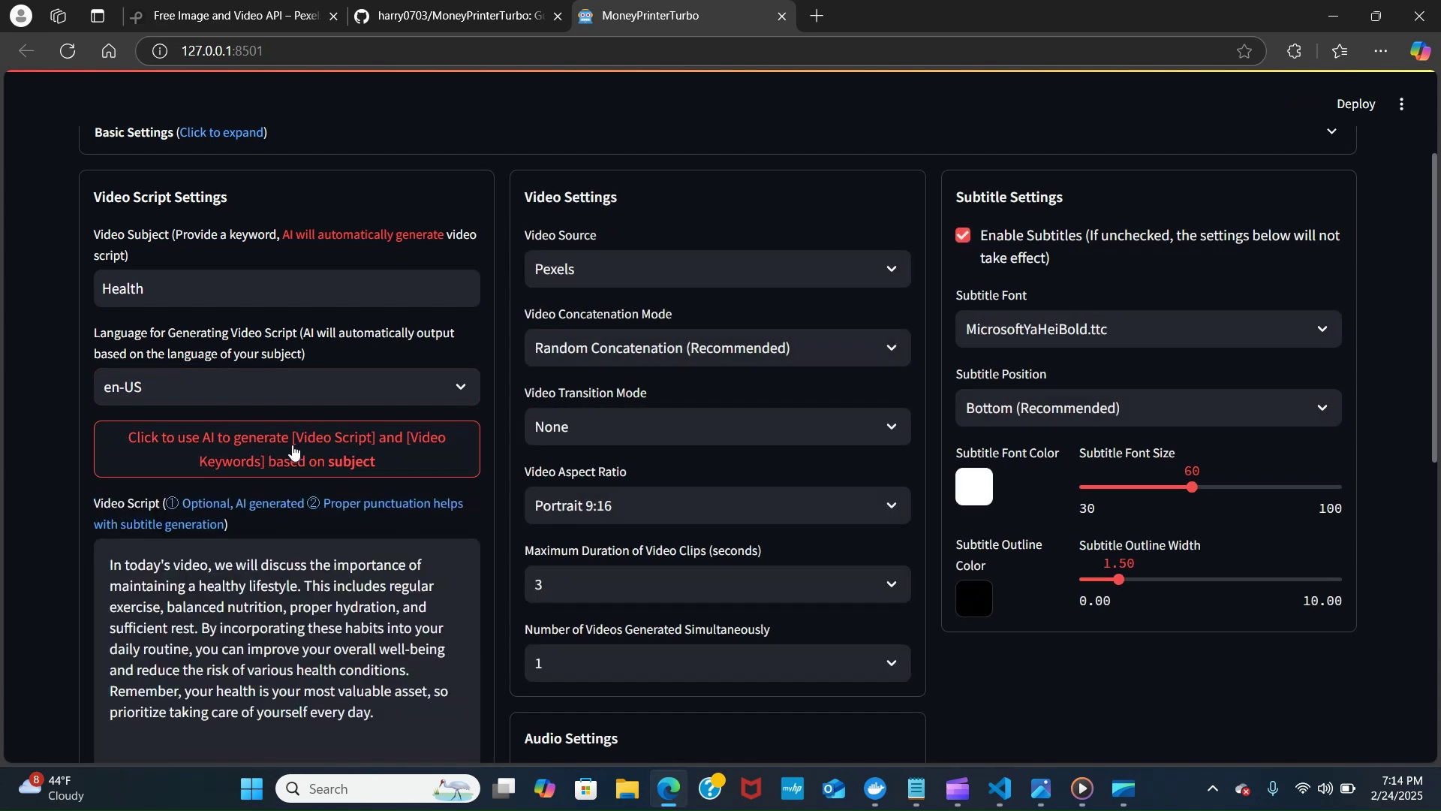
pyautogui.scroll(-2, 256, 529)
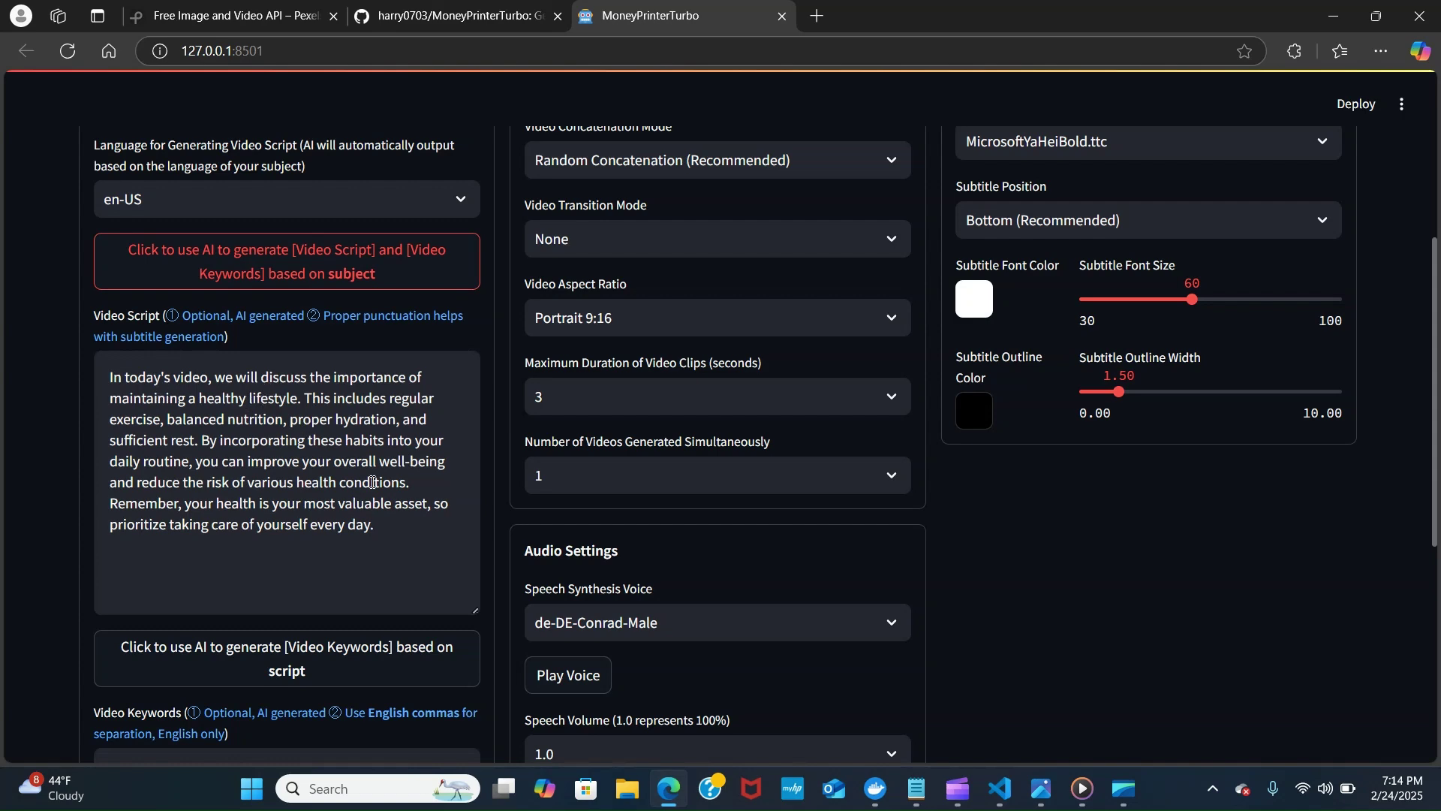
pyautogui.scroll(-2, 372, 482)
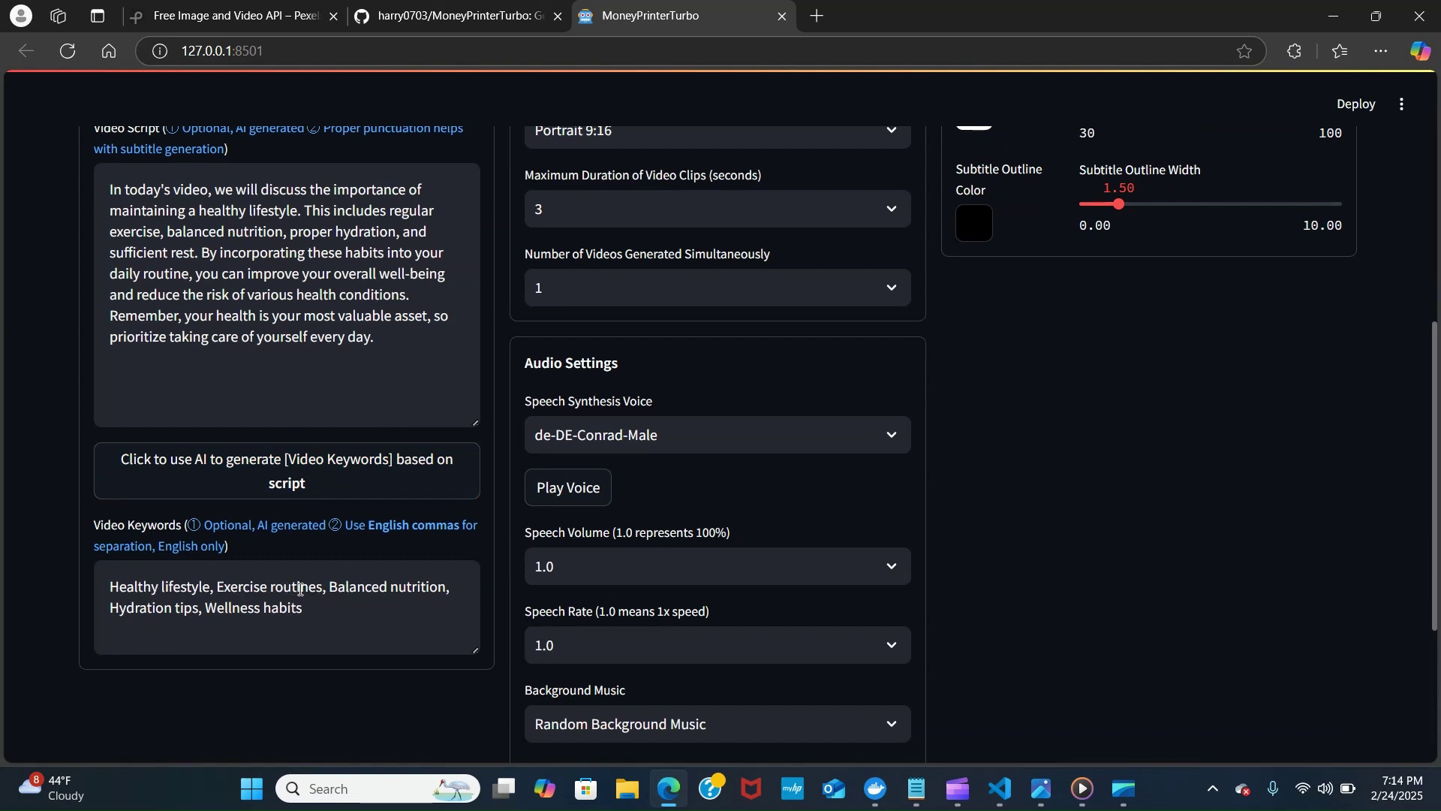
pyautogui.scroll(4, 374, 583)
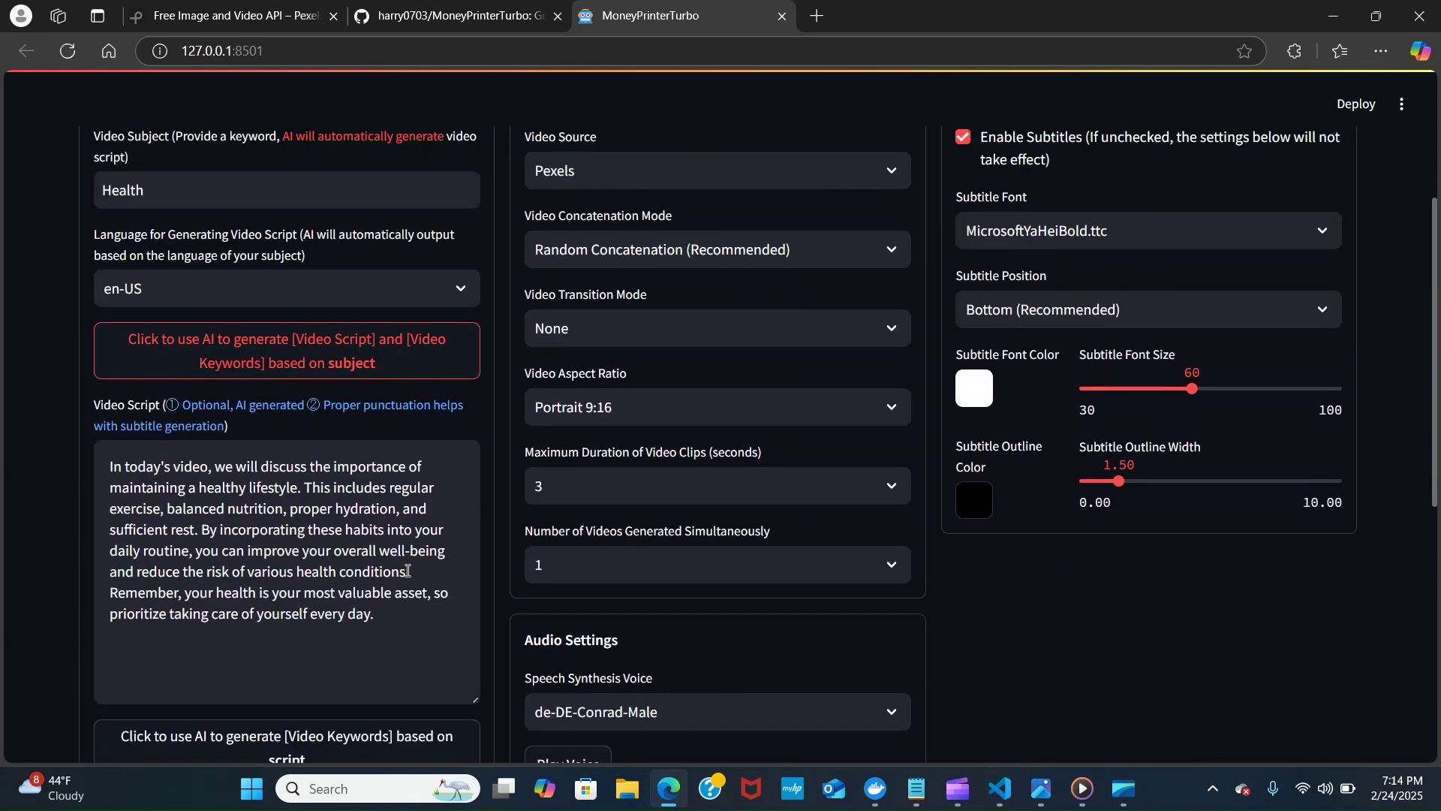
pyautogui.scroll(-3, 407, 571)
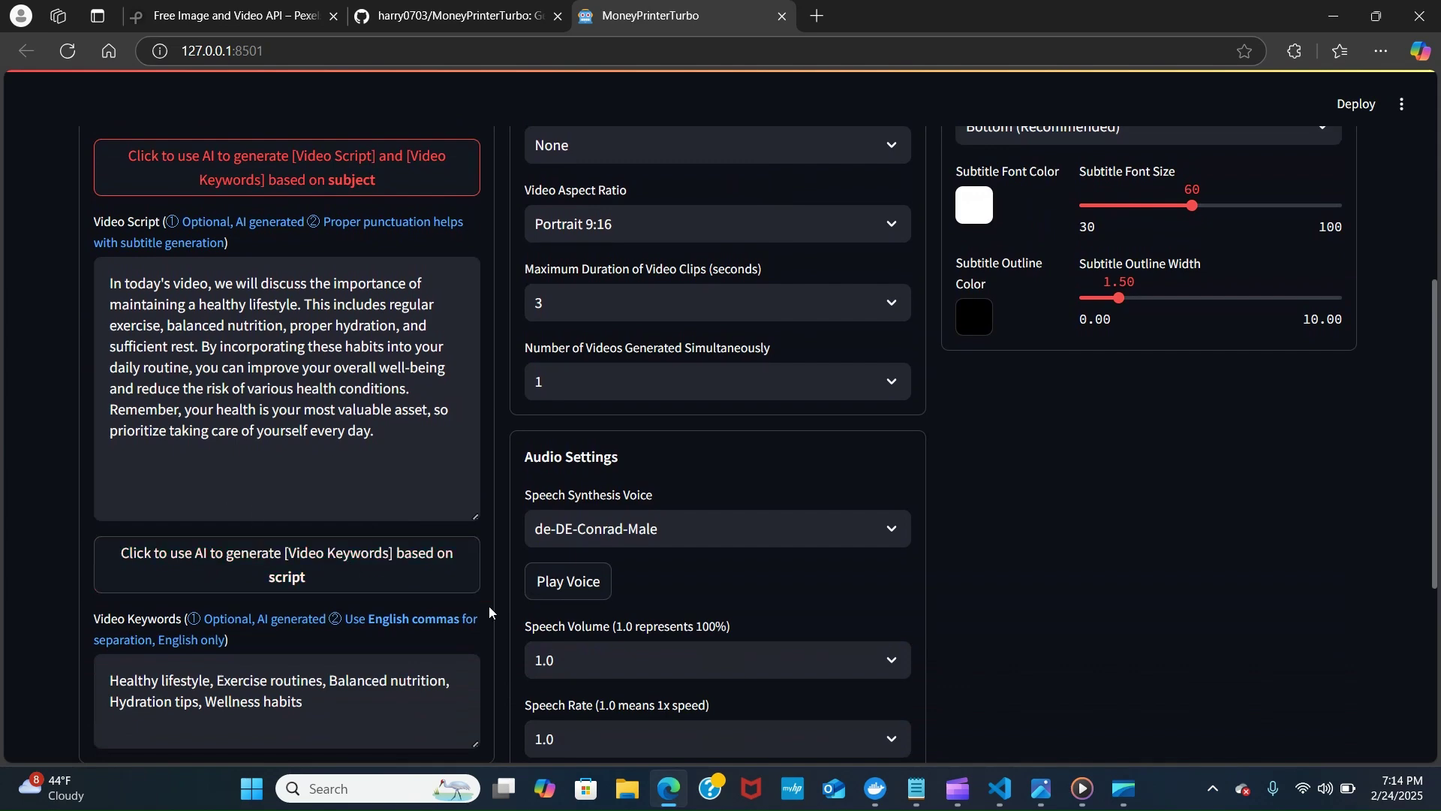
pyautogui.scroll(-2, 737, 546)
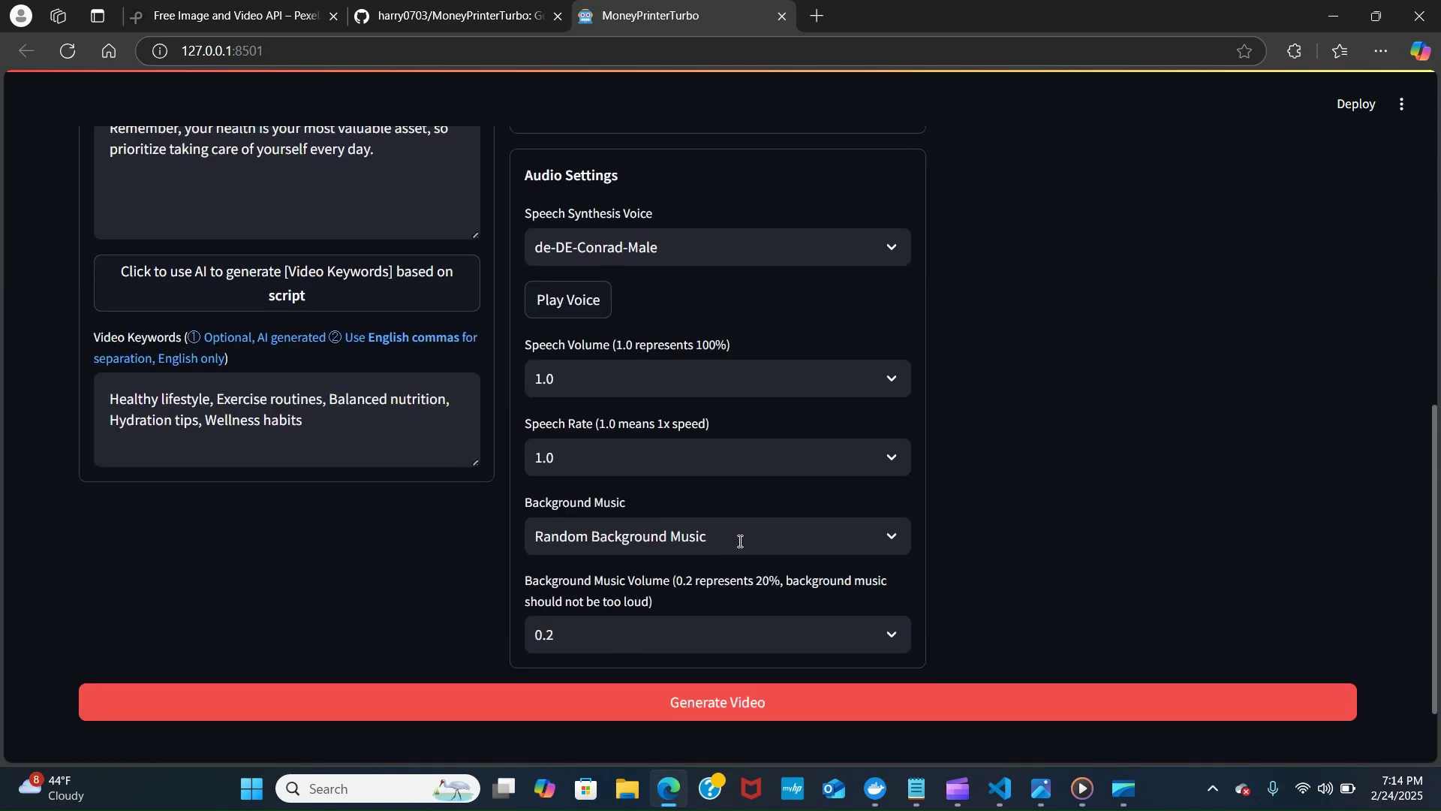
pyautogui.scroll(1, 955, 539)
pyautogui.scroll(2, 698, 213)
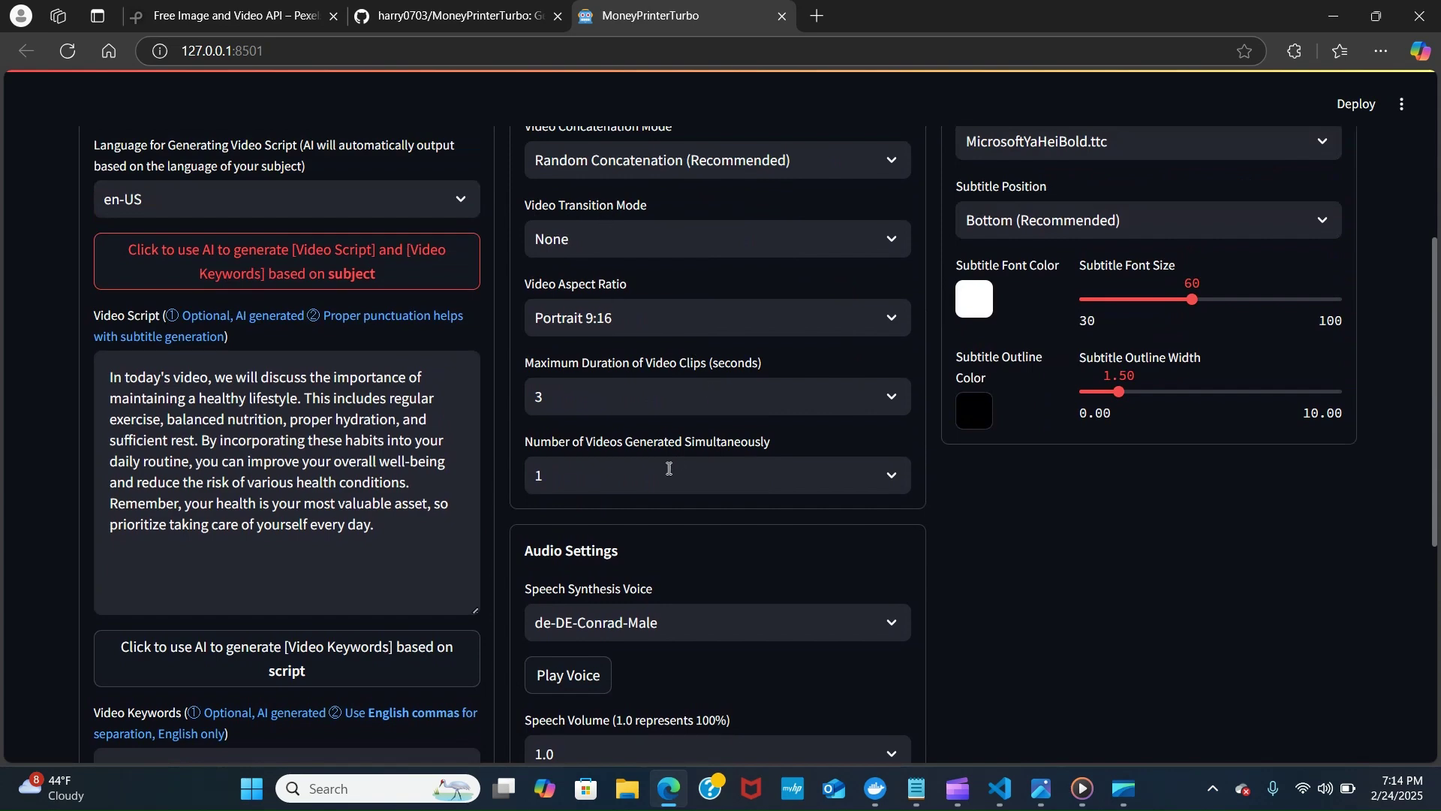
pyautogui.scroll(-5, 712, 458)
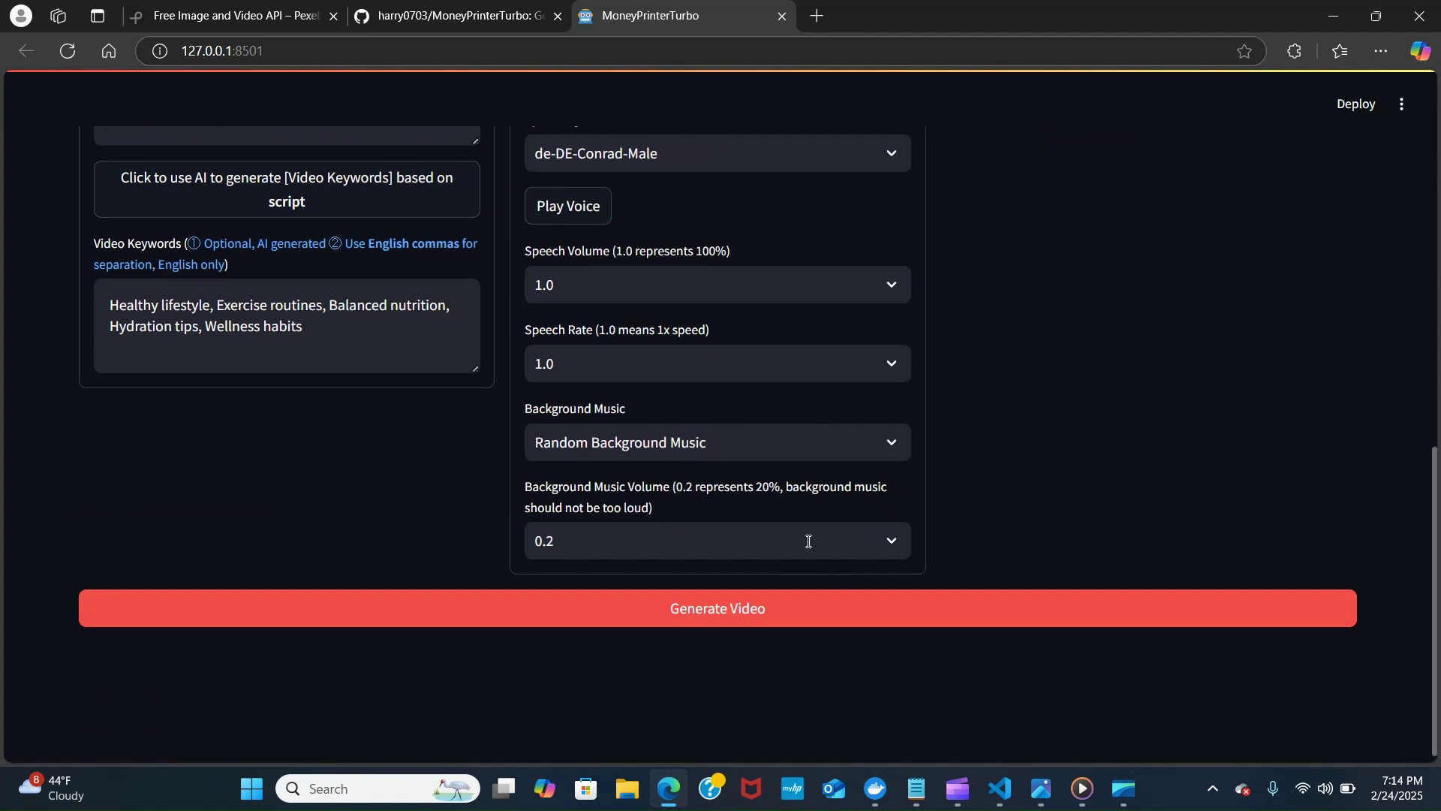
pyautogui.scroll(1, 770, 638)
pyautogui.scroll(-1, 760, 646)
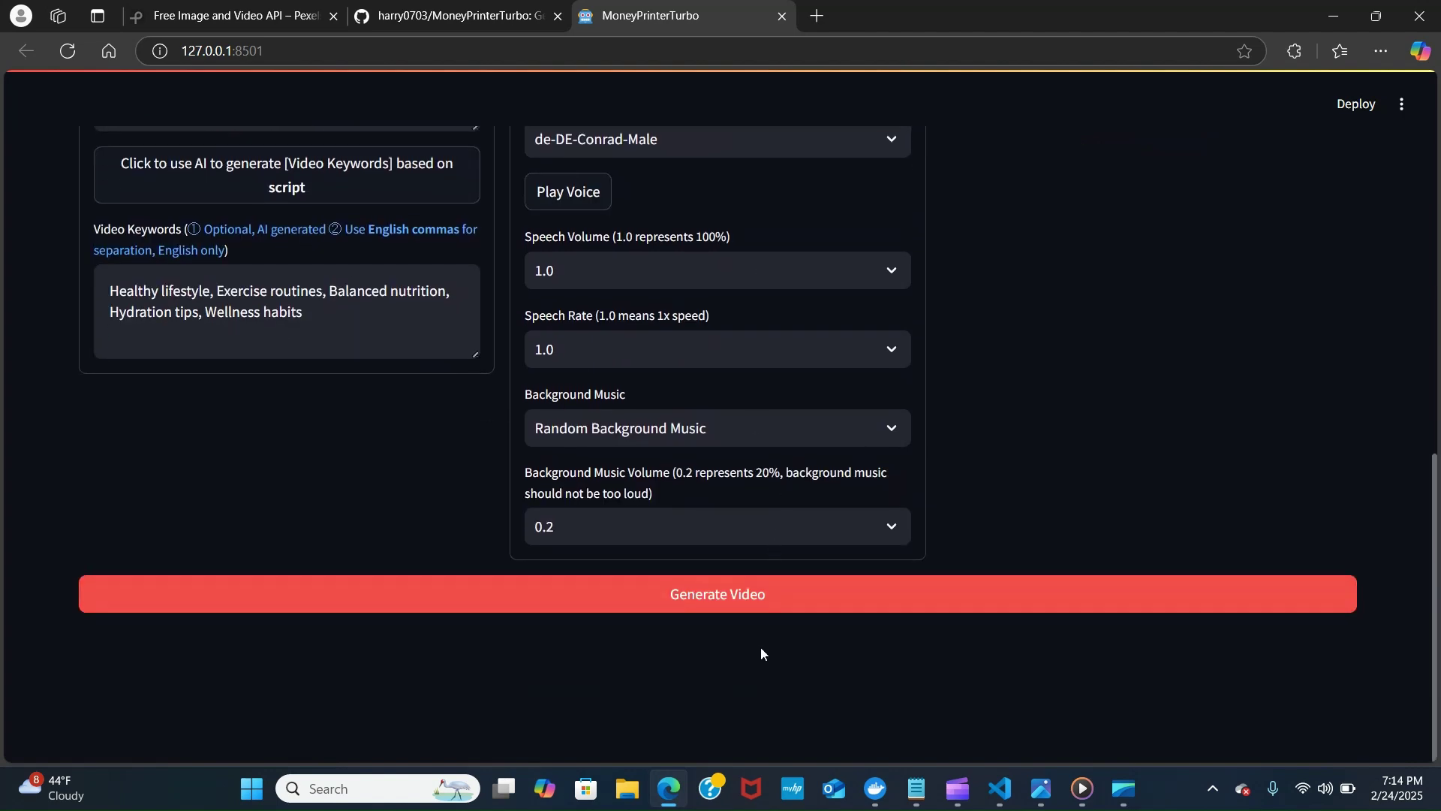
# - Generate the video and scroll down to the finished 0:25 clip in the preview player
pyautogui.click(740, 591)
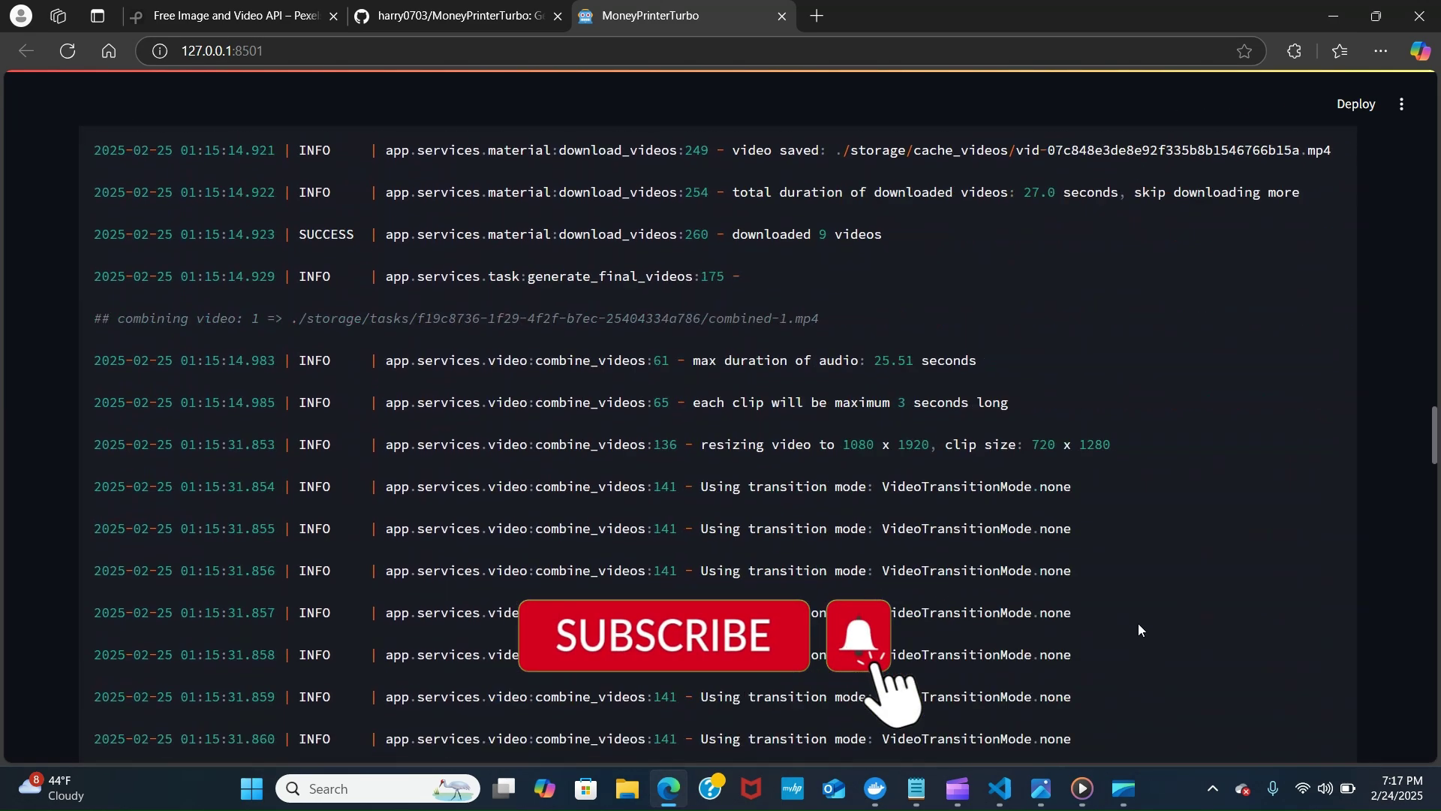
pyautogui.scroll(-20, 1138, 623)
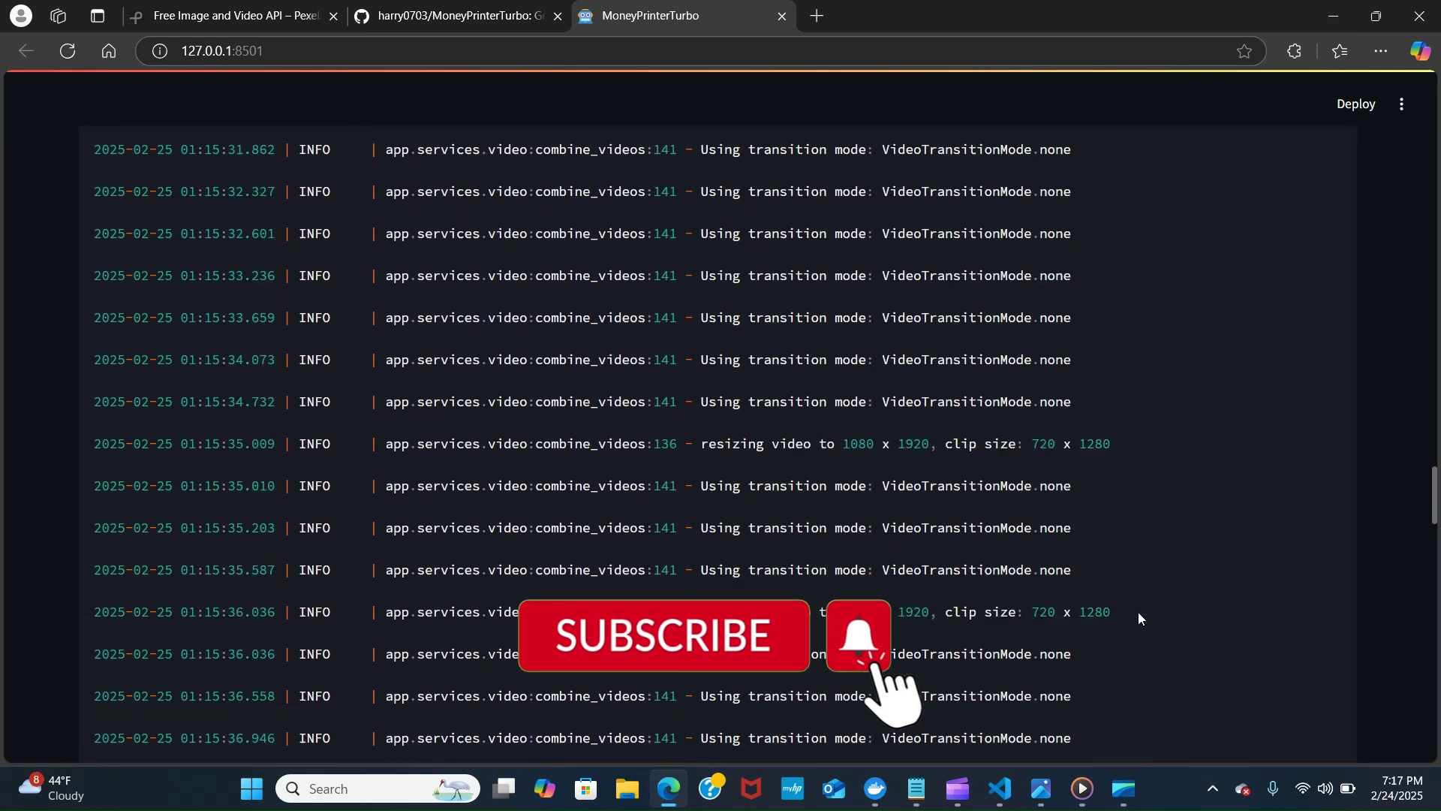
pyautogui.scroll(-6, 1269, 619)
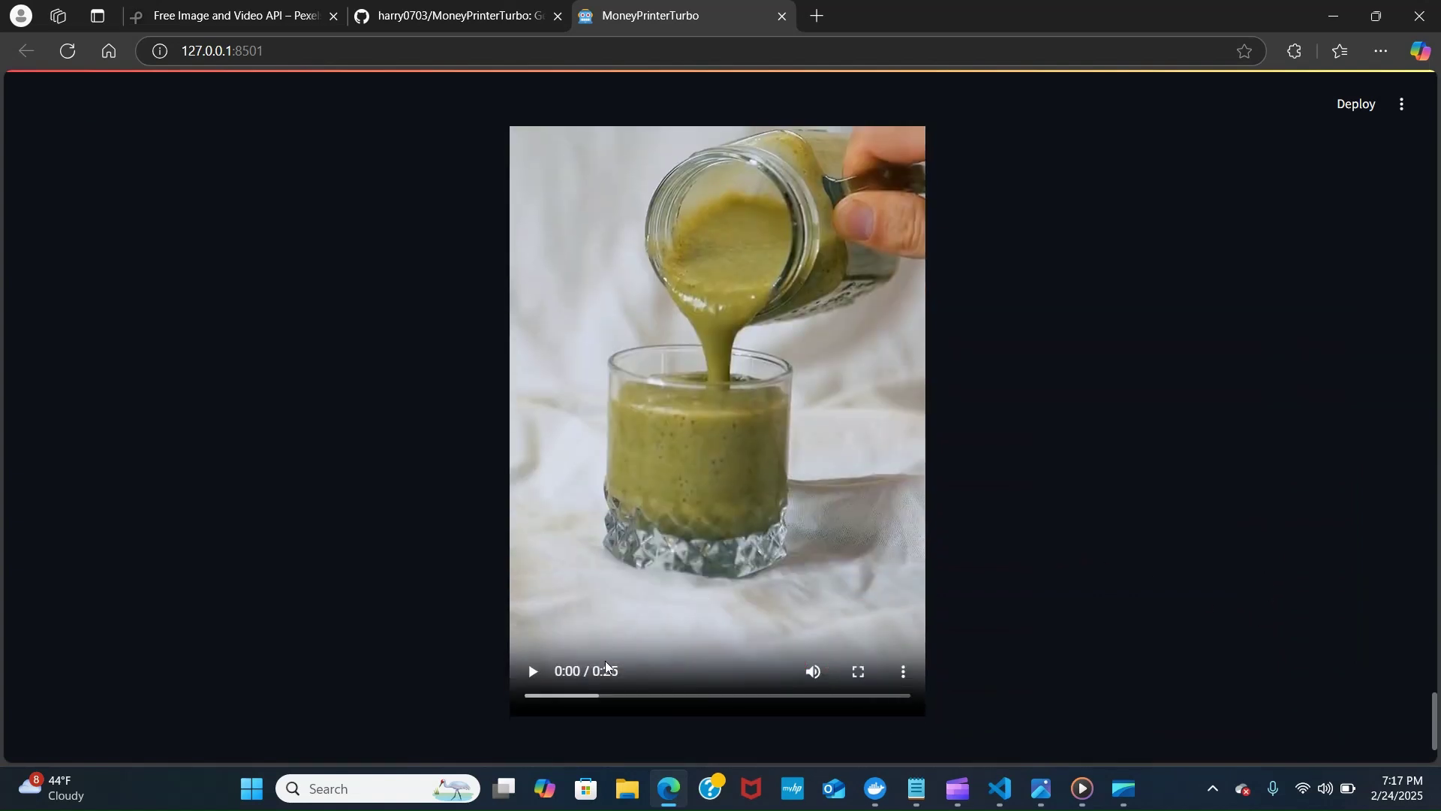
# - Play the generated health video with its subtitles through to 0:25
pyautogui.click(533, 671)
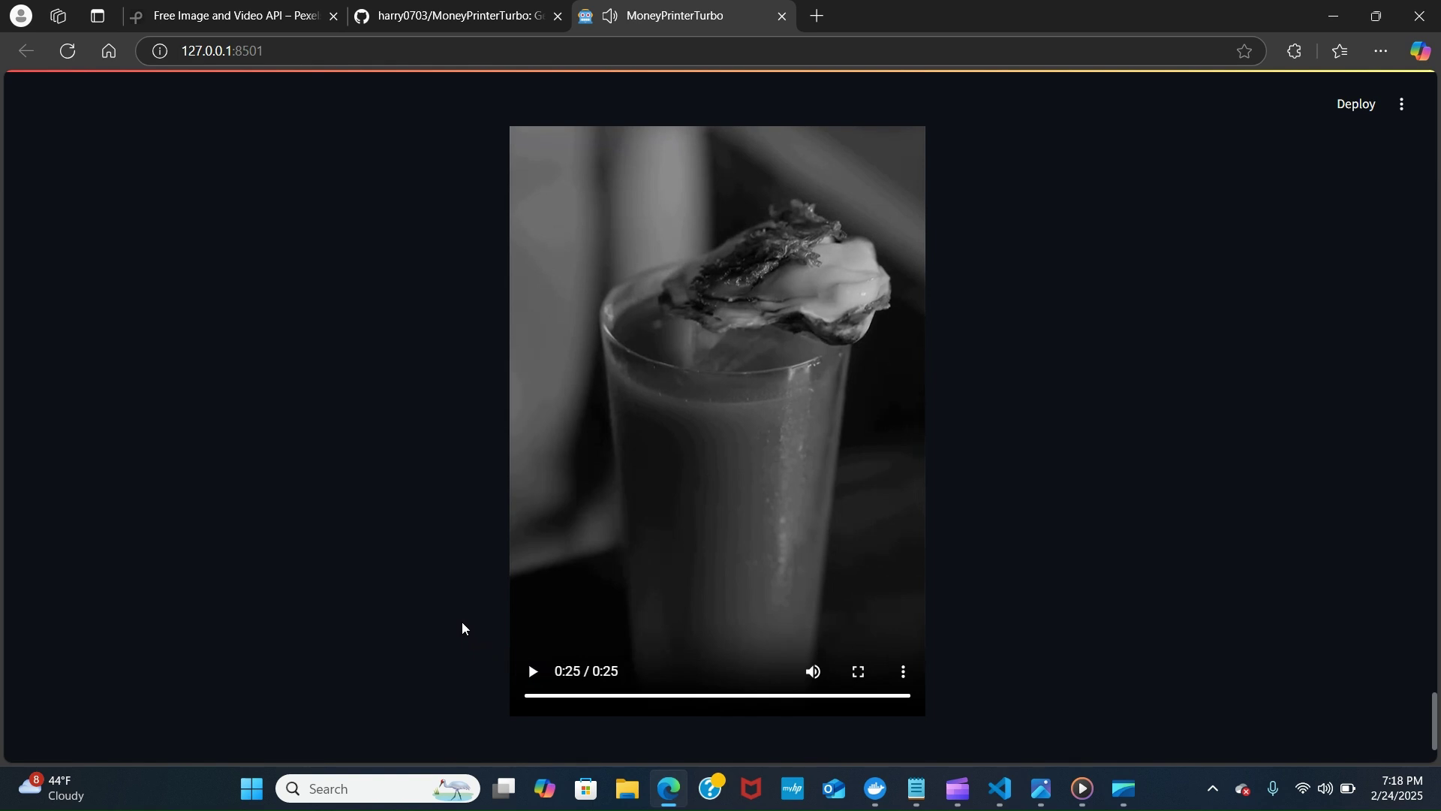
pyautogui.scroll(5, 463, 625)
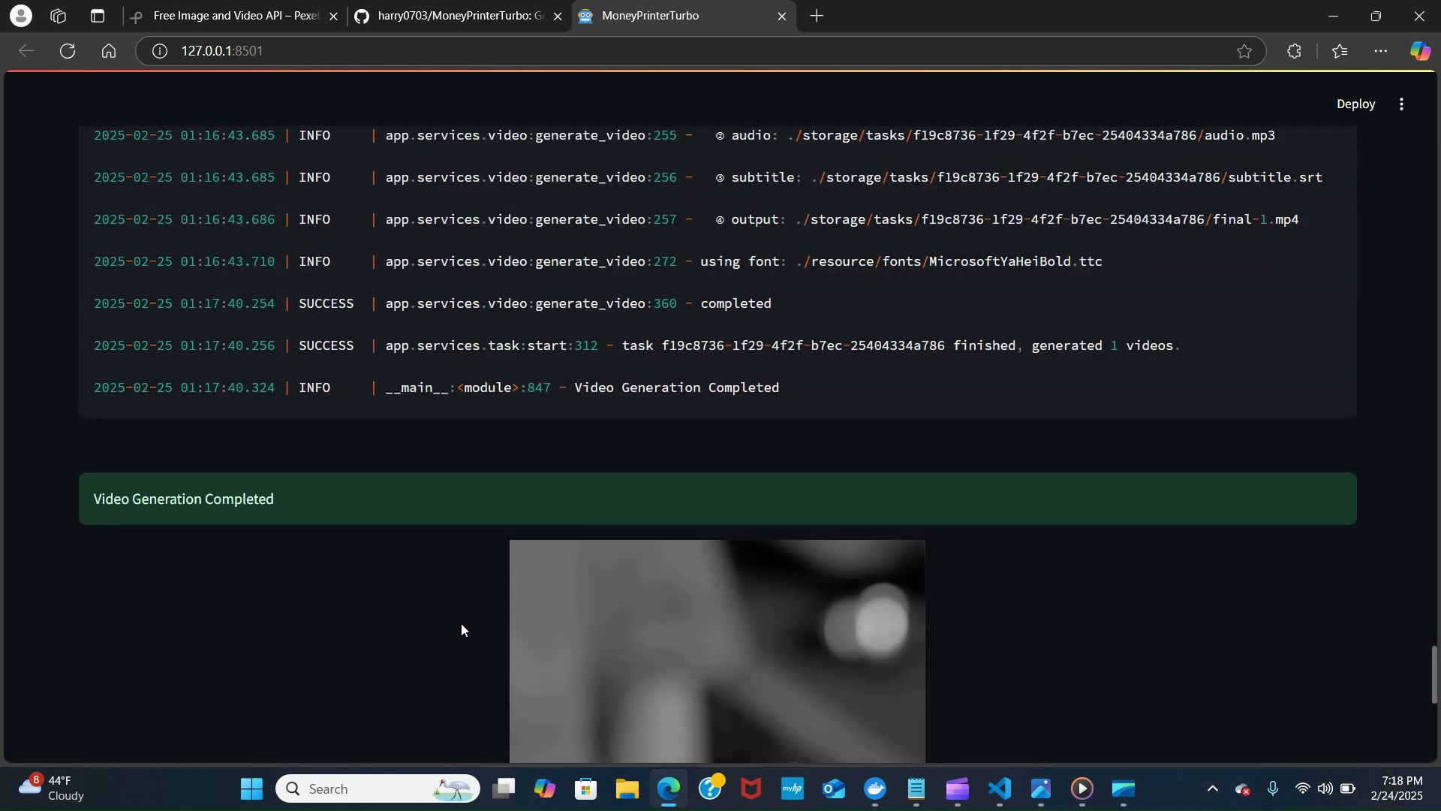
pyautogui.scroll(15, 461, 629)
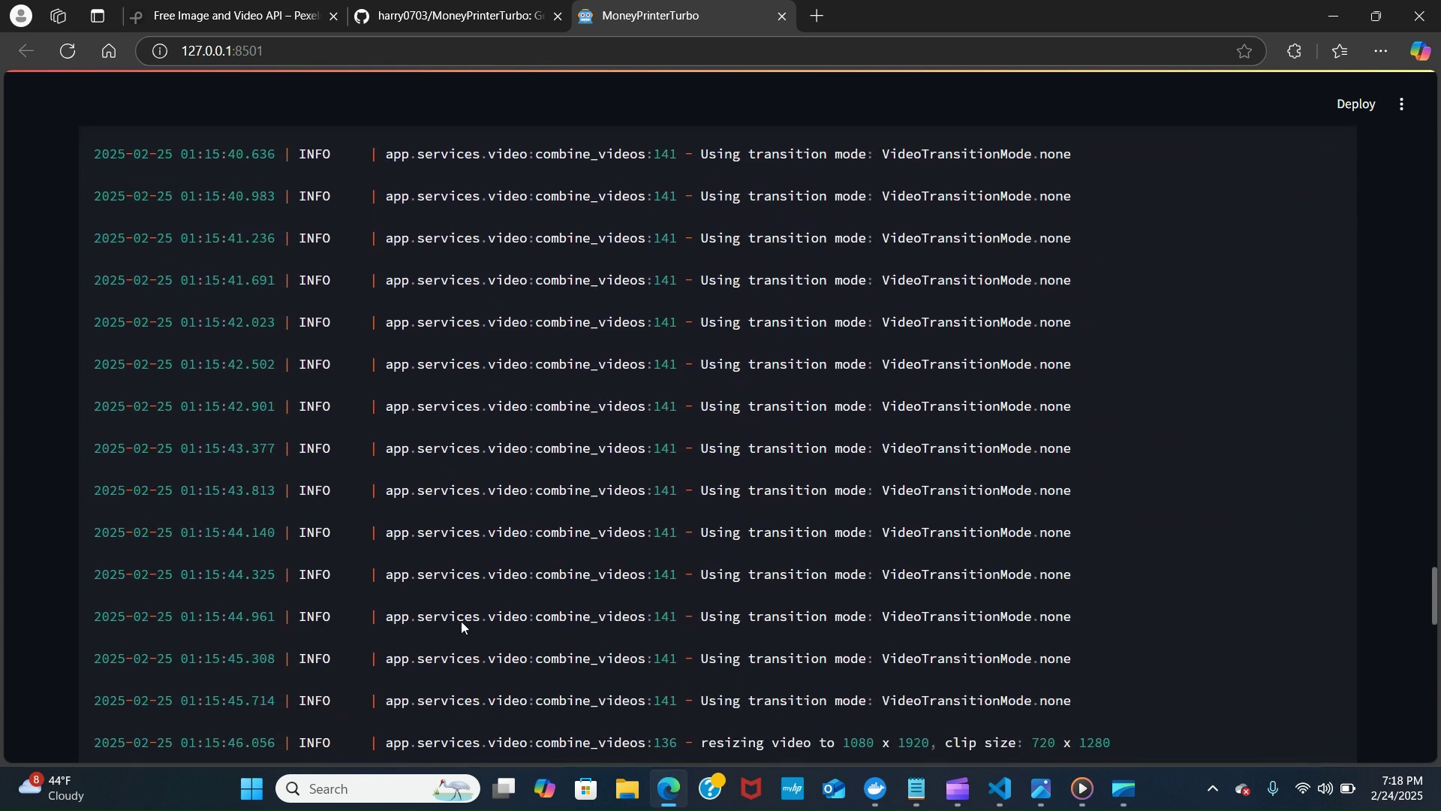
pyautogui.scroll(20, 543, 521)
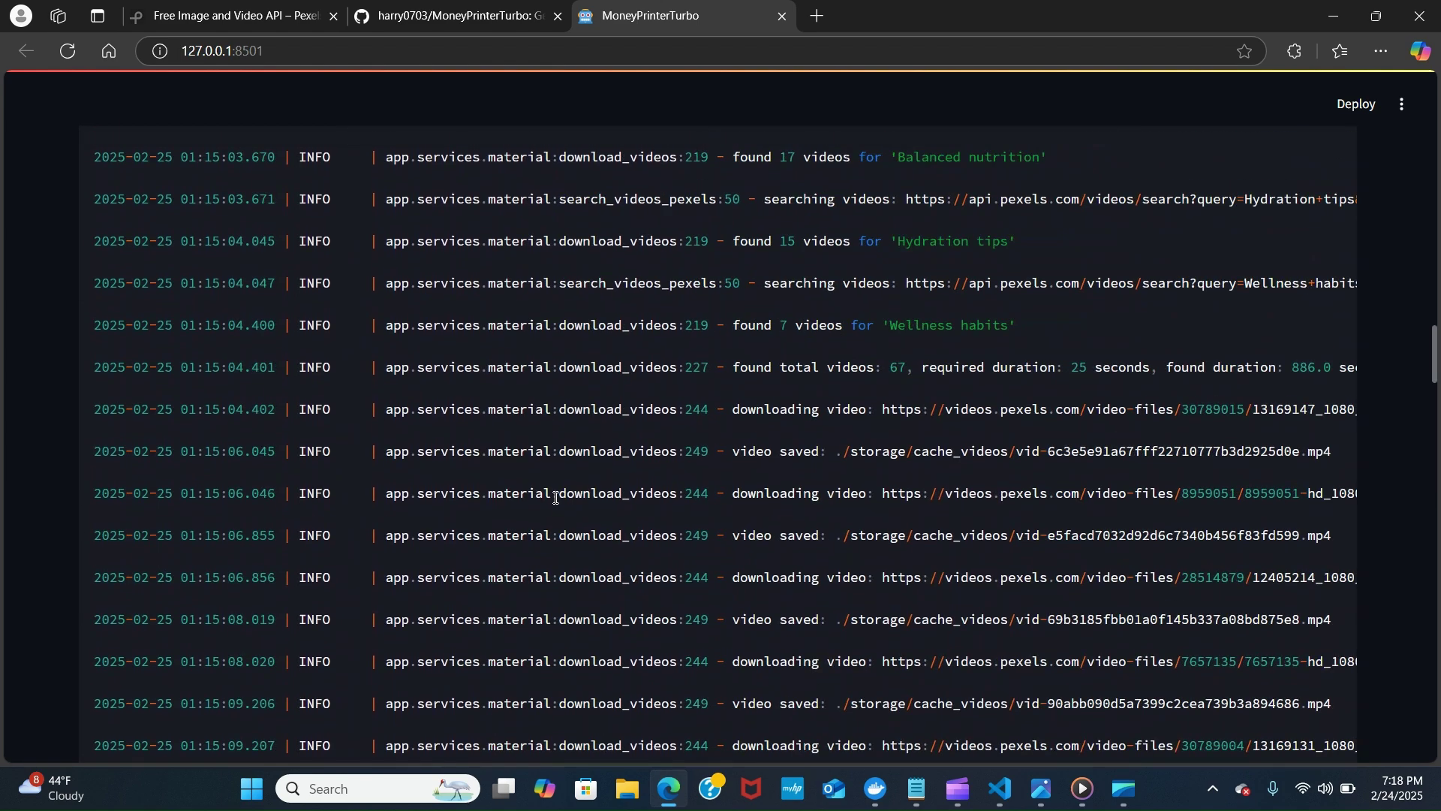
pyautogui.scroll(5, 556, 498)
pyautogui.scroll(20, 556, 501)
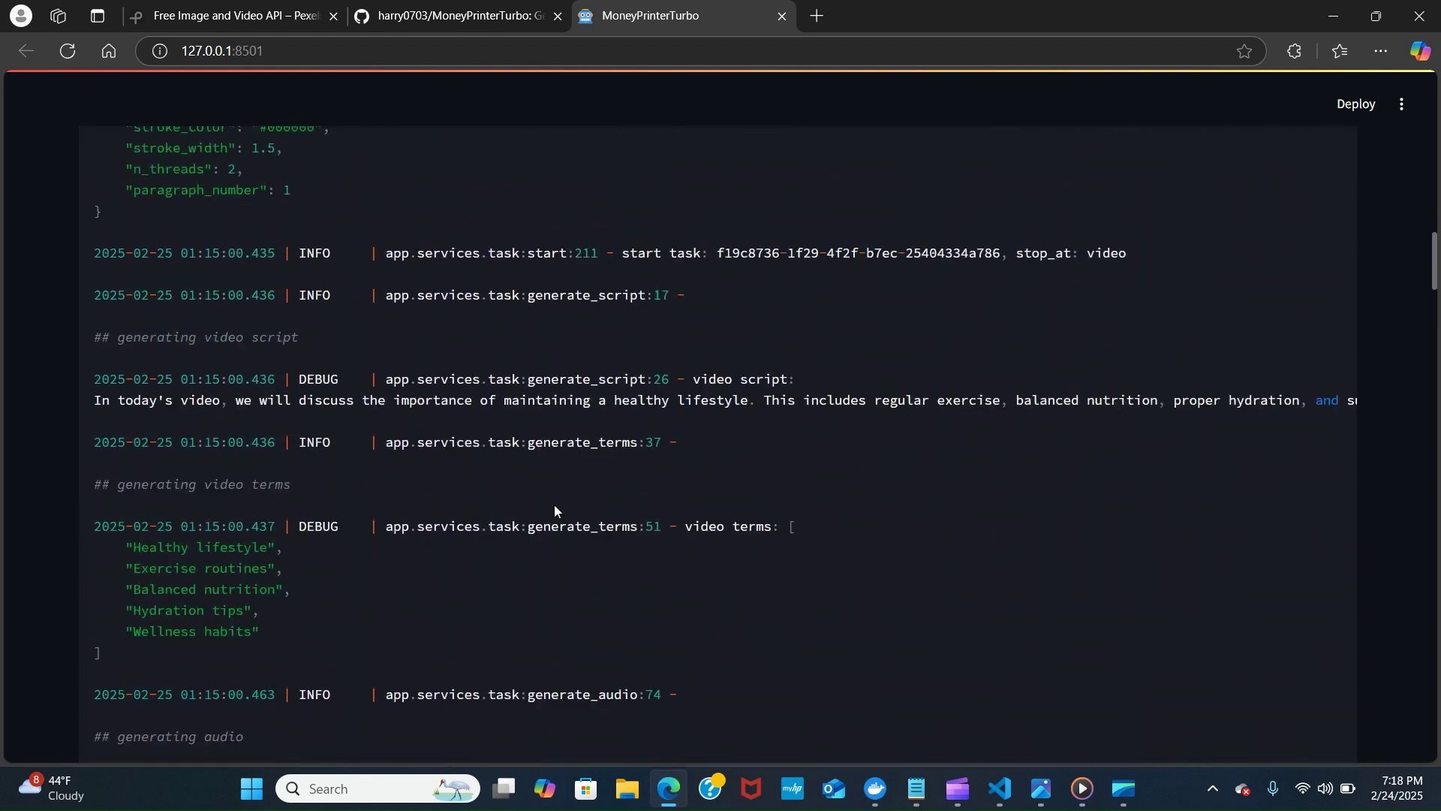
pyautogui.scroll(-6, 542, 481)
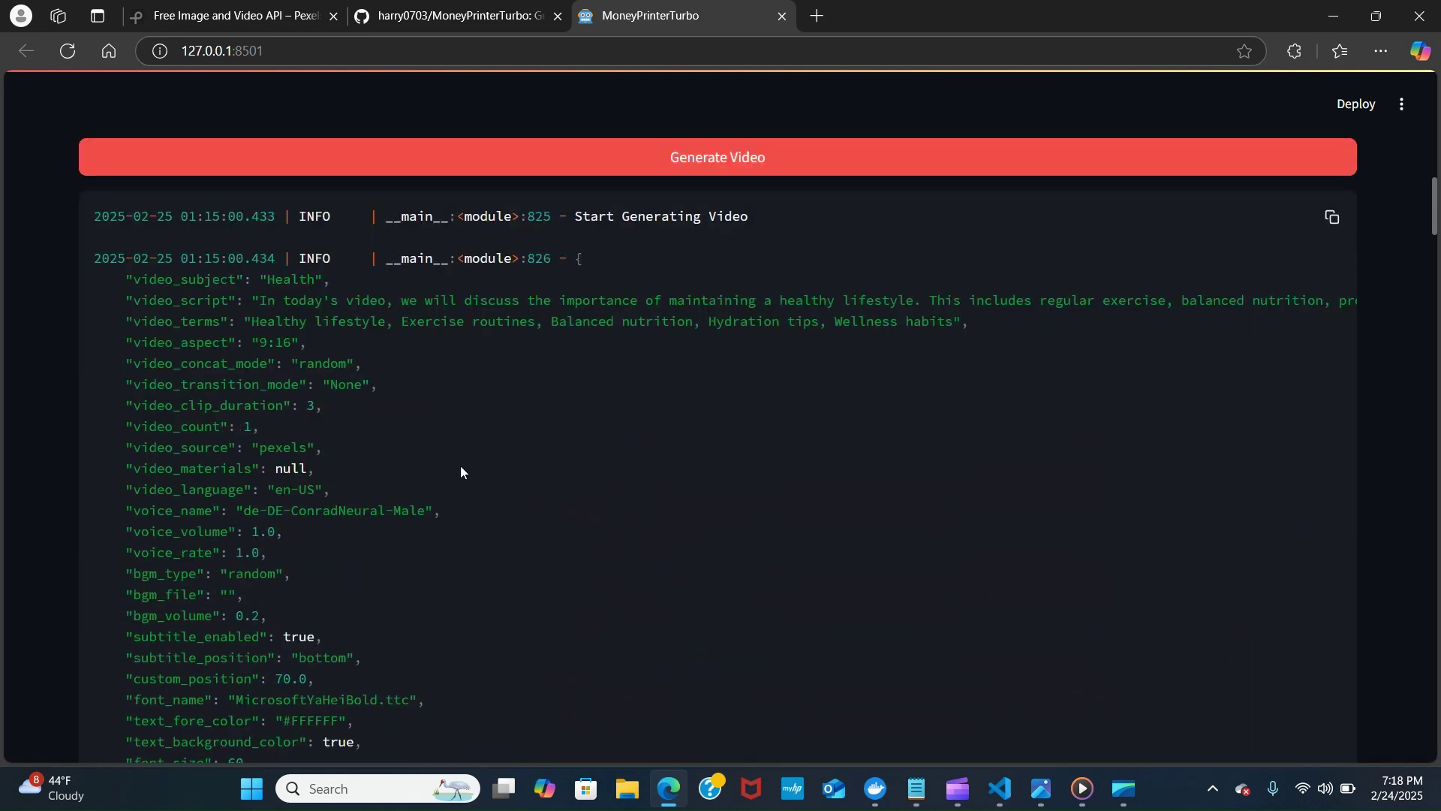
pyautogui.scroll(-17, 460, 469)
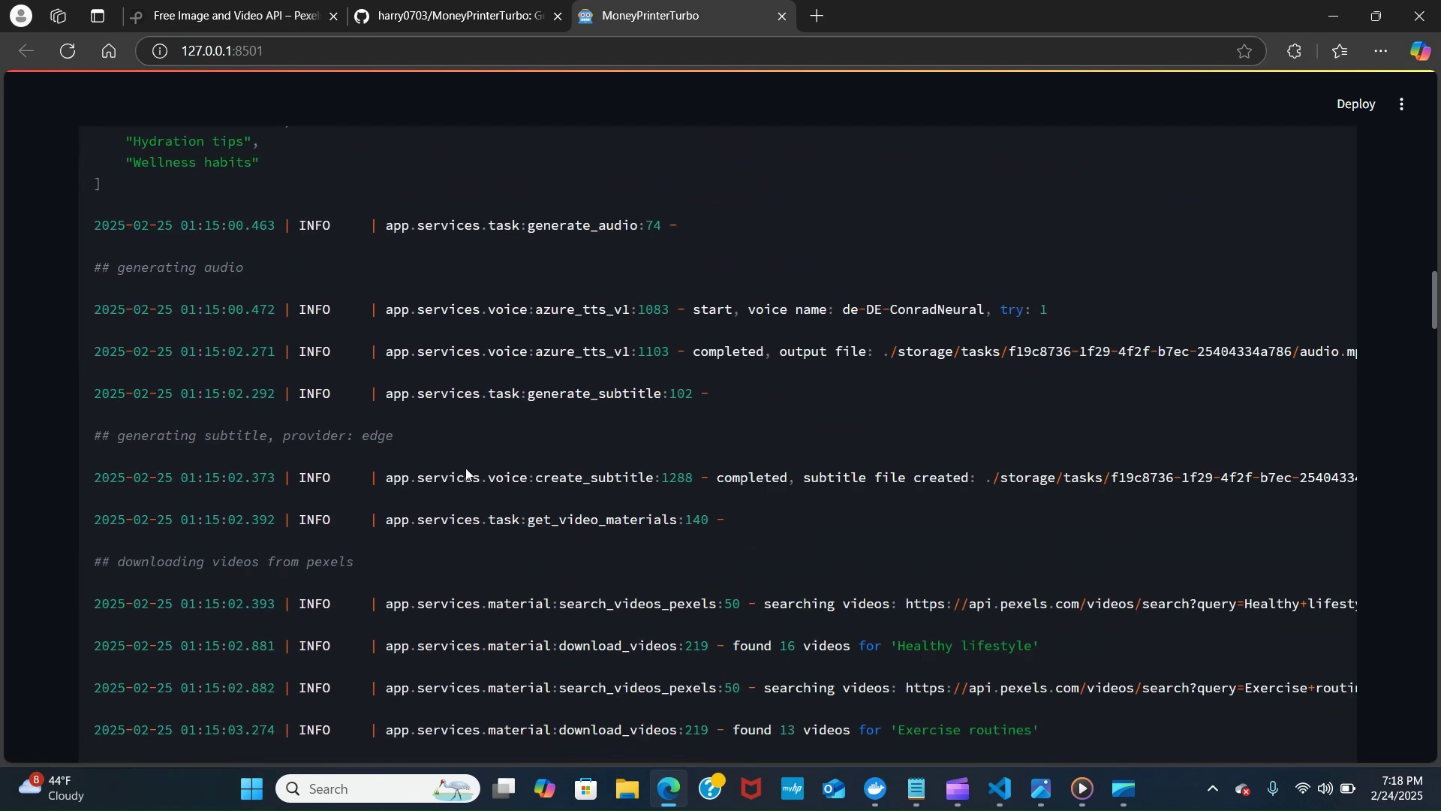
pyautogui.scroll(5, 466, 470)
pyautogui.scroll(-4, 468, 468)
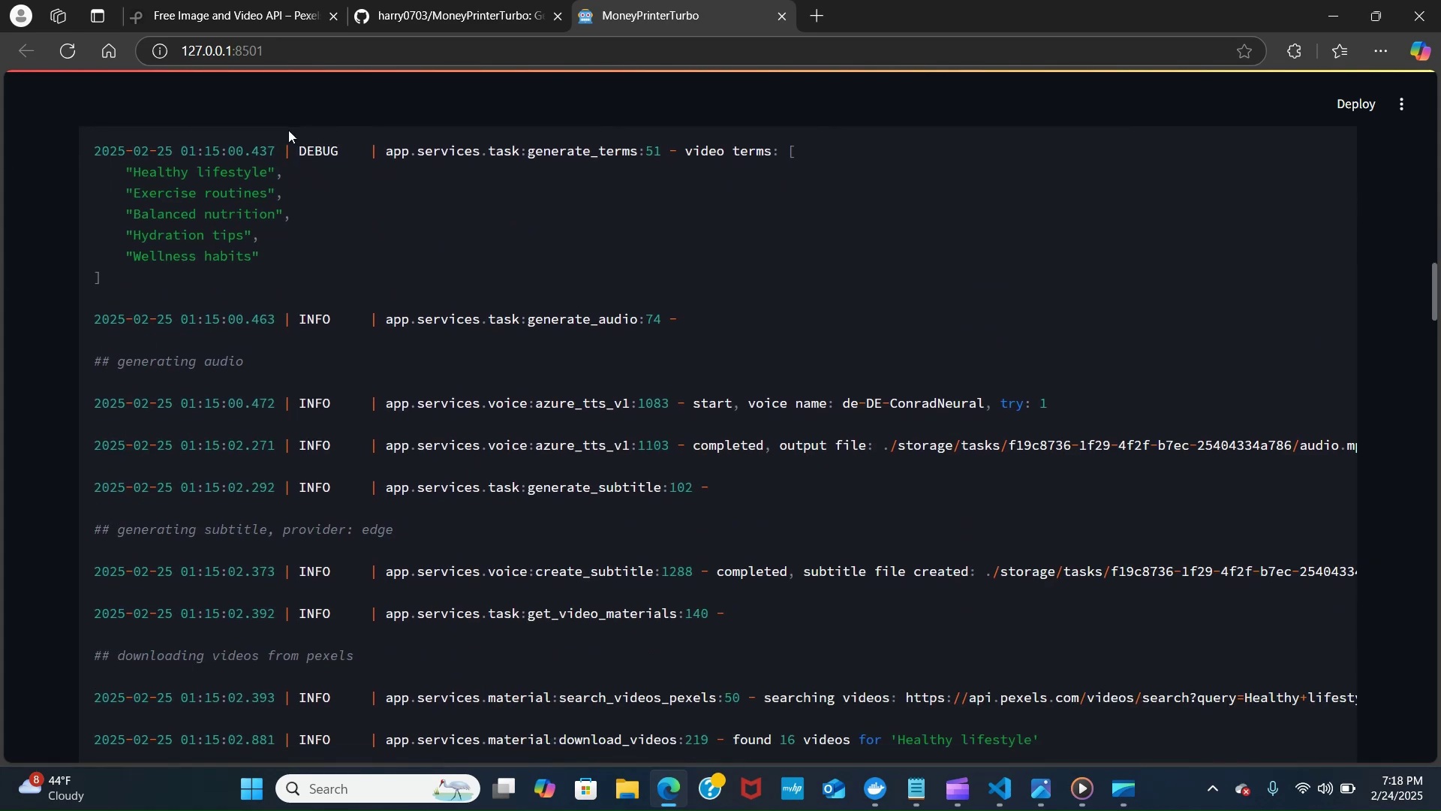
pyautogui.scroll(5, 355, 330)
pyautogui.scroll(-20, 712, 466)
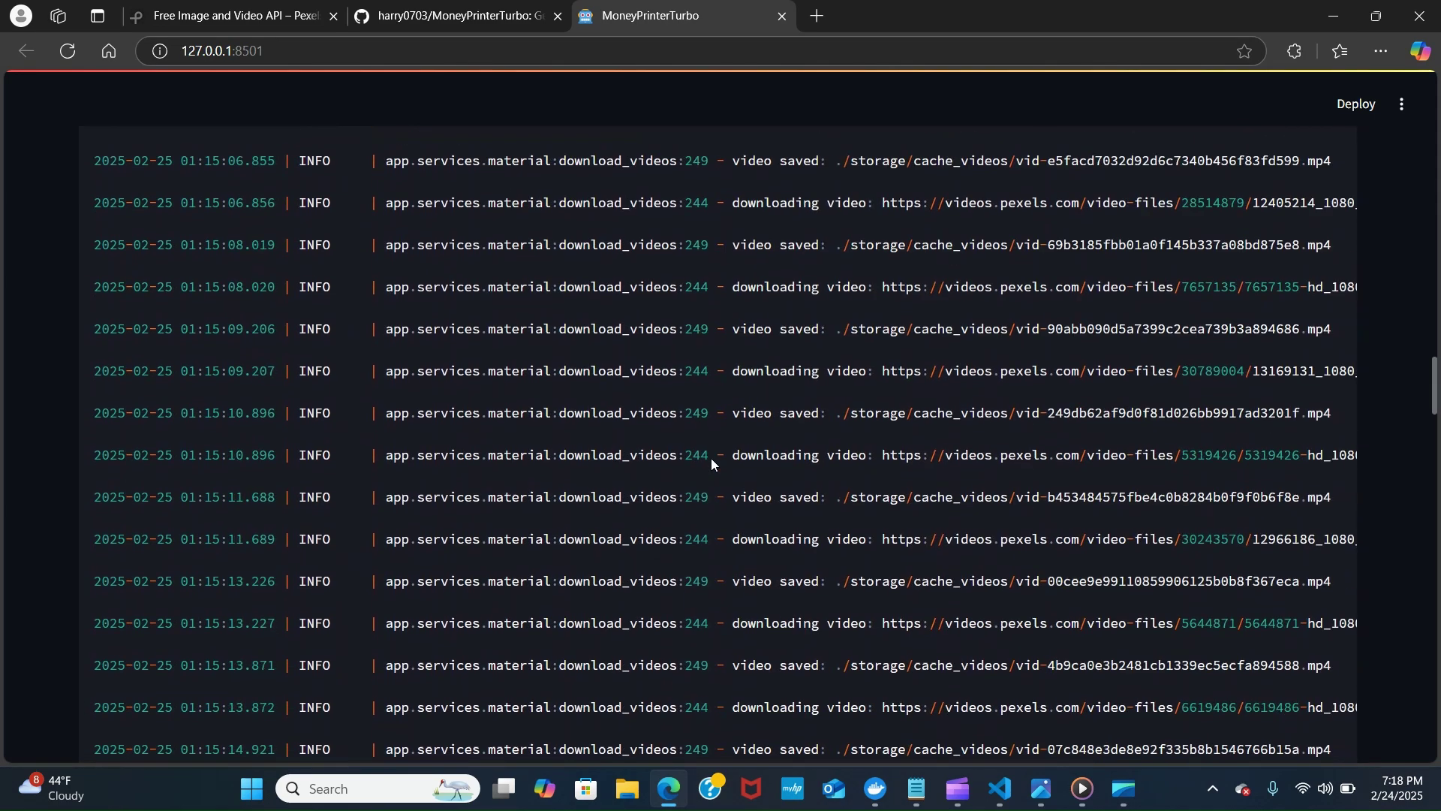
pyautogui.scroll(-15, 716, 452)
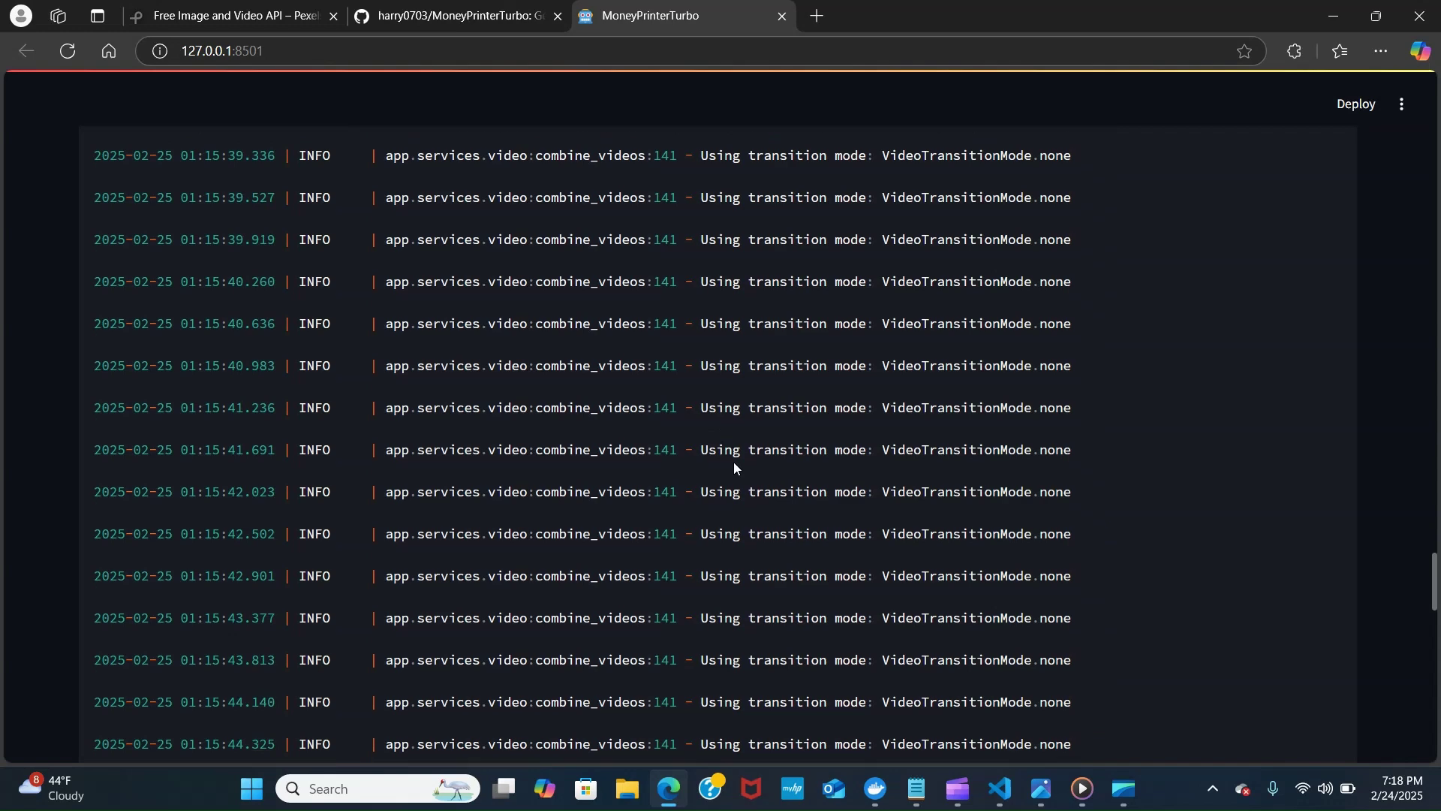
pyautogui.scroll(-11, 855, 501)
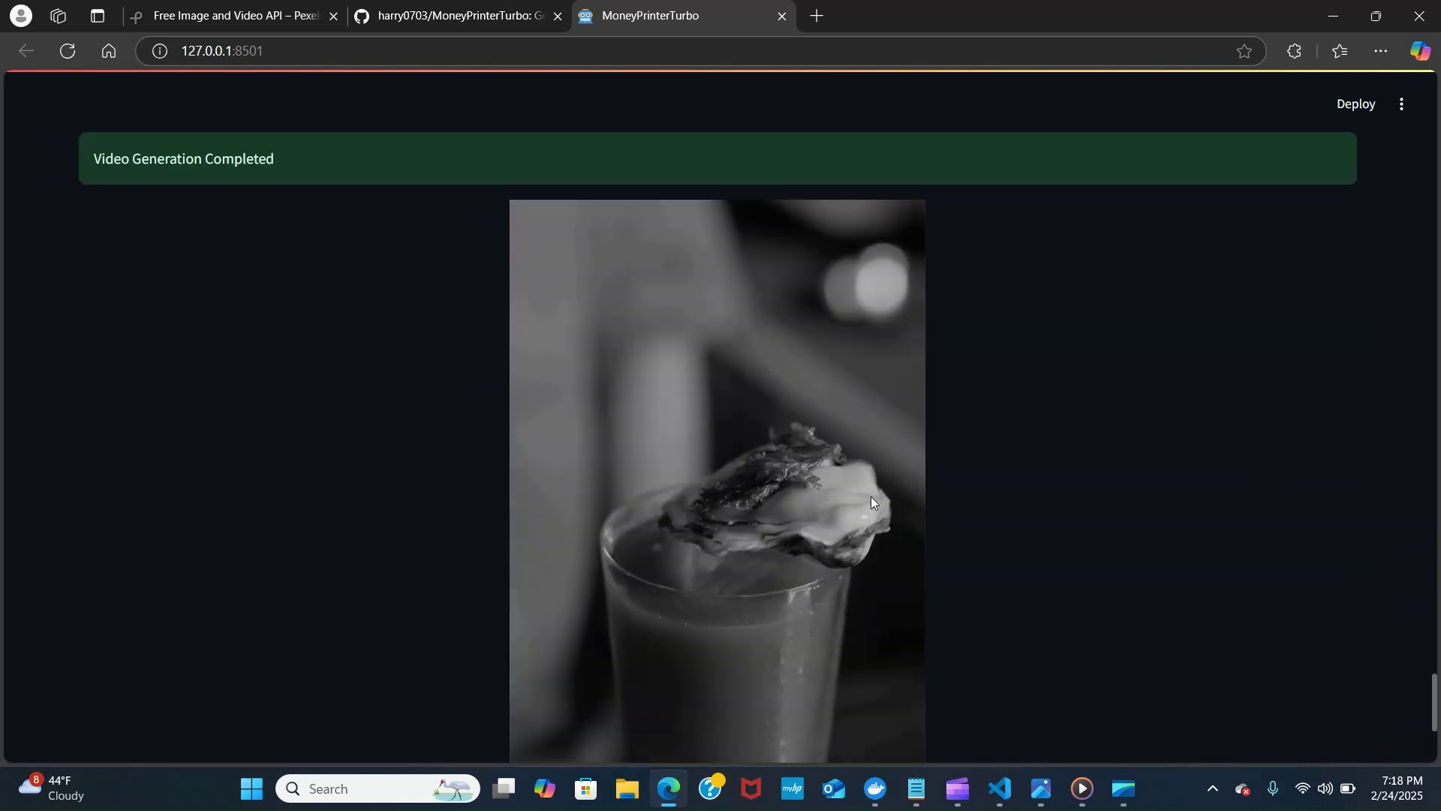
pyautogui.scroll(5, 1120, 579)
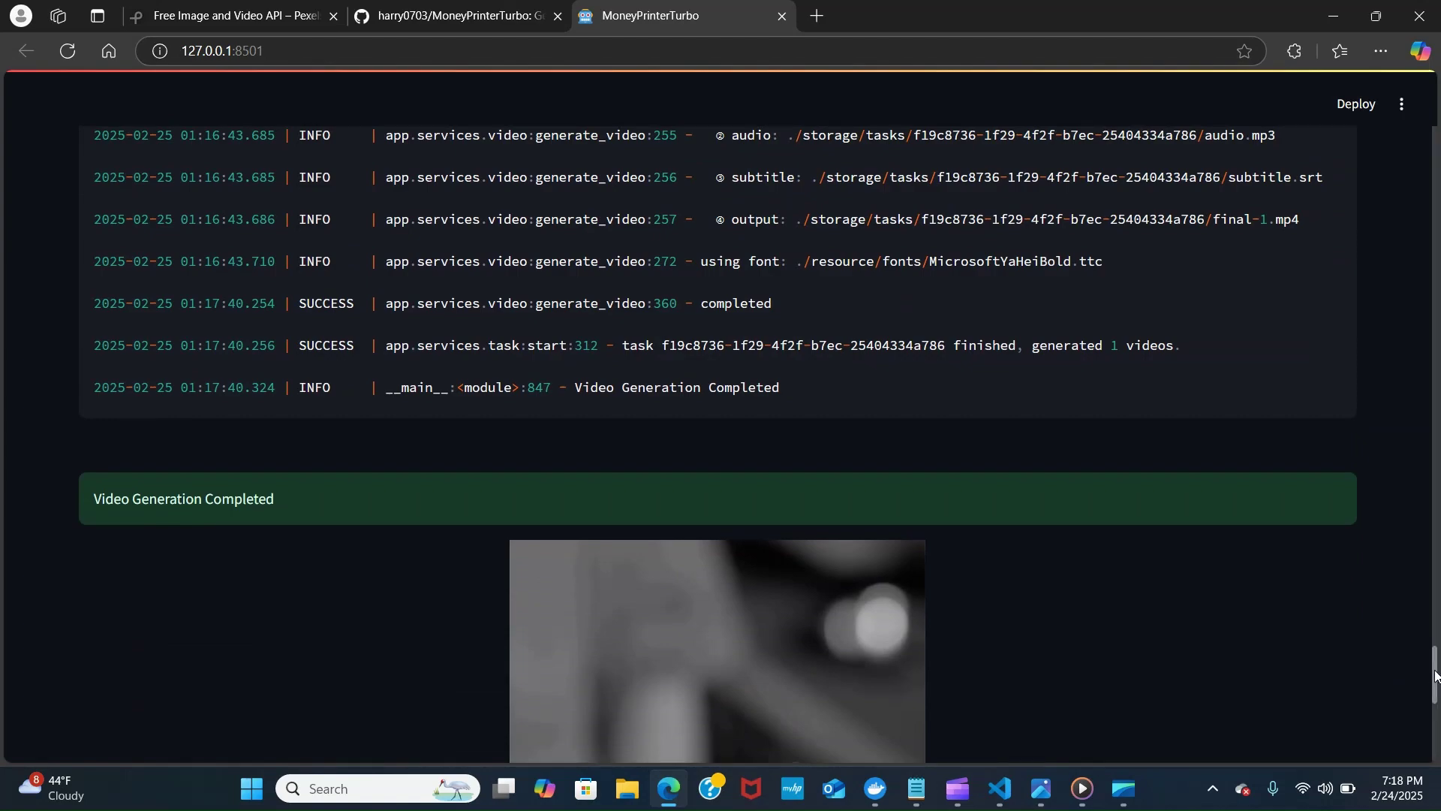
# - Download the generated health video as an mp4 file
pyautogui.moveTo(1429, 674); pyautogui.dragTo(1430, 733)
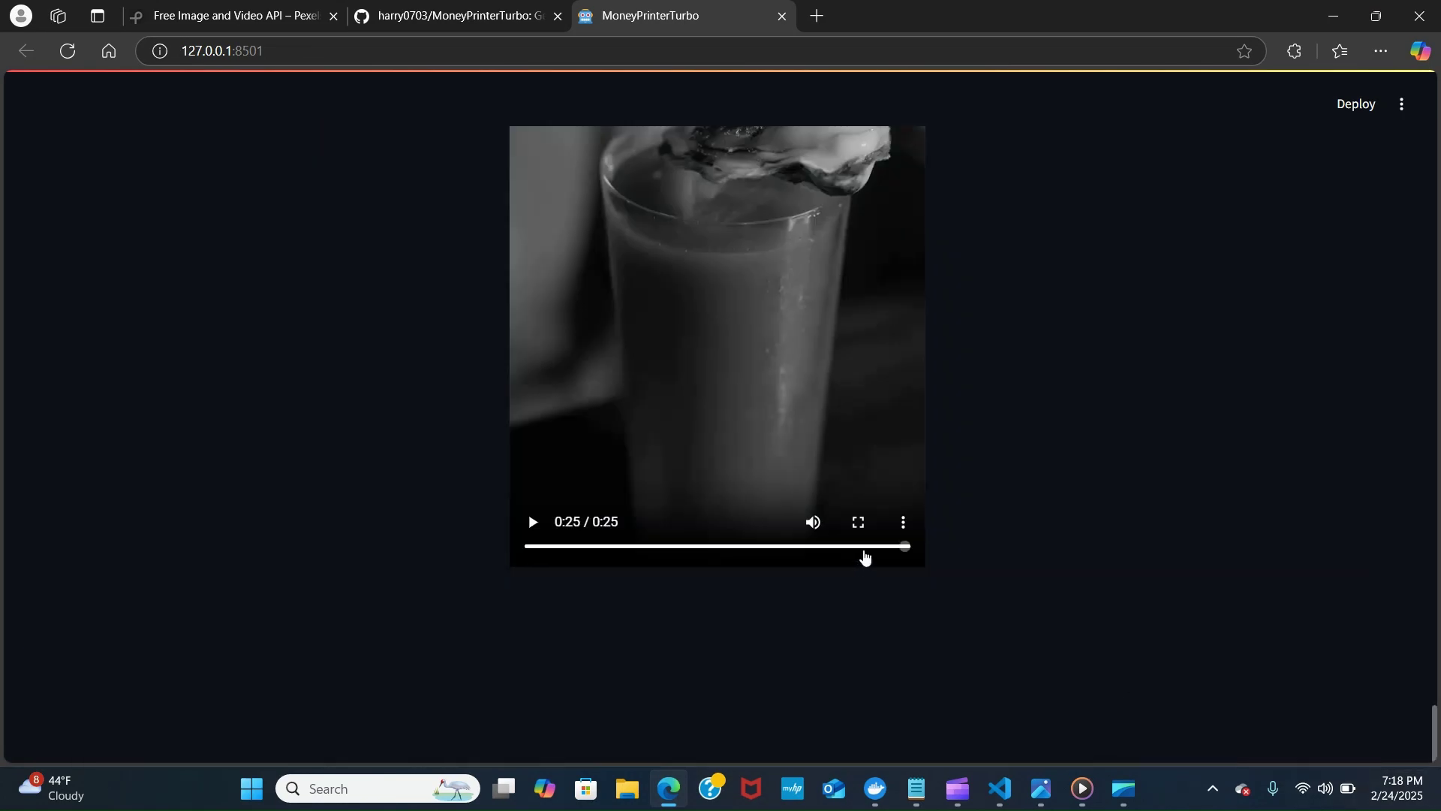
pyautogui.click(903, 525)
pyautogui.click(808, 428)
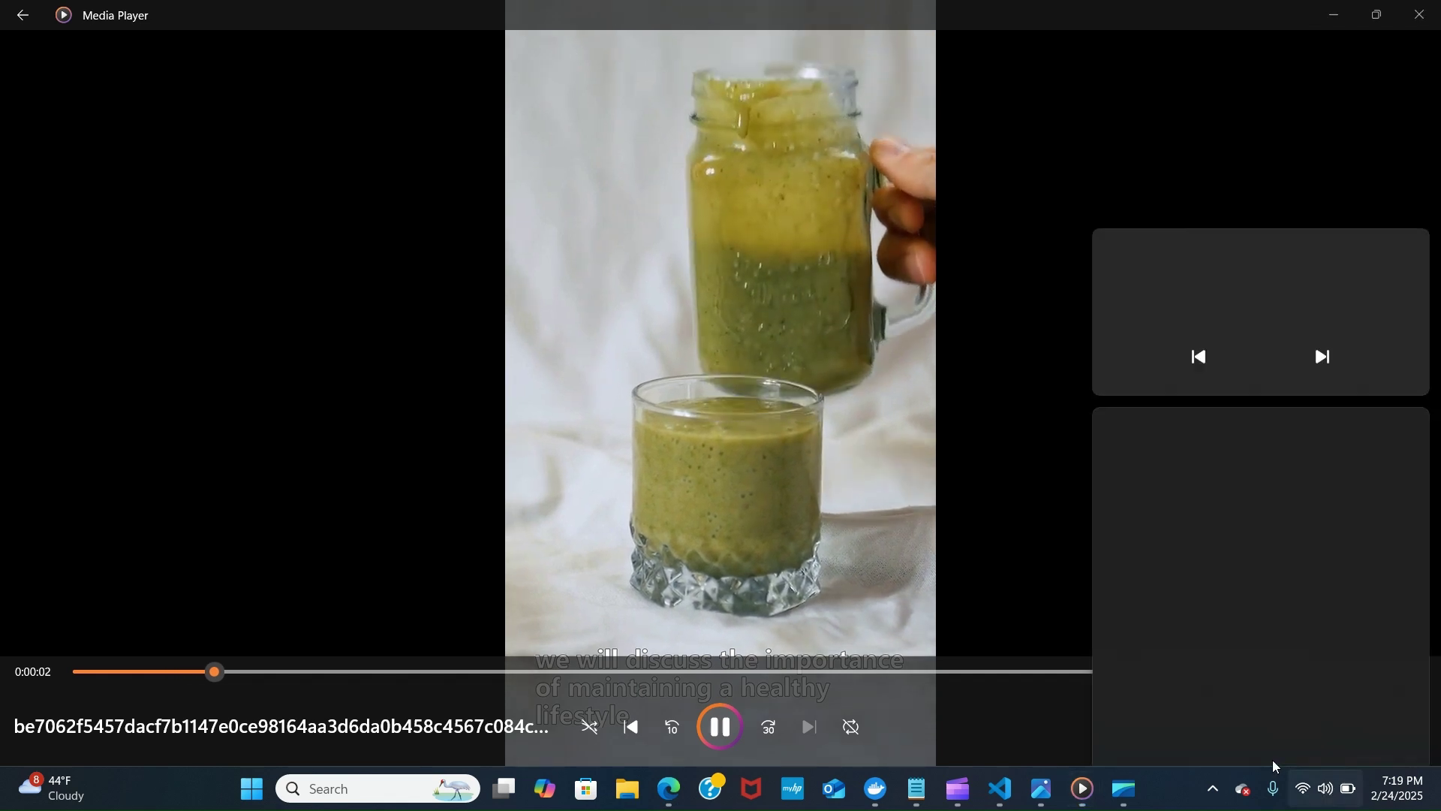
# - Pause the video in Media Player at 0:07 and minimize it to return to the generation log
pyautogui.click(746, 329)
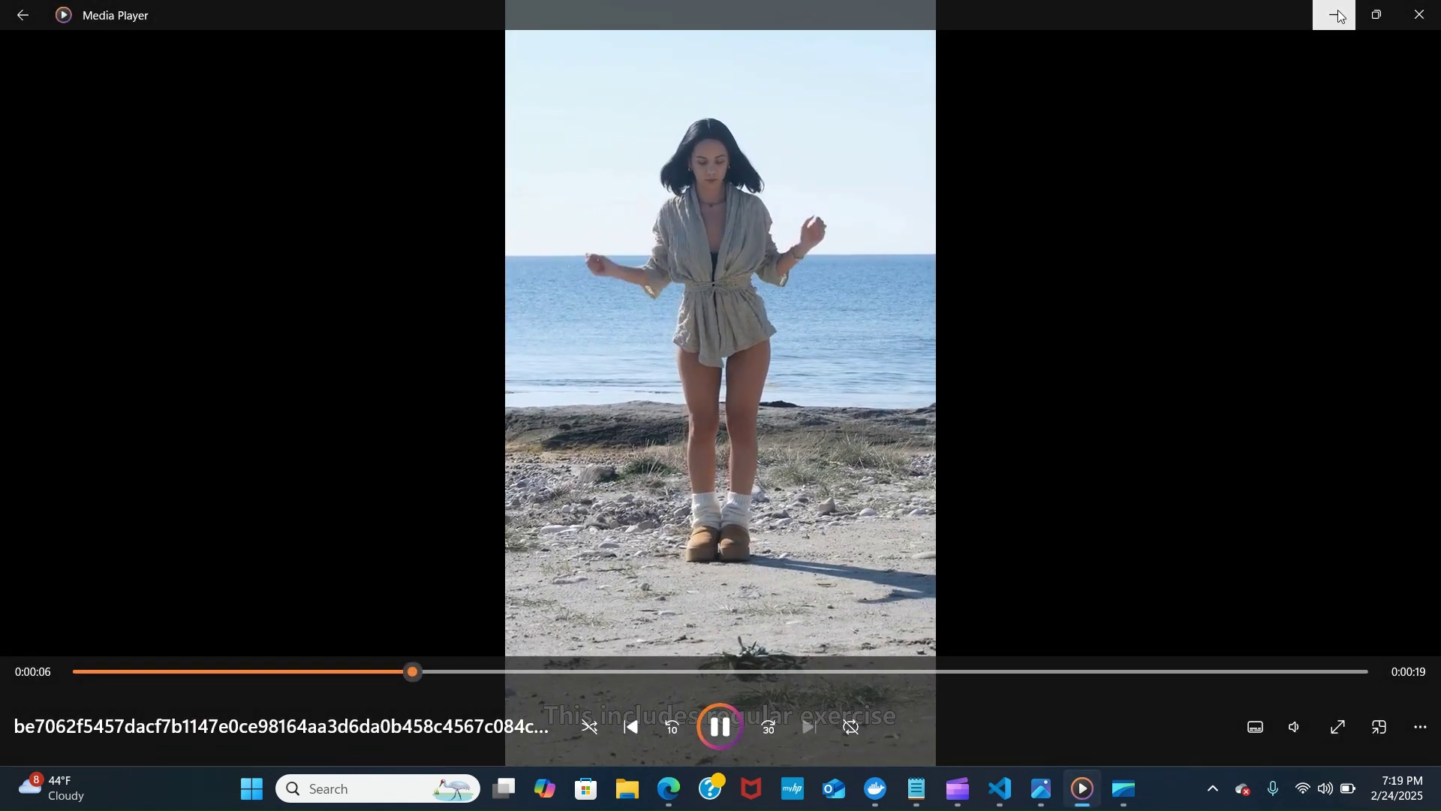
pyautogui.click(1266, 90)
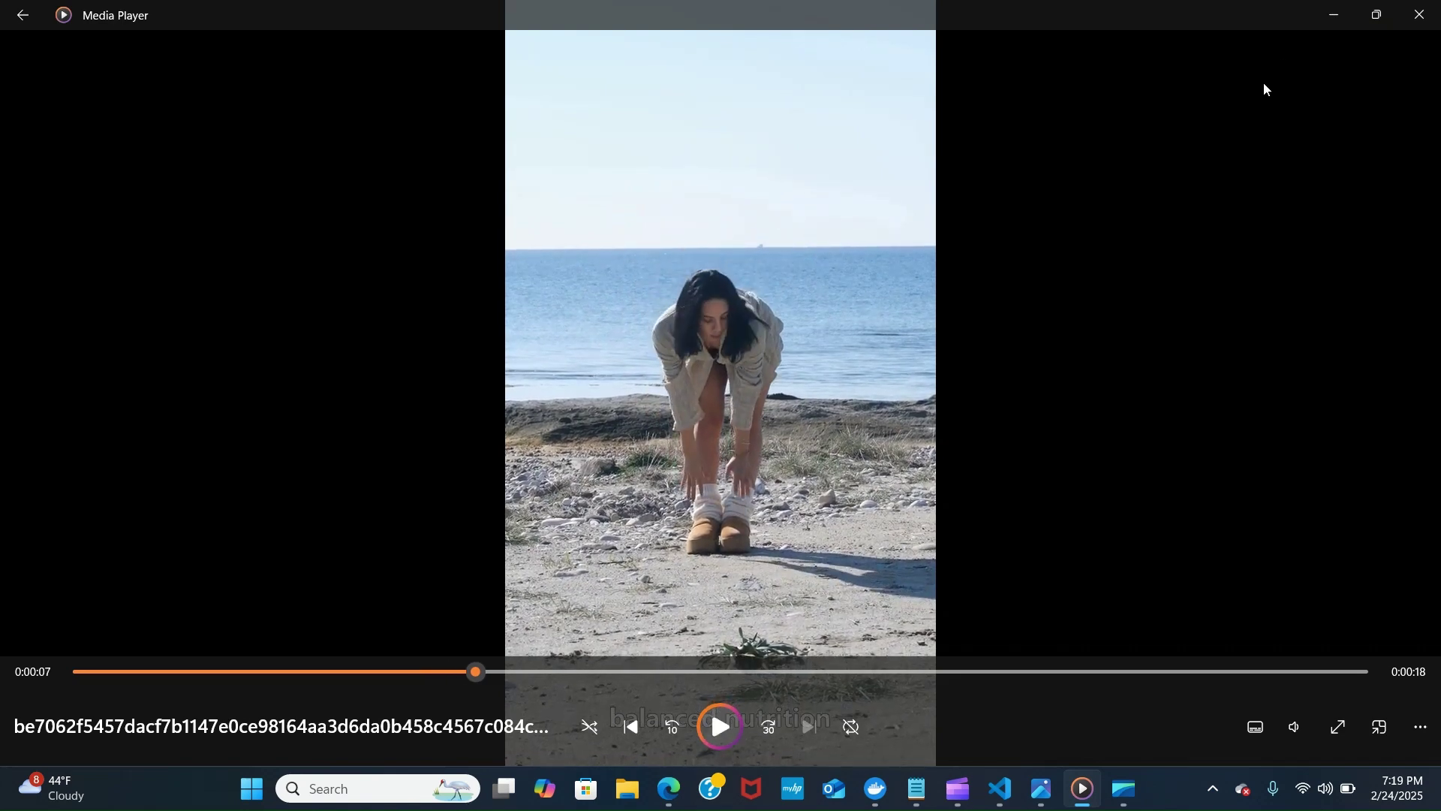
pyautogui.click(1337, 14)
pyautogui.scroll(2, 952, 496)
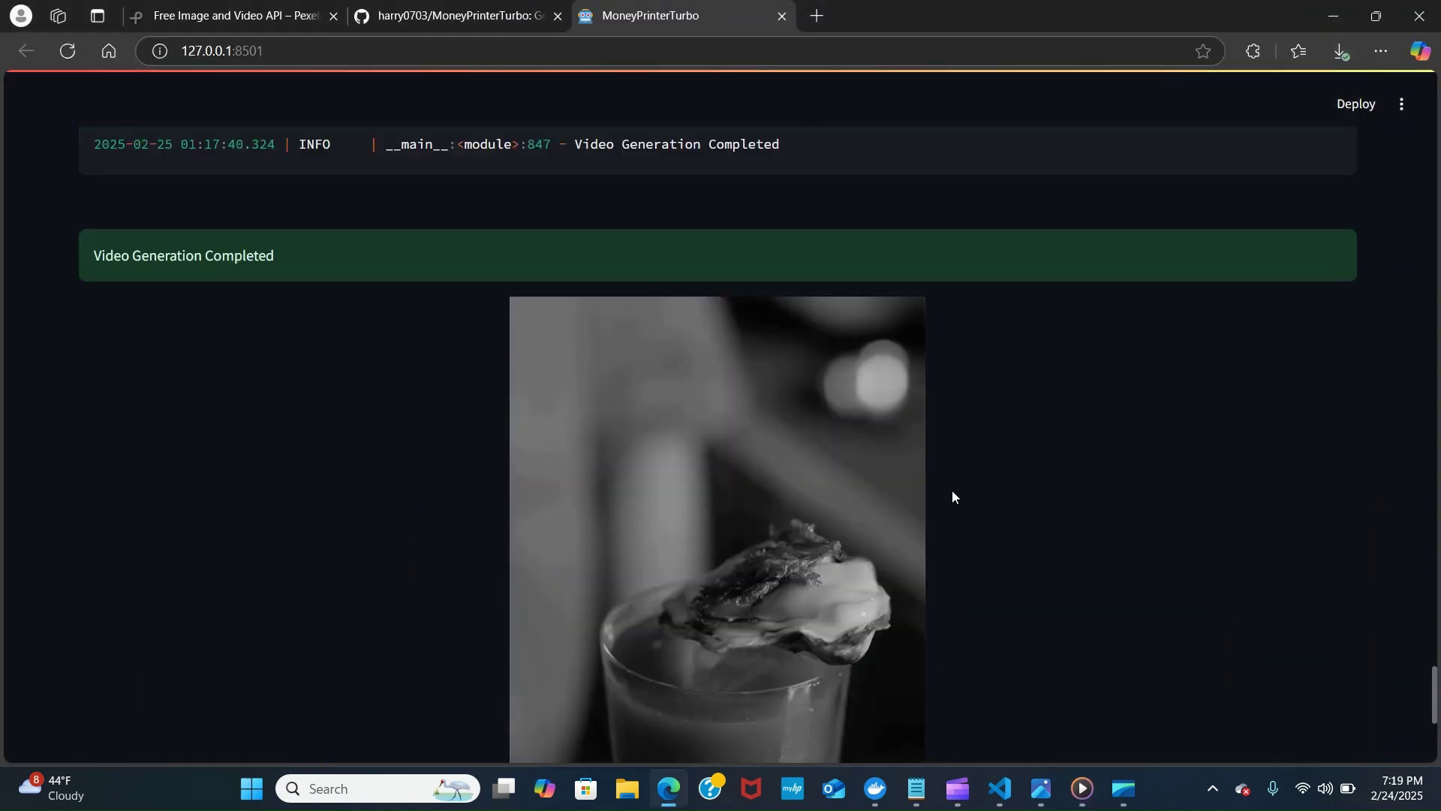
pyautogui.scroll(10, 952, 490)
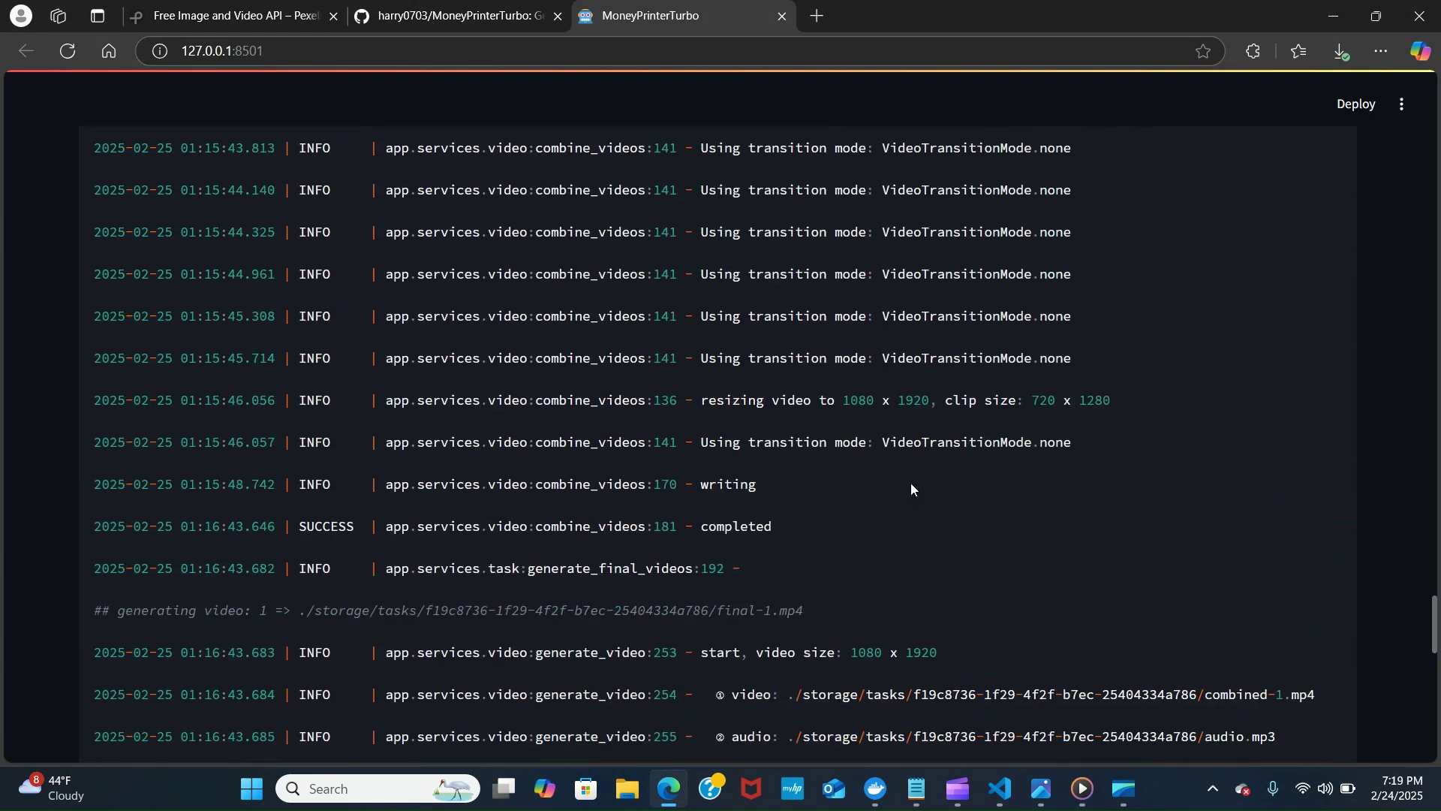